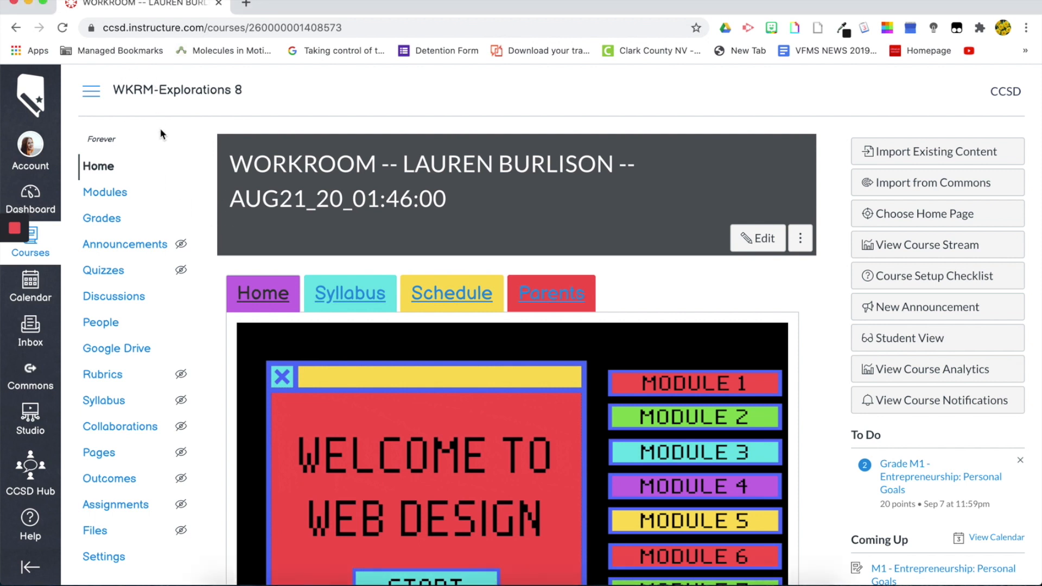
Step: Open the course's gradebook and look across its assignment columns and student scores
click(109, 221)
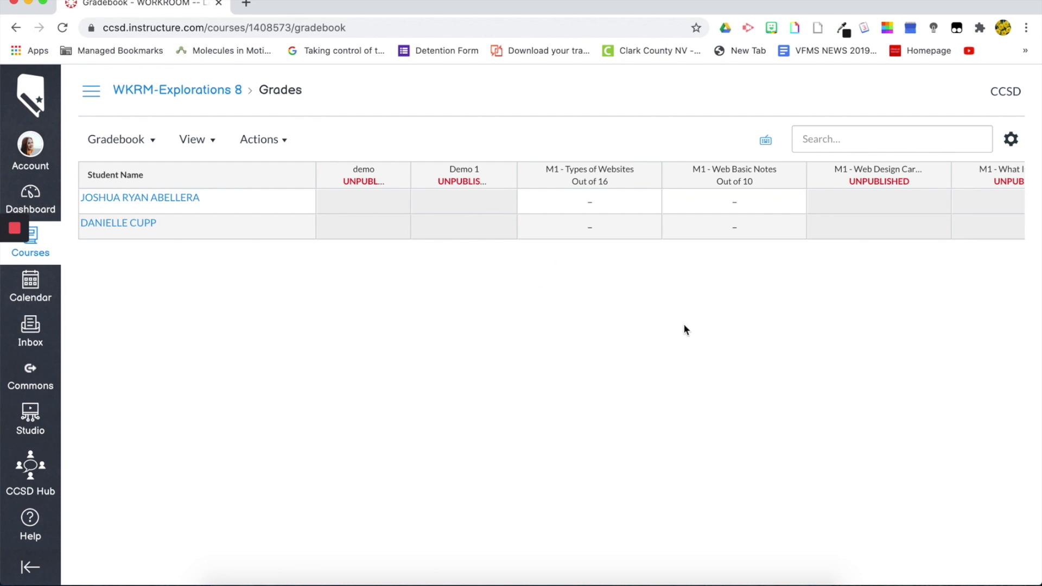
scroll(683, 324, right, 3)
scroll(682, 324, left, 3)
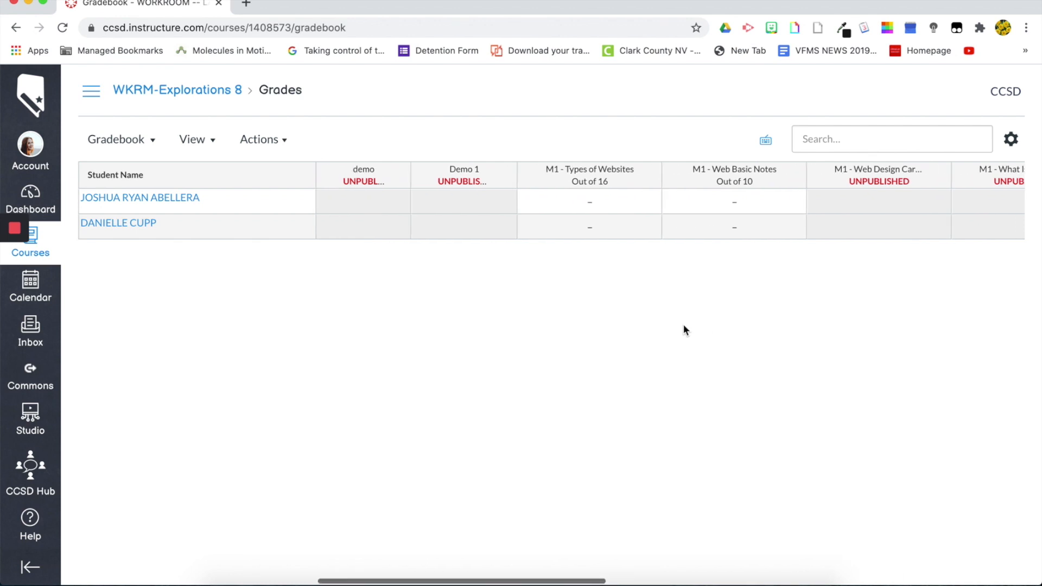
scroll(683, 326, right, 10)
scroll(683, 325, right, 2)
scroll(683, 326, left, 3)
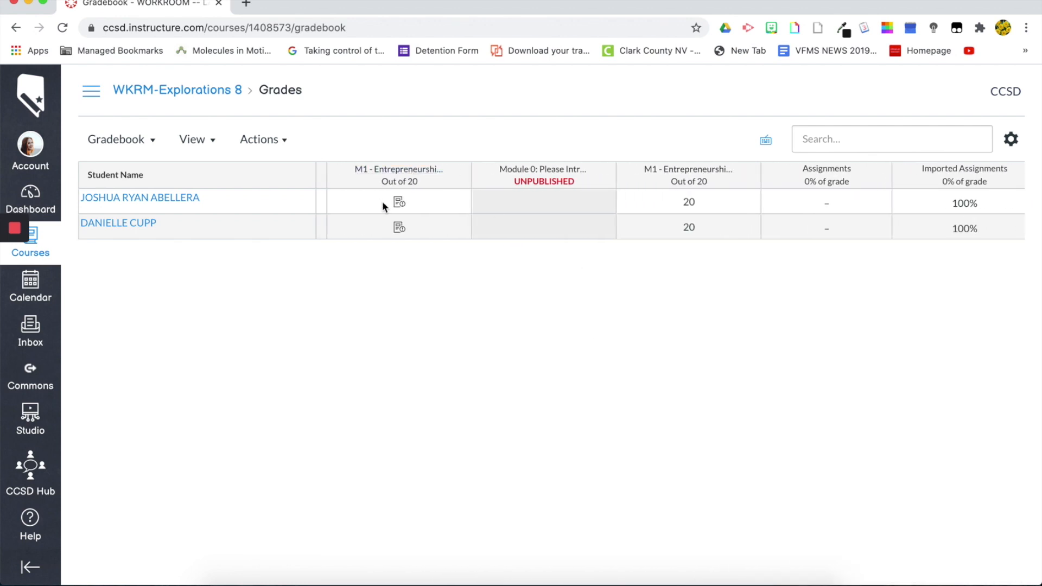
scroll(400, 250, left, 6)
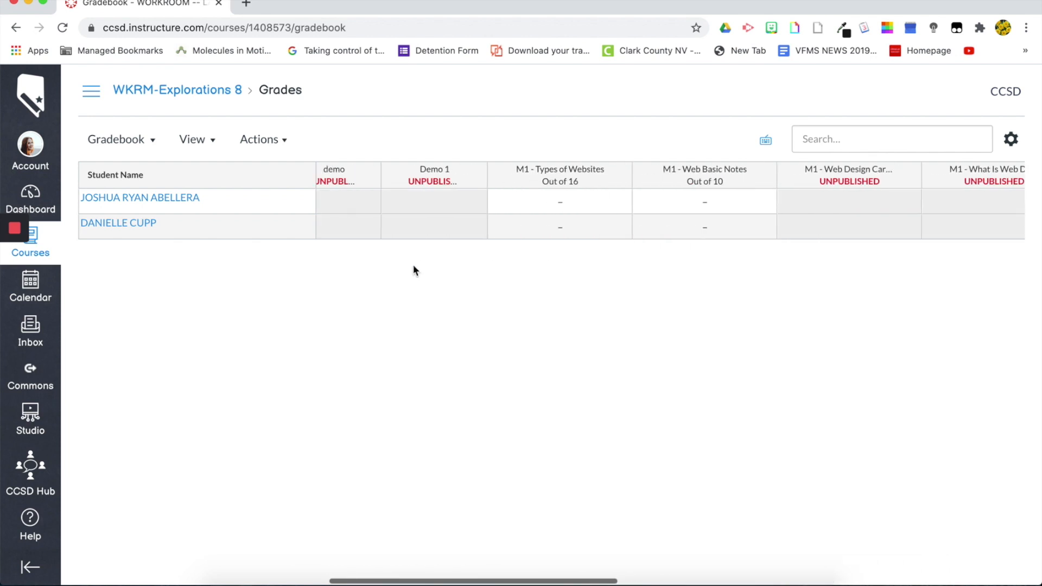
scroll(523, 223, left, 1)
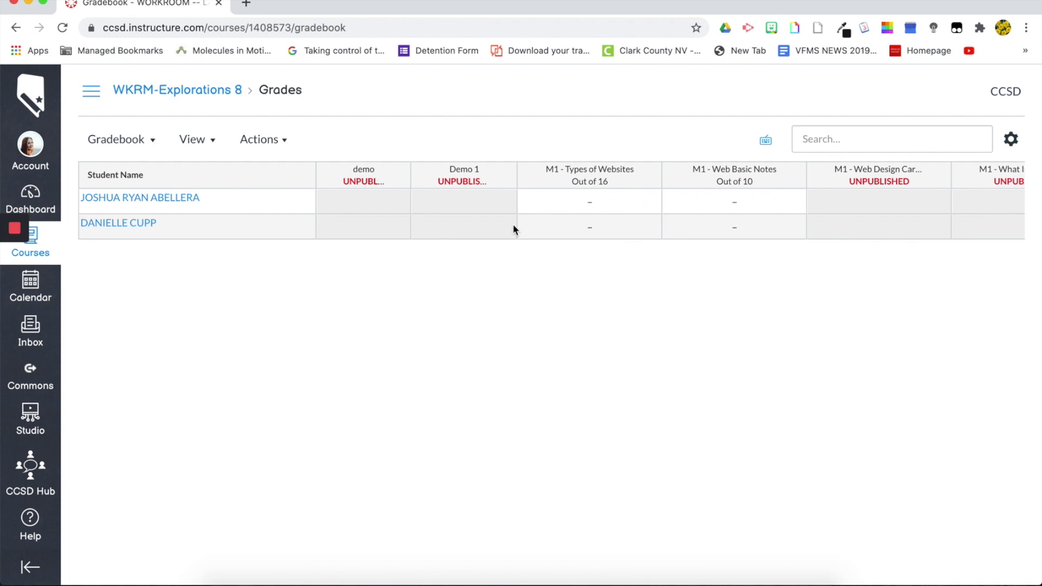
Step: Arrange the gradebook columns by Module - First to Last
click(154, 143)
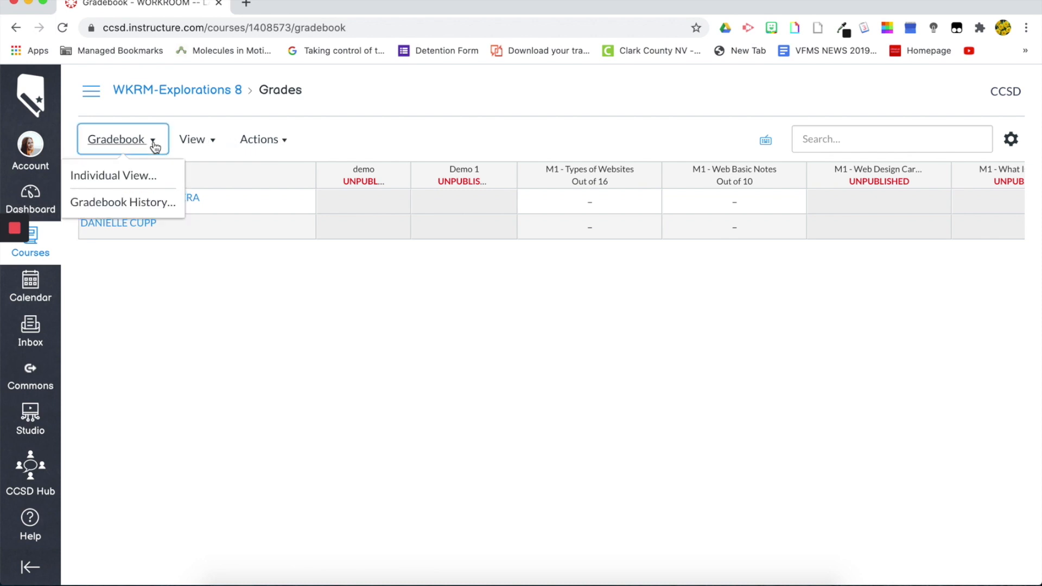
click(152, 142)
click(213, 141)
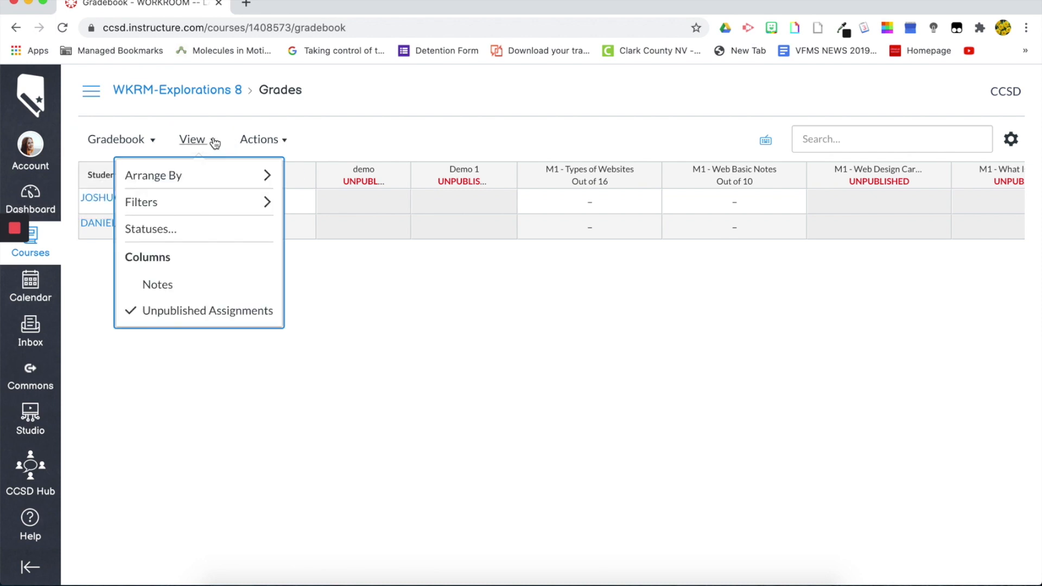
mouse_move(223, 173)
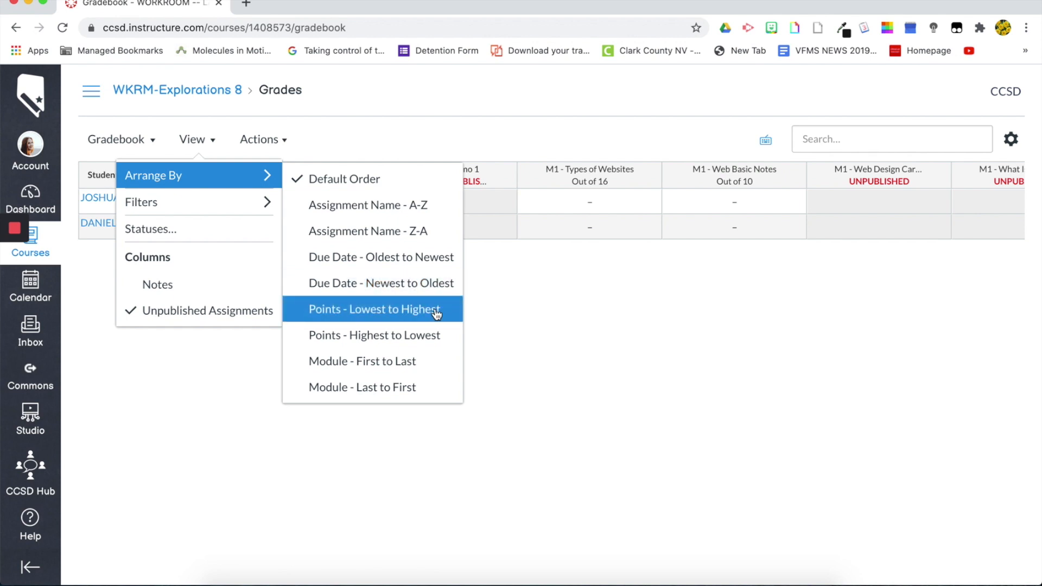
click(389, 359)
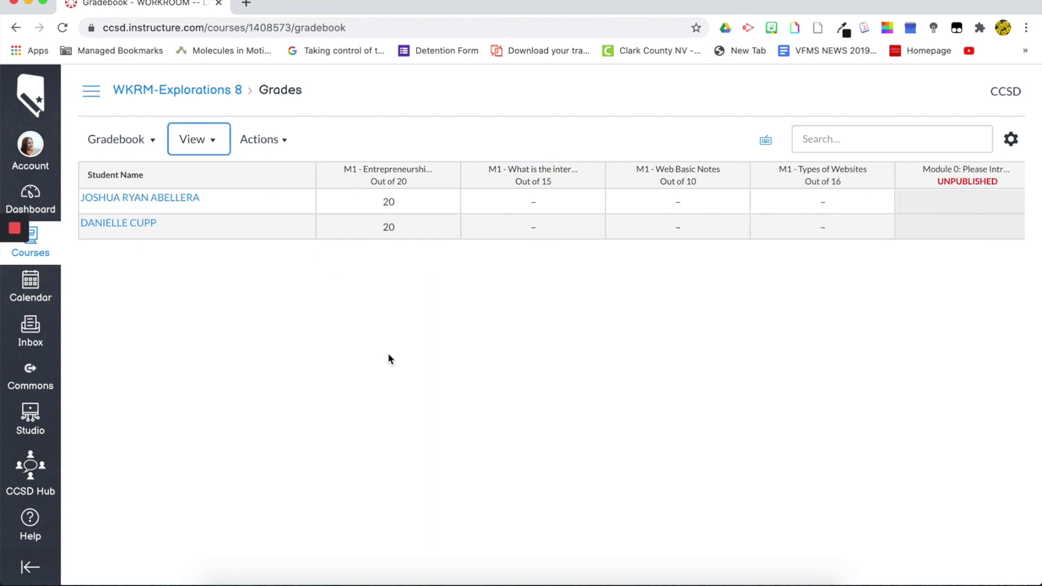
Step: Enable the Assignment Groups filter for the gradebook and view the groups it offers
click(221, 142)
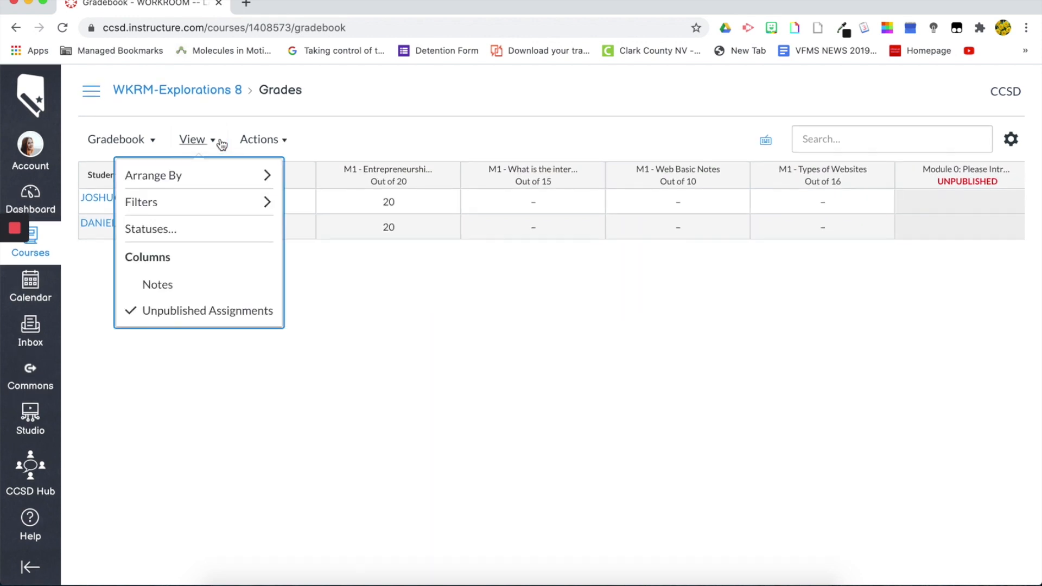
mouse_move(237, 196)
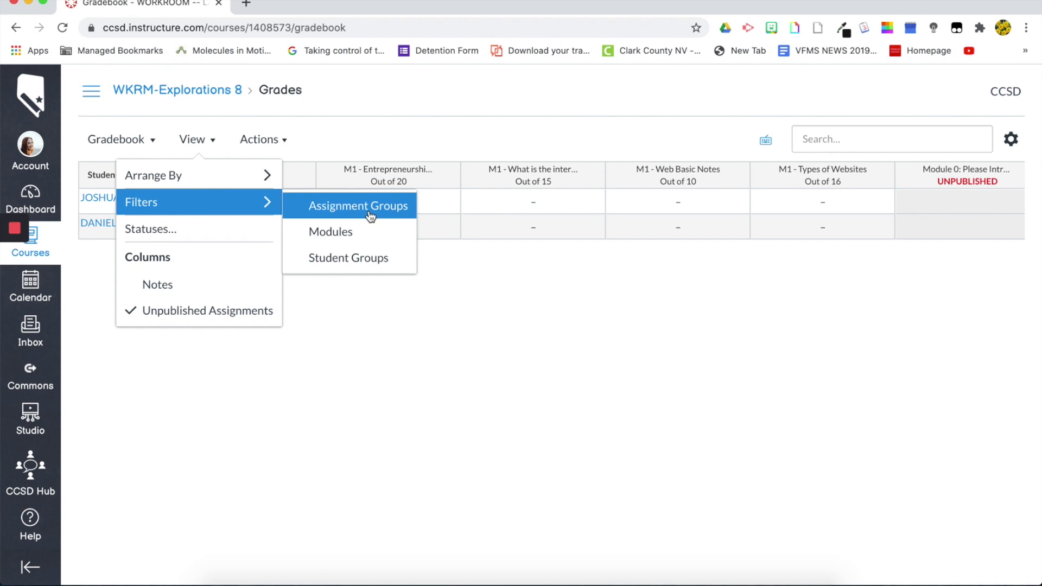
click(370, 216)
click(681, 139)
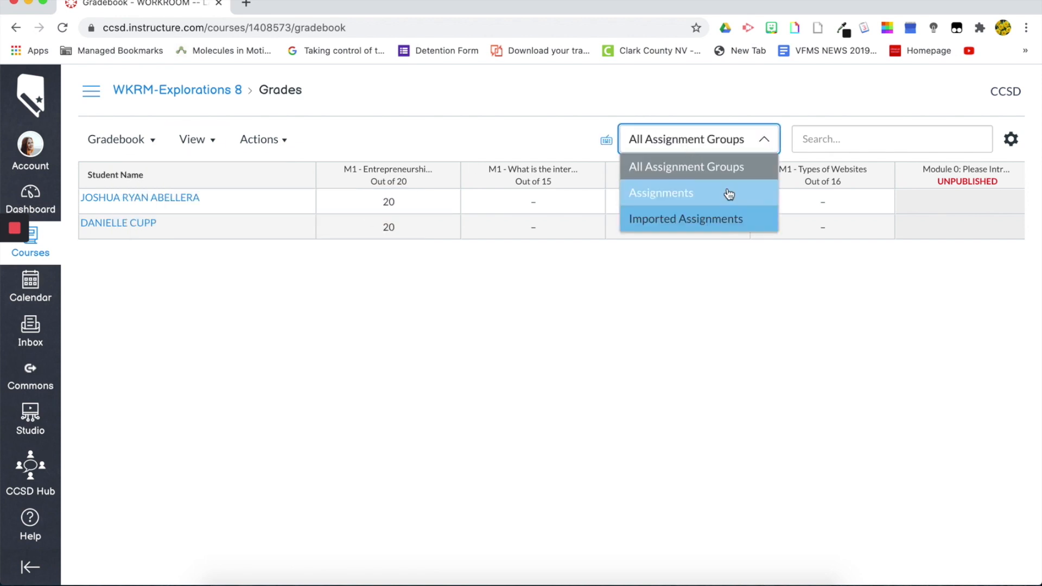
click(601, 106)
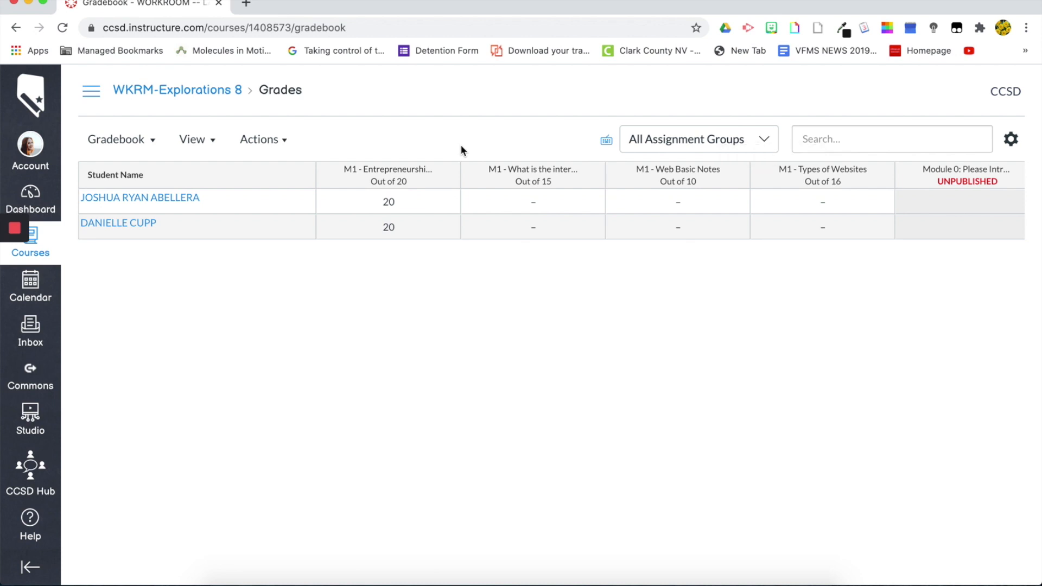
click(687, 150)
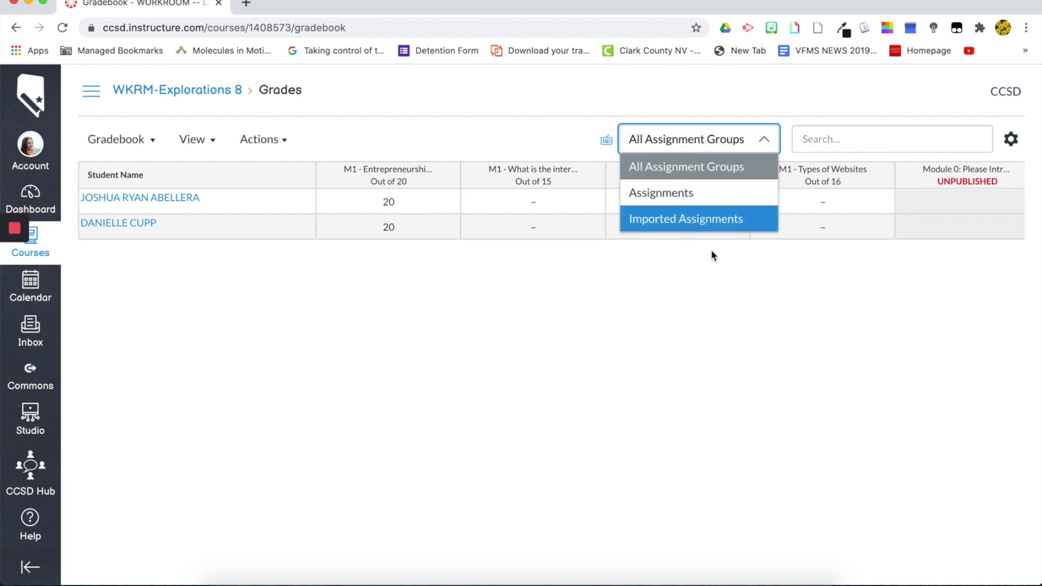
click(712, 318)
Step: Enable the Modules filter alongside the Assignment Groups filter
click(205, 136)
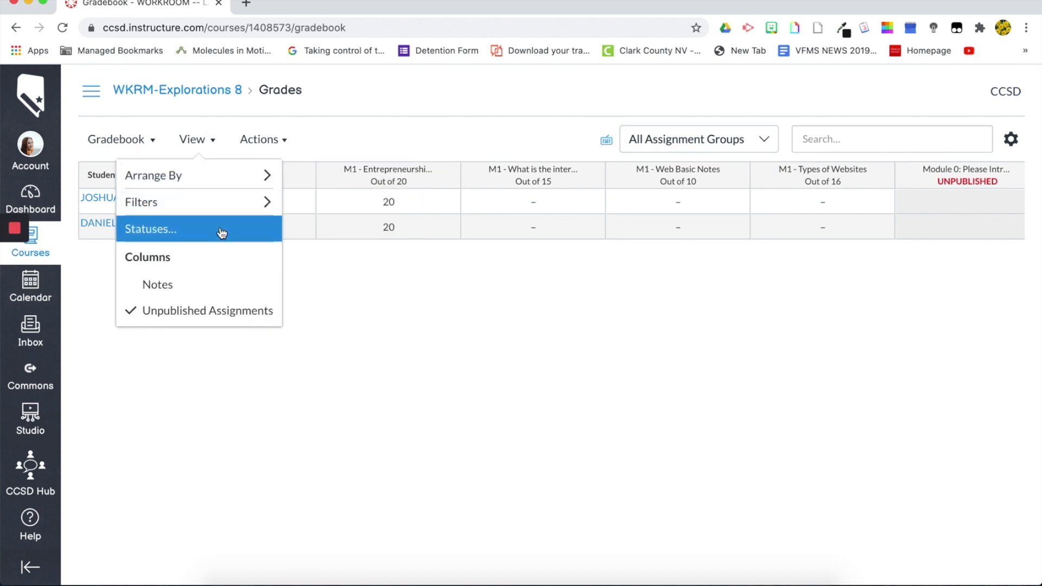
click(340, 237)
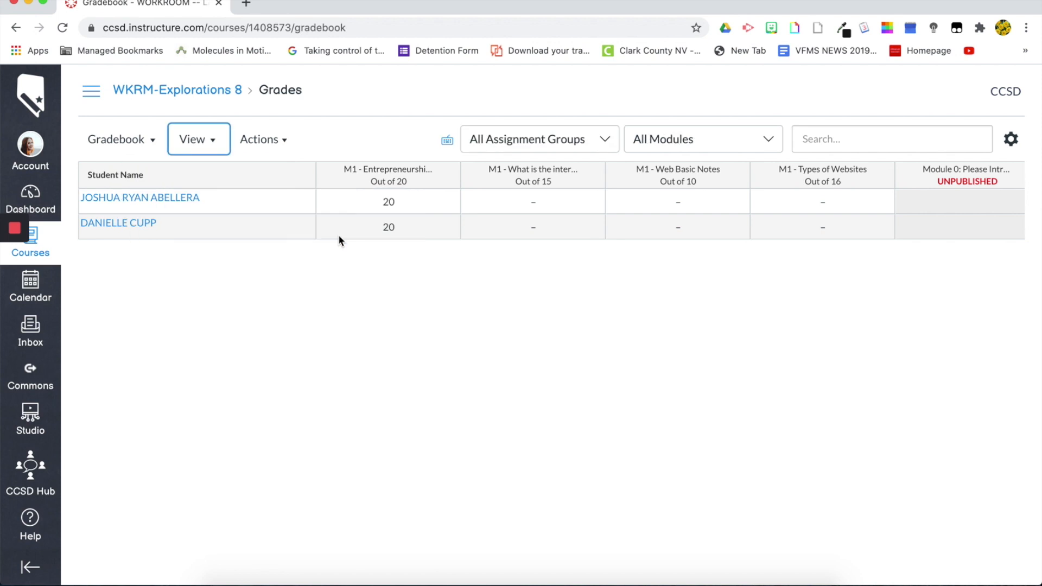
click(535, 142)
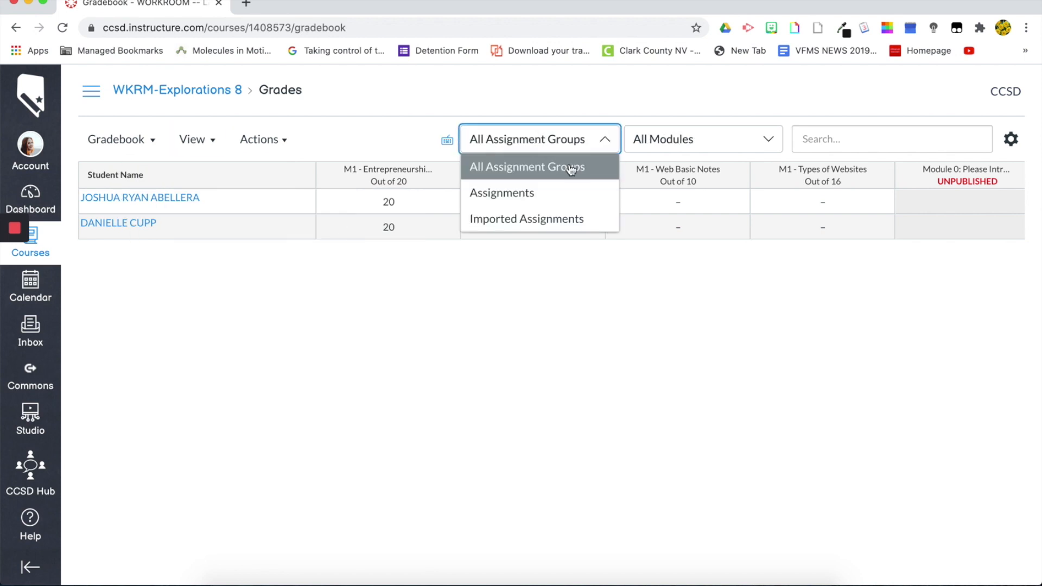
Step: View the gradebook filtered by Module 0, each Module 1 entry and Module 2, ending with All Modules
click(687, 140)
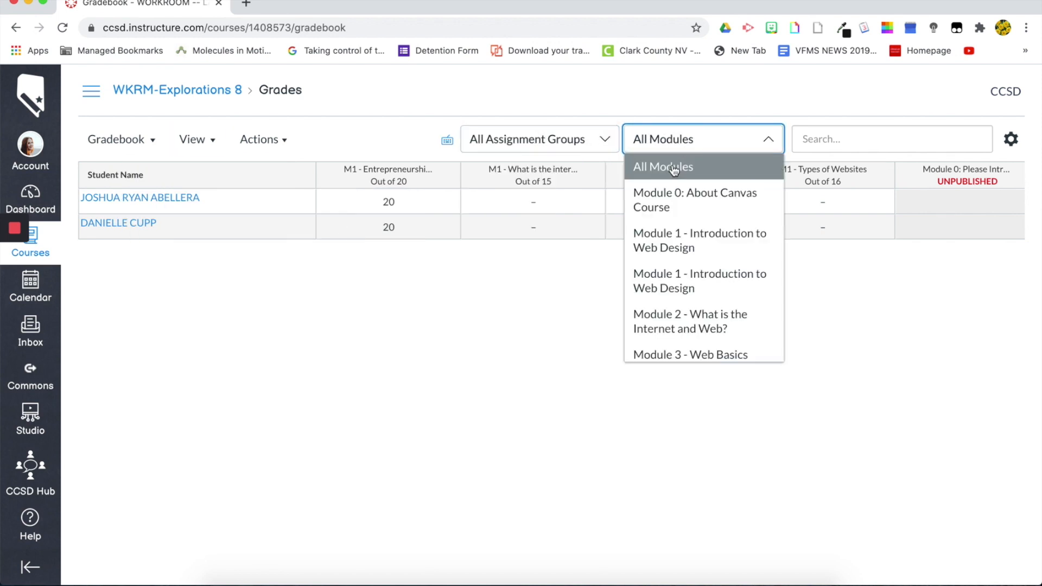
click(695, 198)
click(689, 135)
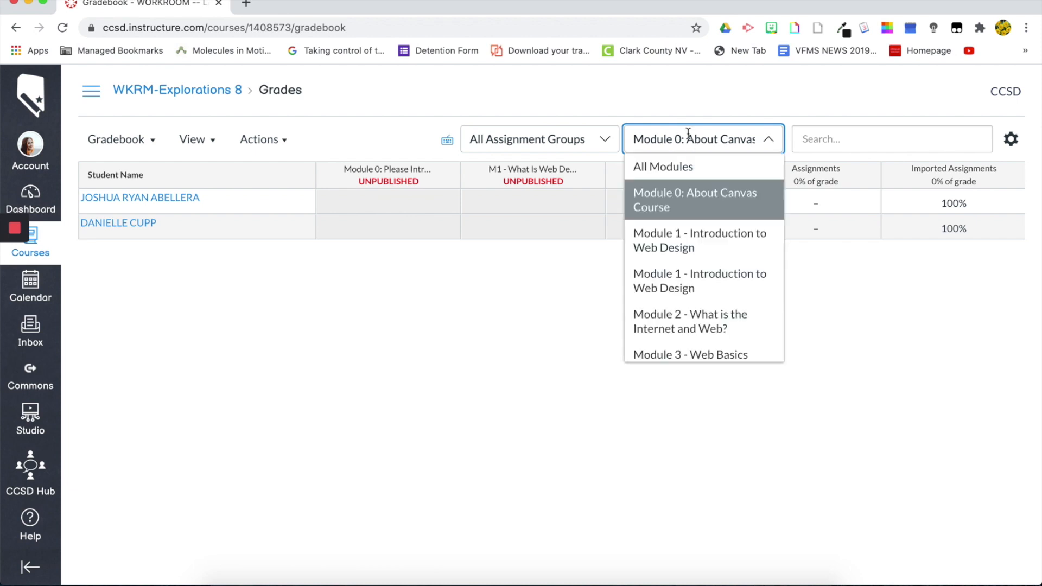
click(693, 247)
click(698, 136)
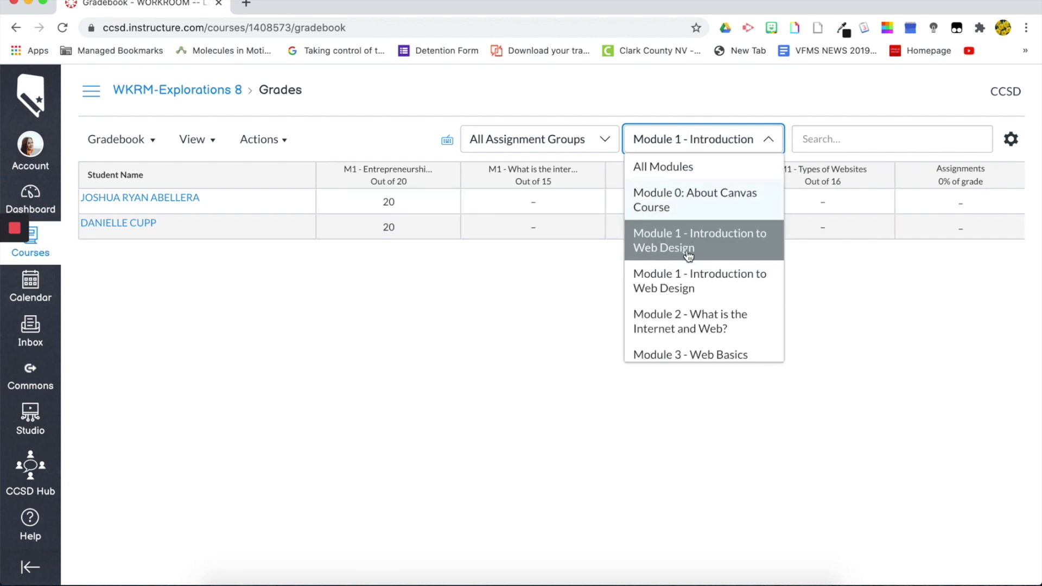
click(685, 279)
click(683, 142)
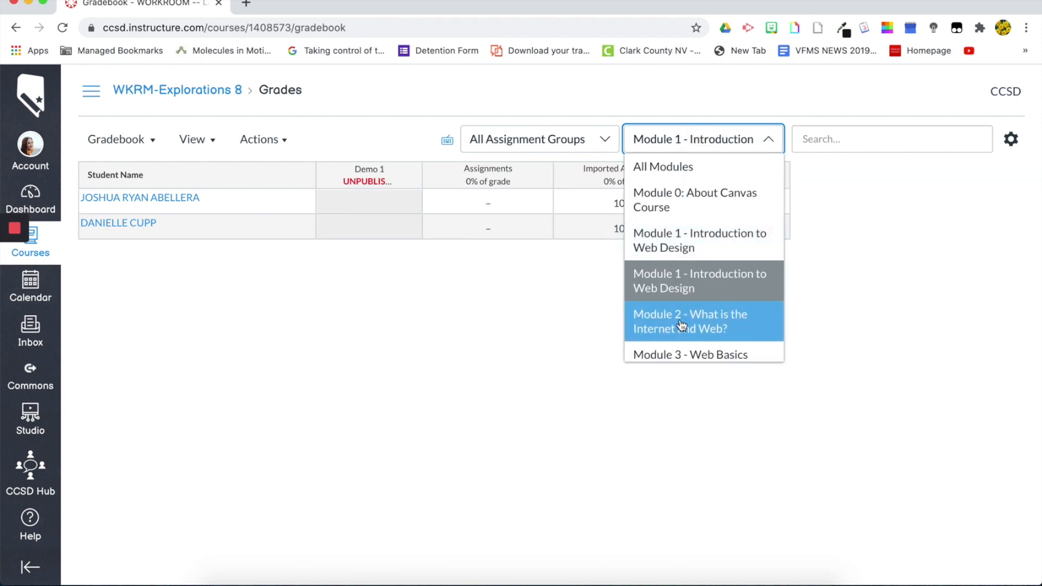
click(665, 326)
click(675, 134)
click(674, 164)
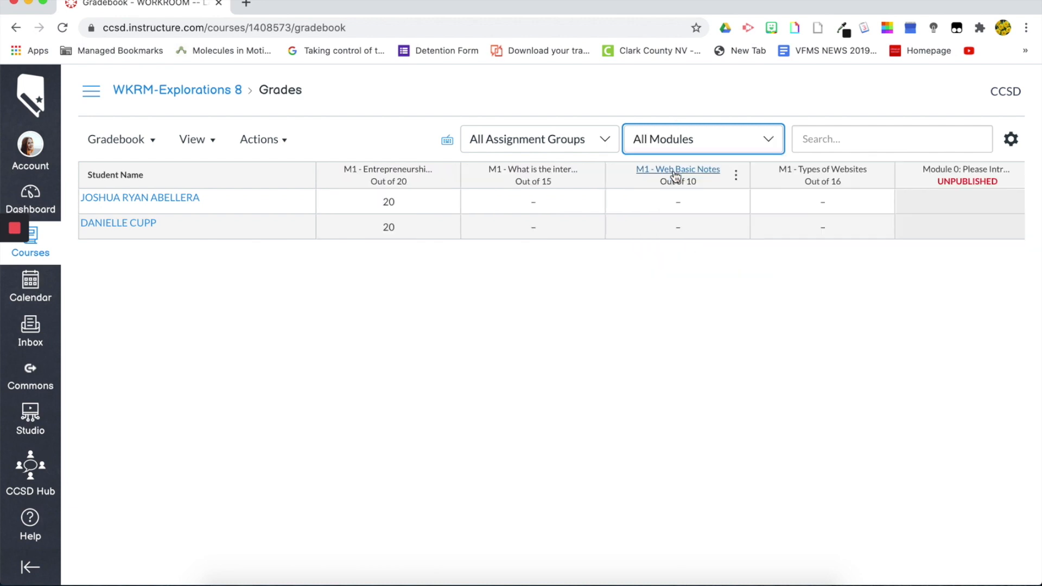
Step: Look across all gradebook columns, from the first Module 1 assignments to the Total column and back
scroll(601, 294, right, 3)
scroll(601, 294, left, 3)
scroll(602, 294, right, 15)
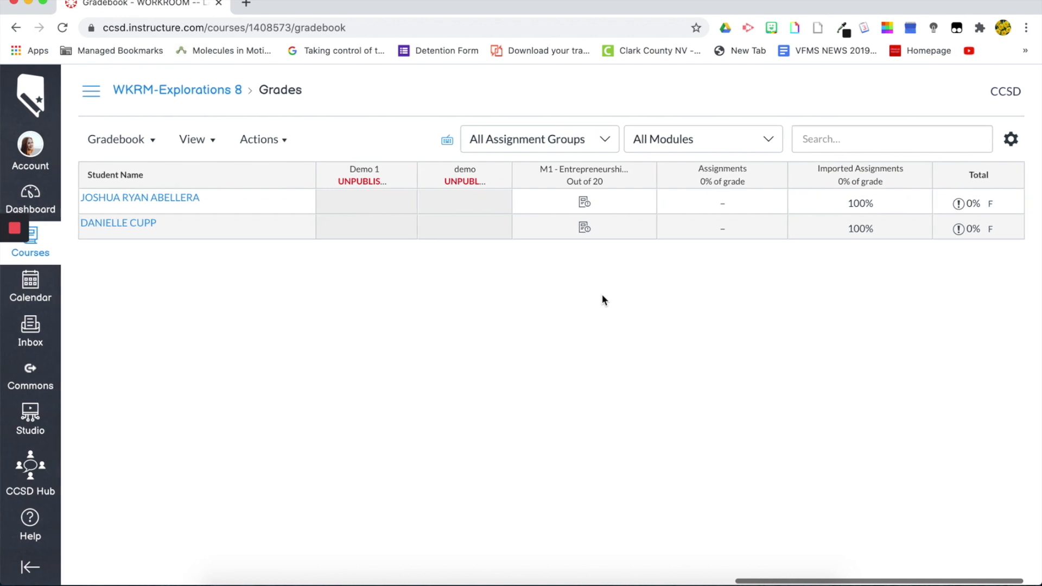
scroll(601, 294, left, 15)
scroll(602, 294, right, 15)
scroll(601, 294, left, 3)
scroll(601, 294, right, 3)
scroll(601, 294, left, 15)
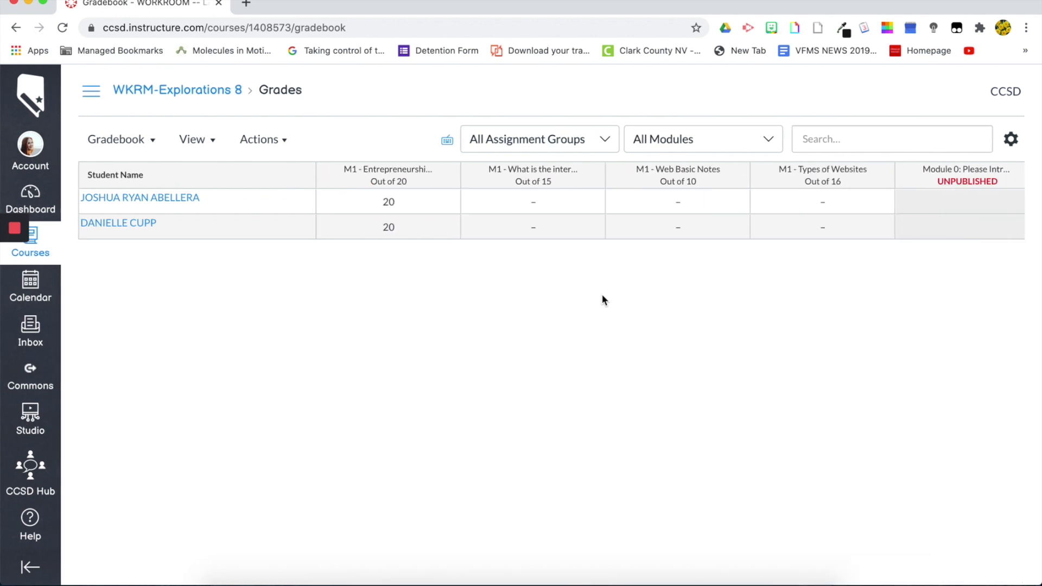
scroll(602, 296, left, 5)
Step: Enable the Student Groups filter for the gradebook
click(211, 140)
mouse_move(223, 207)
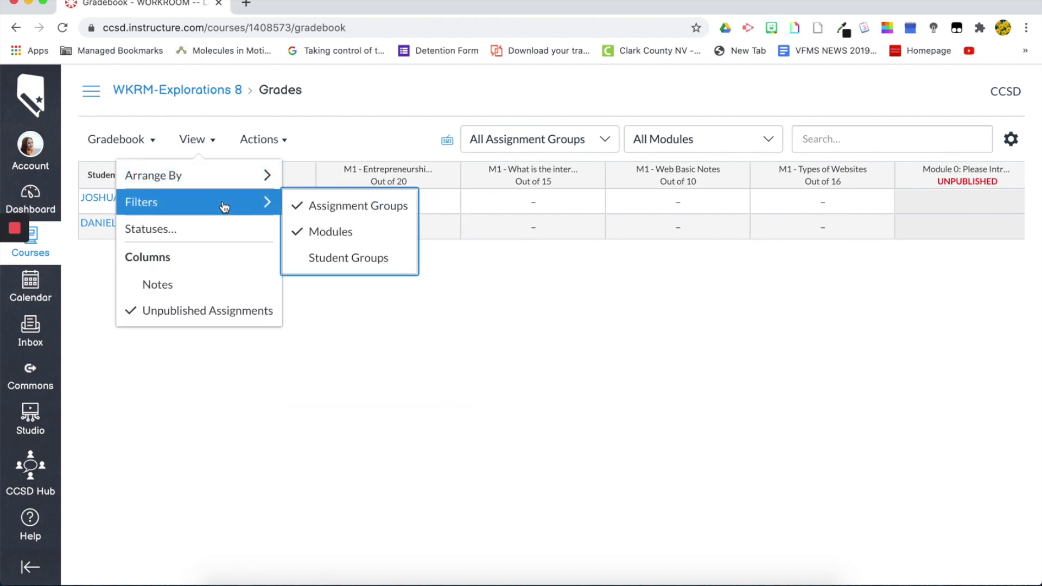
click(298, 262)
click(718, 153)
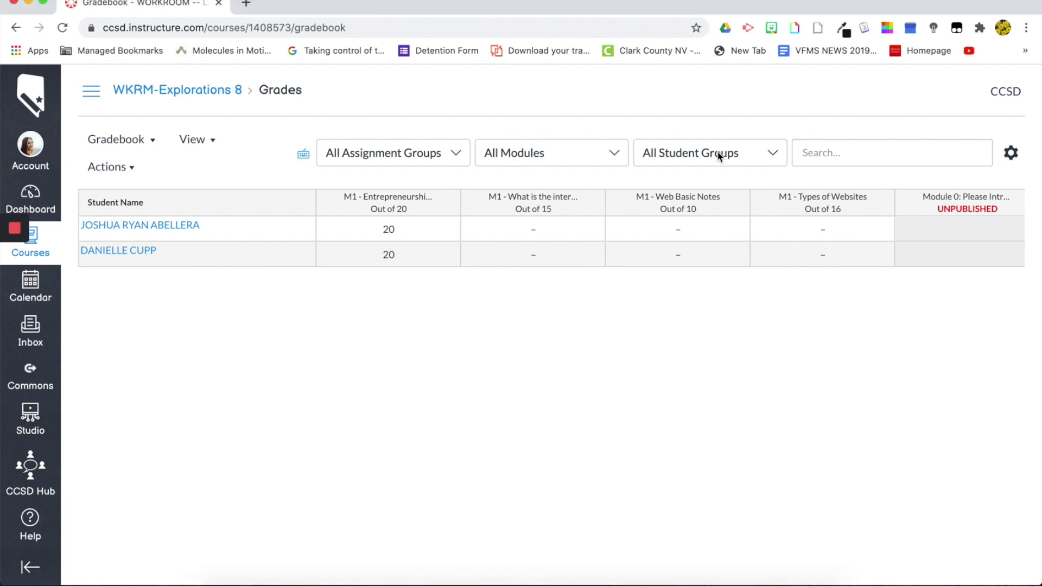
Step: Filter the gradebook to student Group 1 and view the other available student groups
click(745, 153)
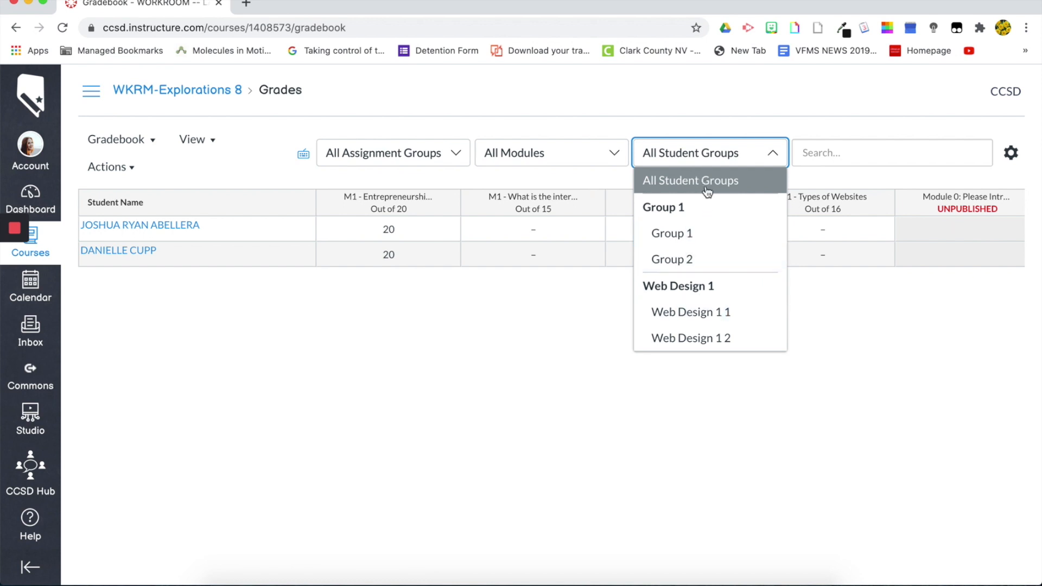
click(678, 232)
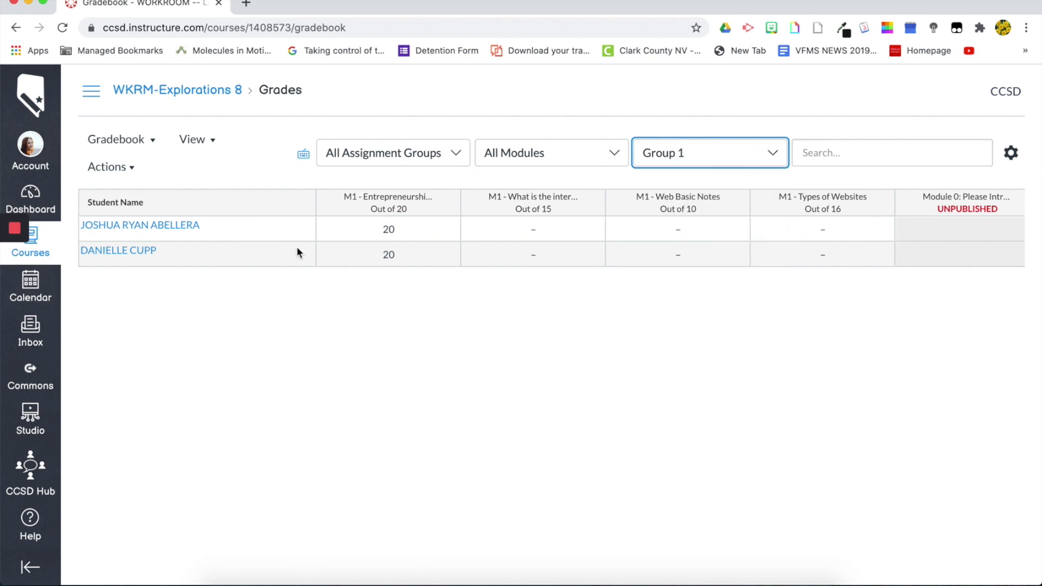
click(701, 142)
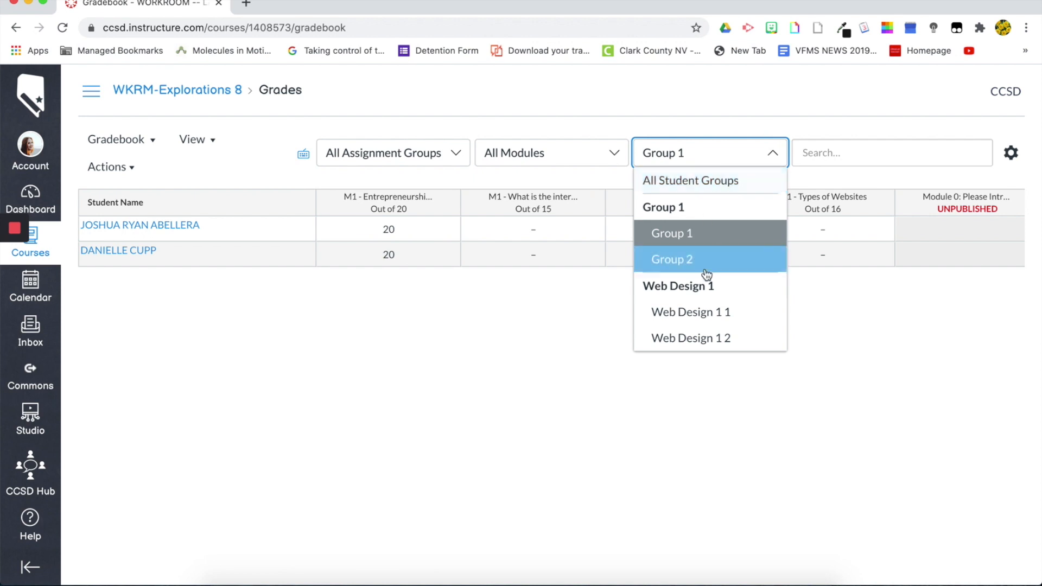
click(544, 344)
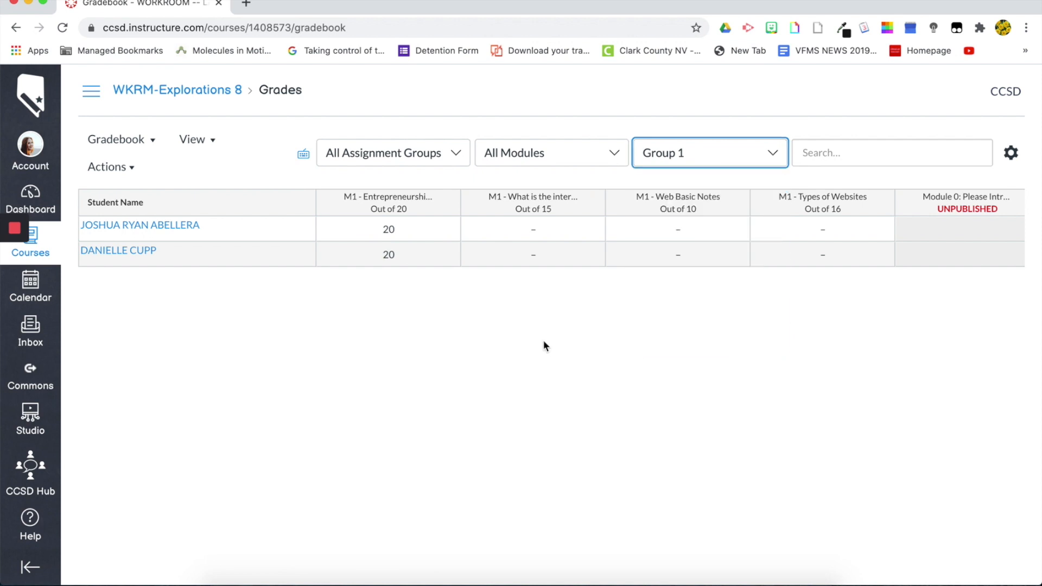
click(655, 165)
click(563, 124)
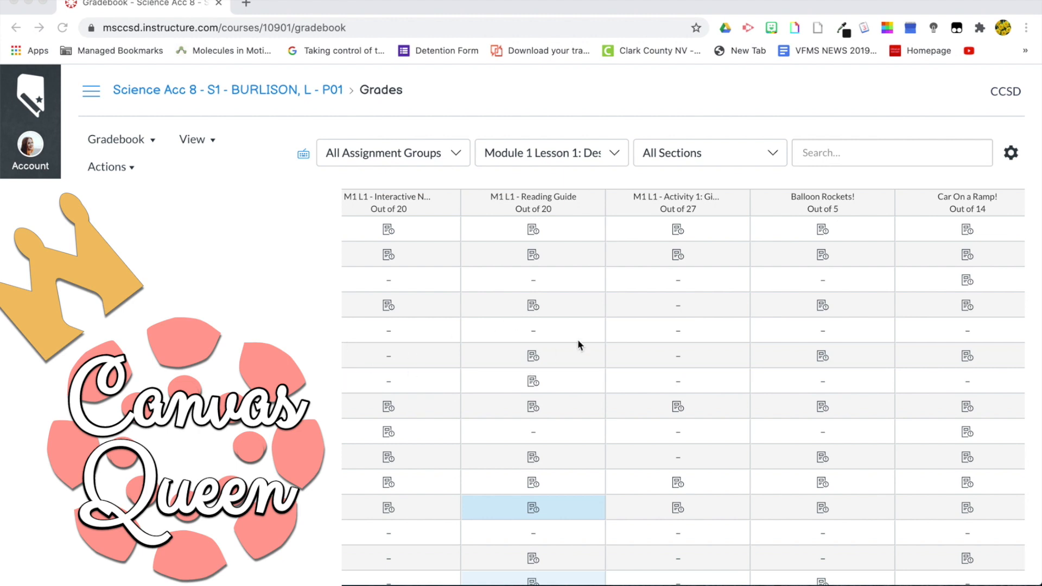
Step: Filter the Science Acc 8 gradebook to the Summative assignment group and look across its grade columns
click(441, 155)
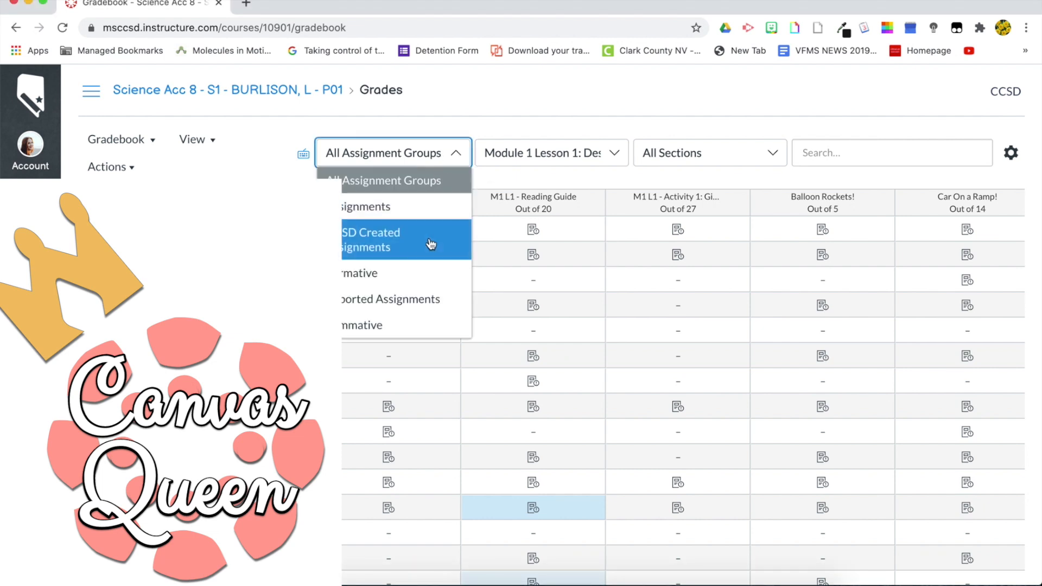
click(401, 336)
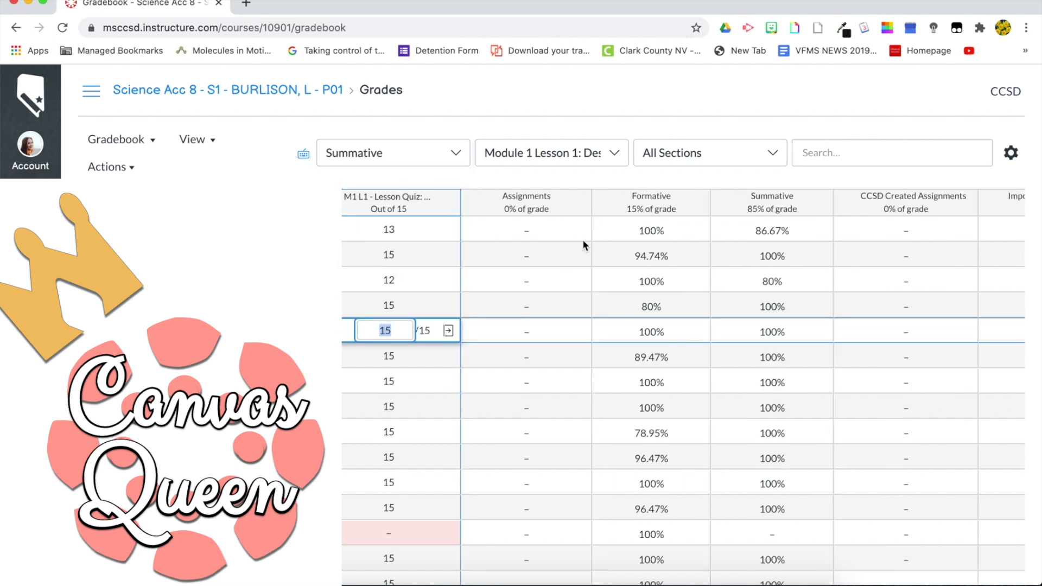
scroll(624, 278, right, 5)
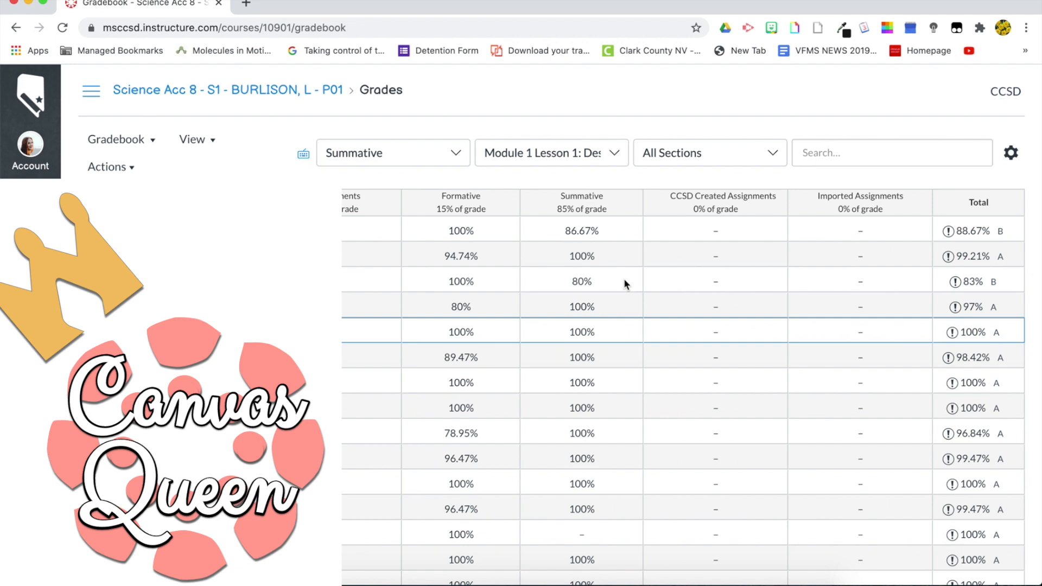
scroll(624, 278, left, 5)
Step: Filter the gradebook to the Formative assignment group and look across its assignment columns
click(408, 161)
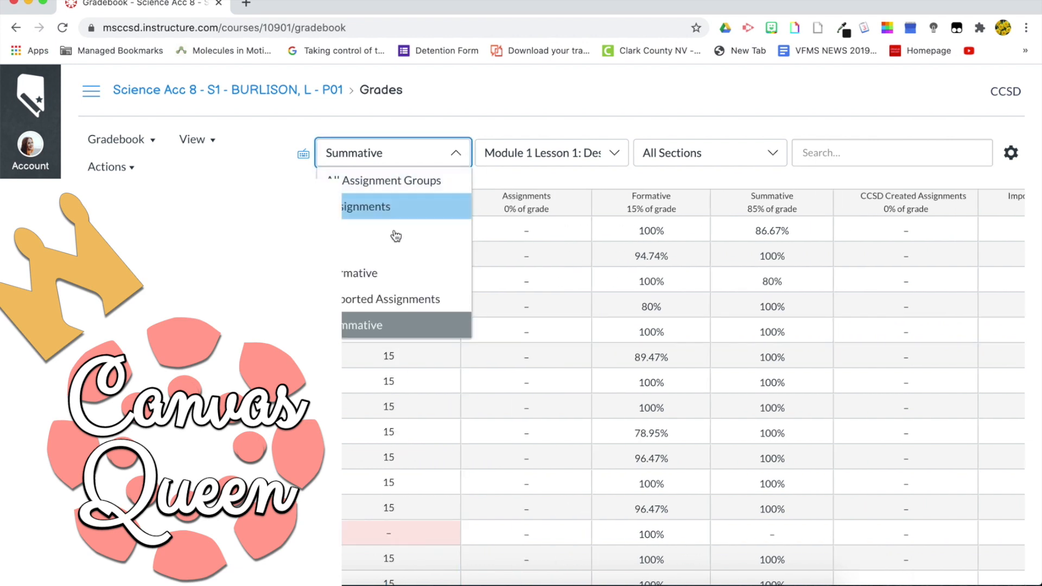
click(418, 274)
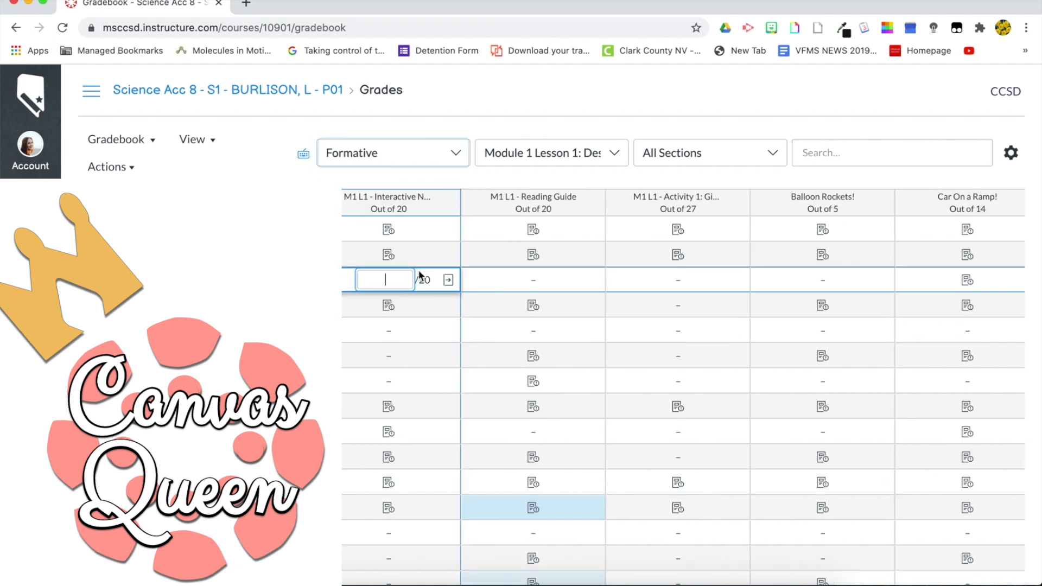
scroll(568, 313, right, 6)
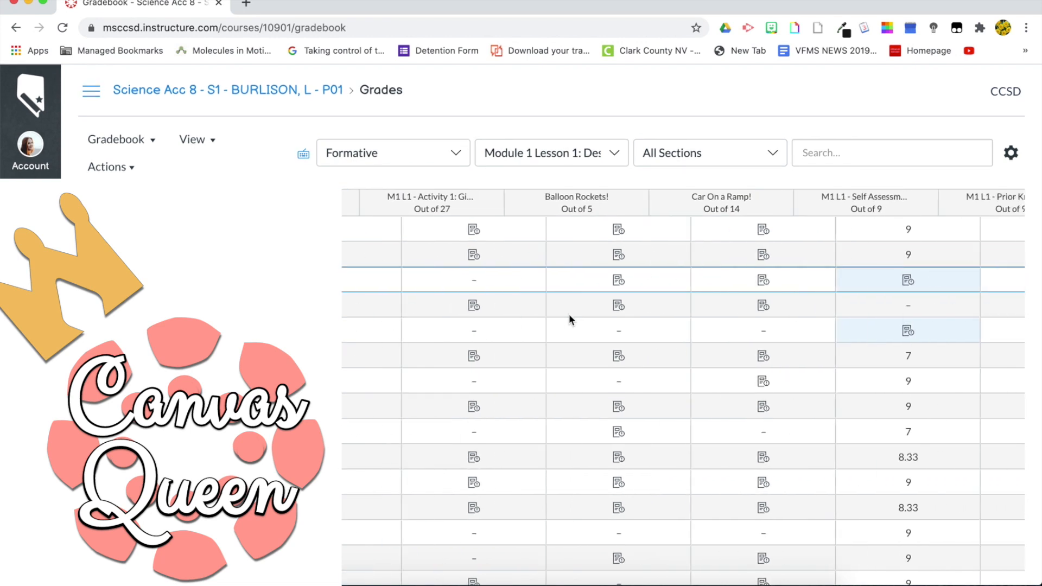
scroll(569, 313, left, 6)
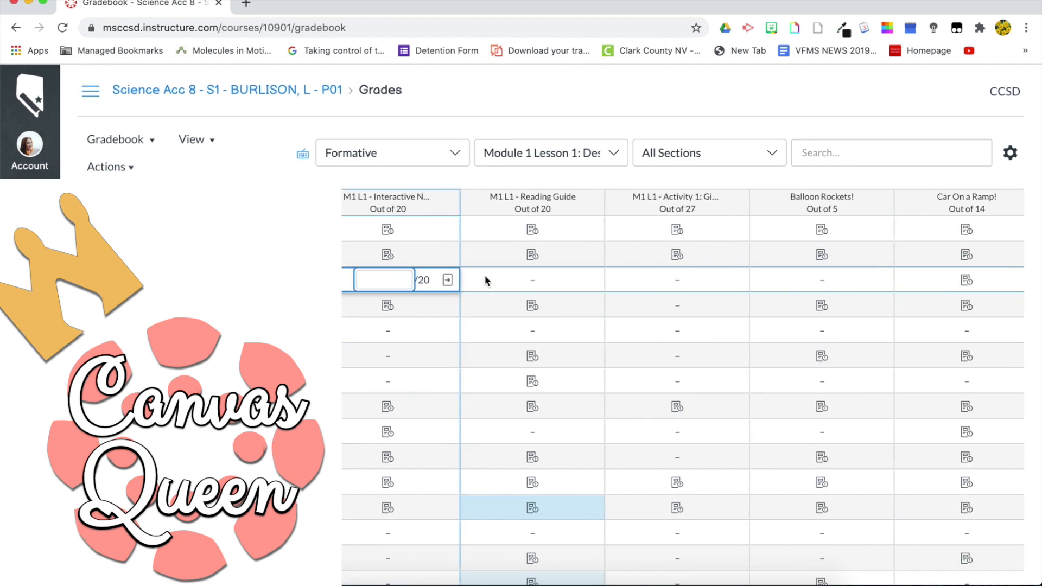
Step: Filter the gradebook by section, going through Science Acc 8 S1 P01 and P02 and ending on P03
click(700, 115)
click(696, 154)
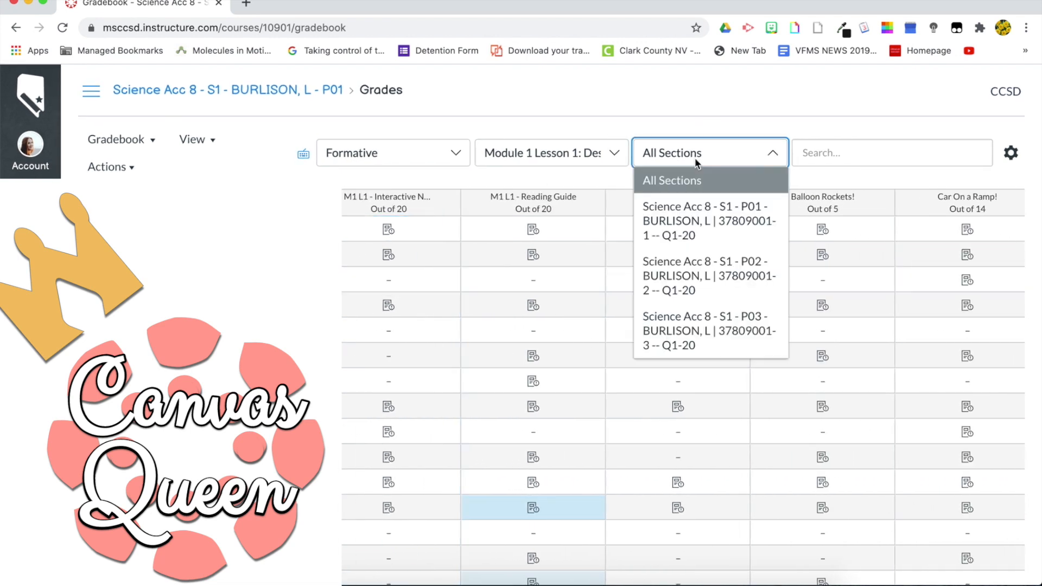
click(749, 230)
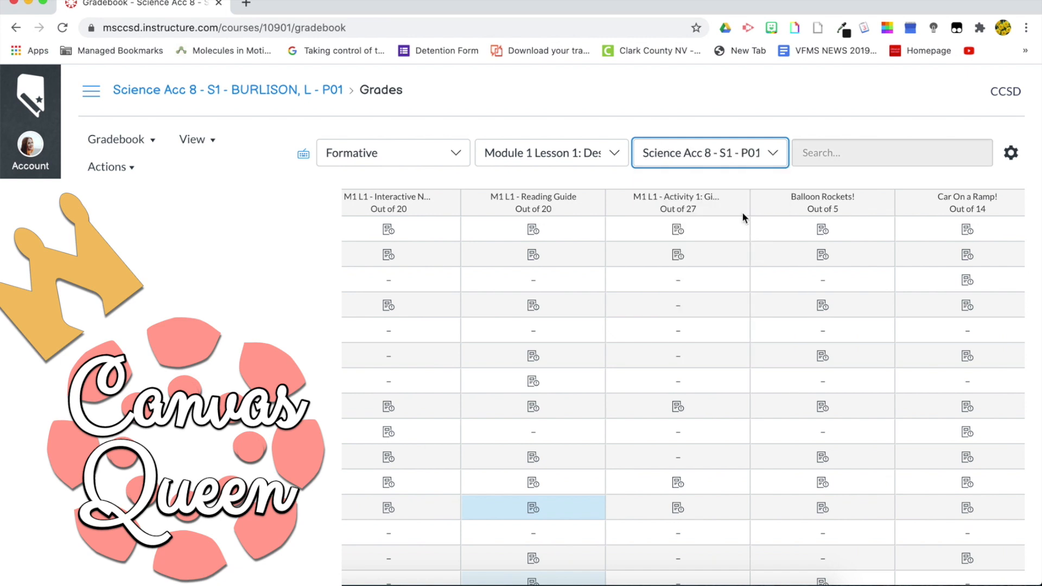
click(747, 151)
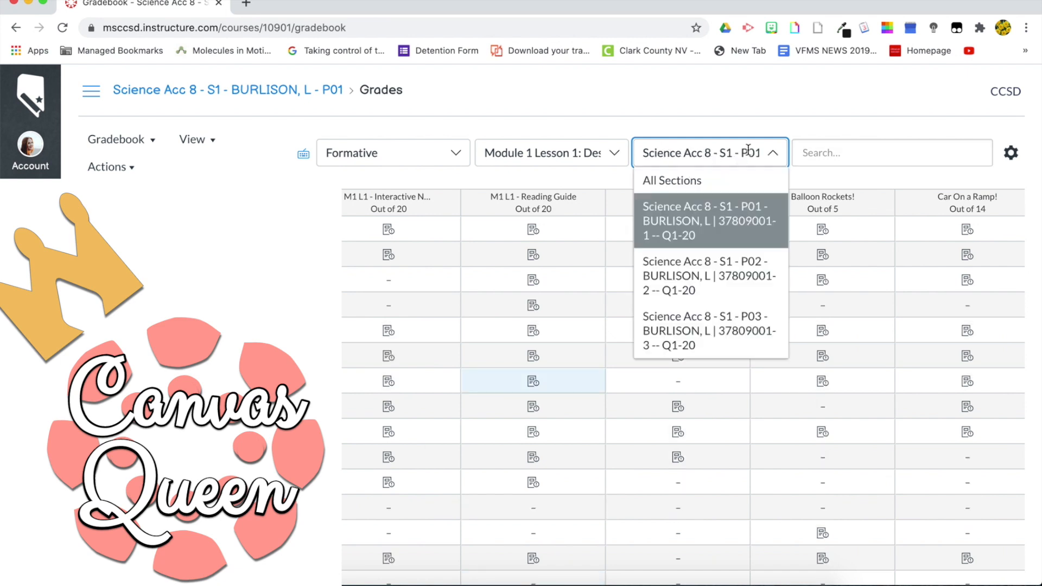
click(726, 274)
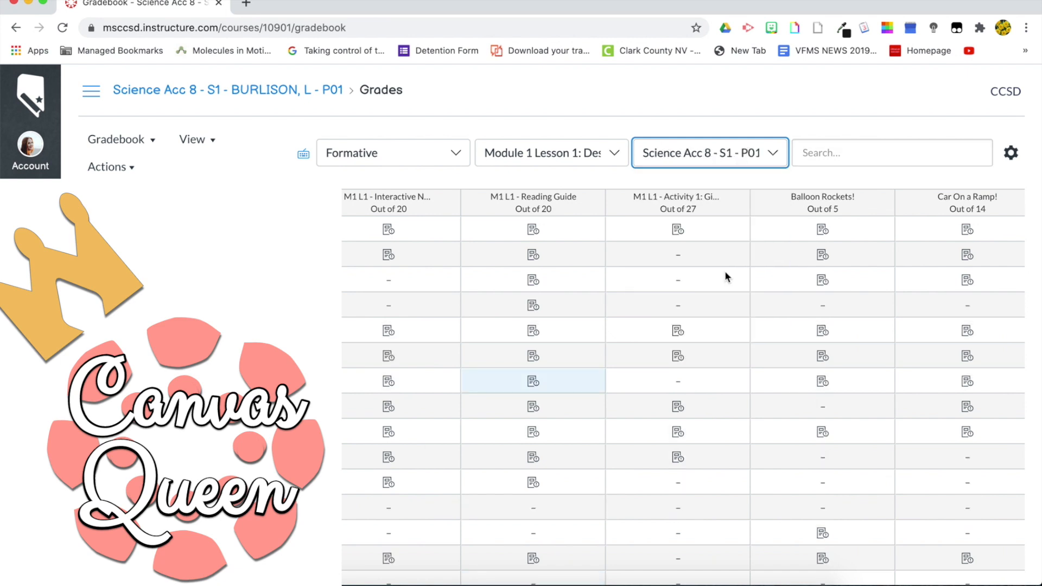
click(713, 153)
click(709, 332)
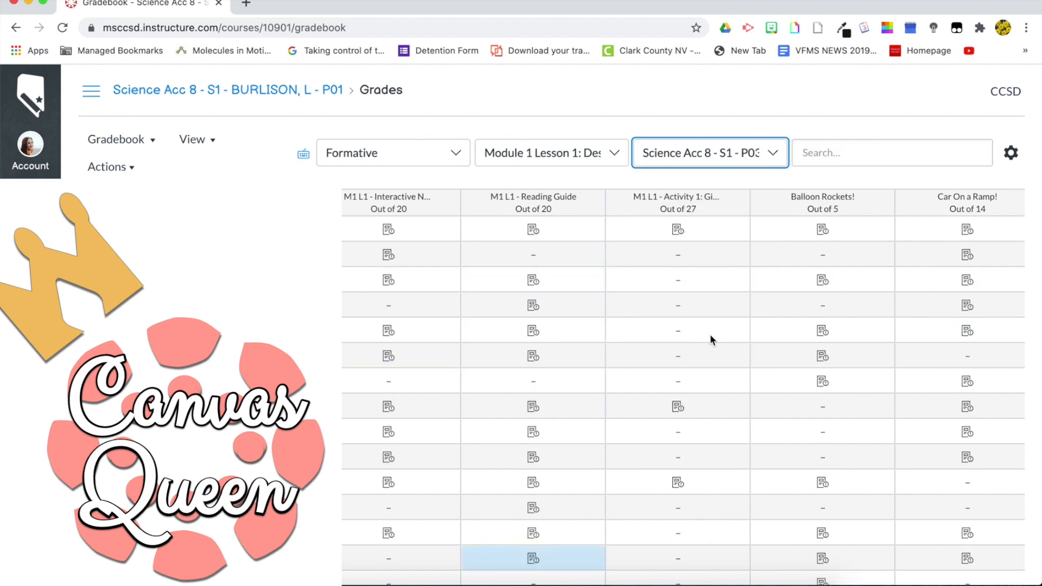
Step: Filter the gradebook to Module 1 Lesson 2 - Gravity & Friction, followed by Module 1 Lesson 3 - Newton's First & Second Law of Motion
click(569, 154)
scroll(567, 261, down, 2)
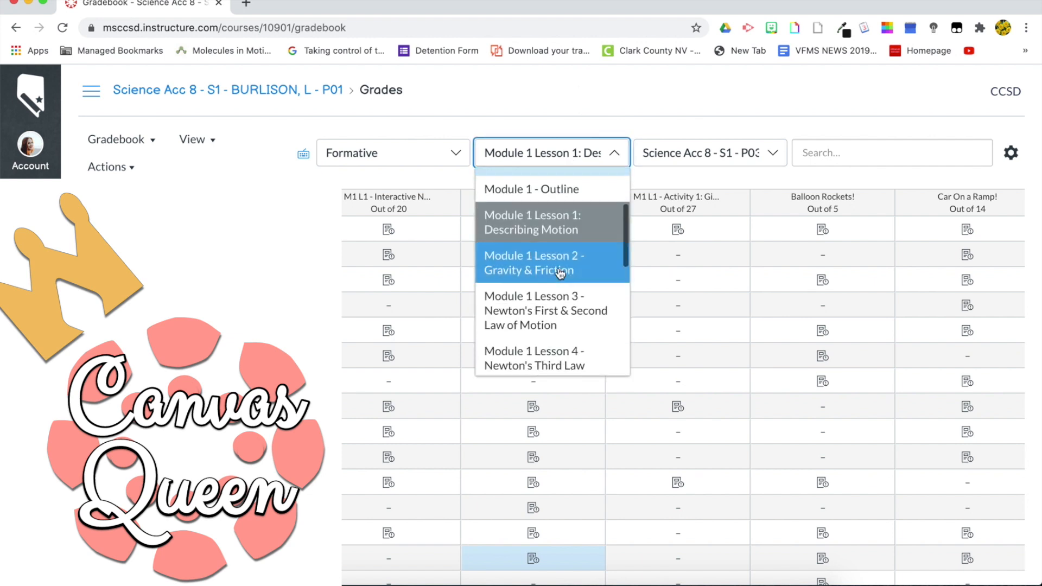
click(567, 261)
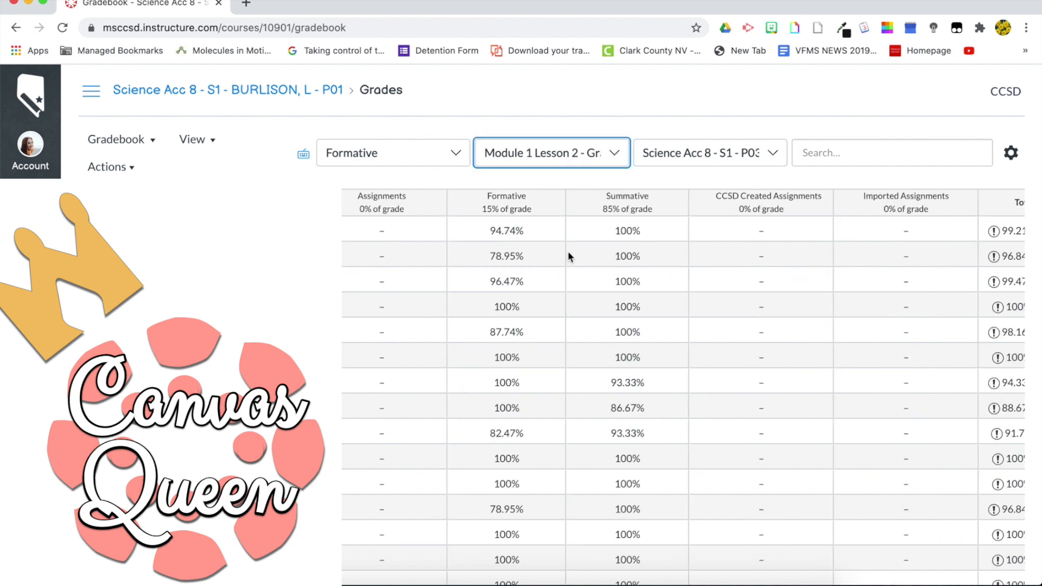
key(Down)
scroll(528, 287, down, 3)
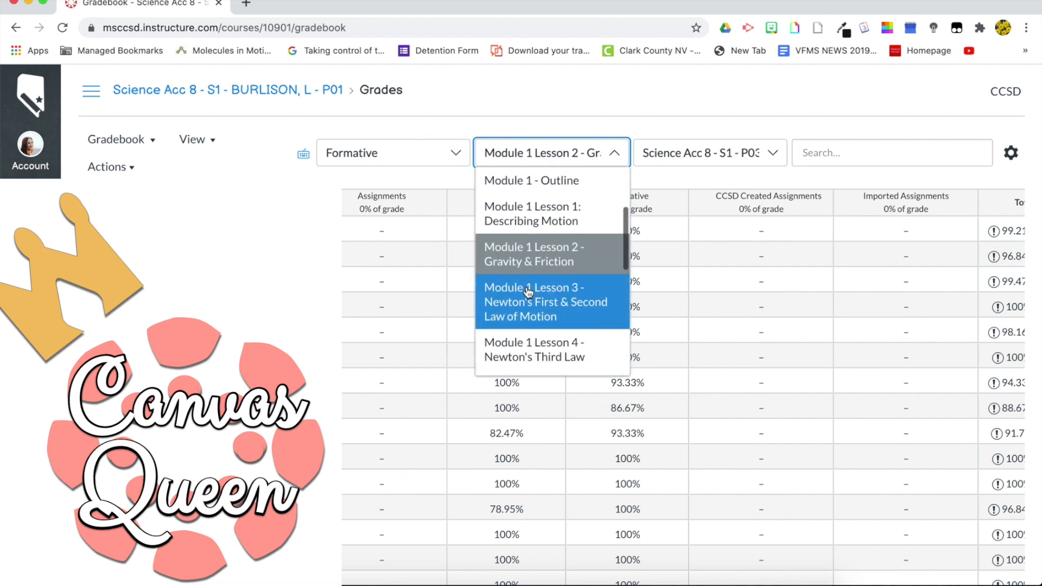
click(528, 292)
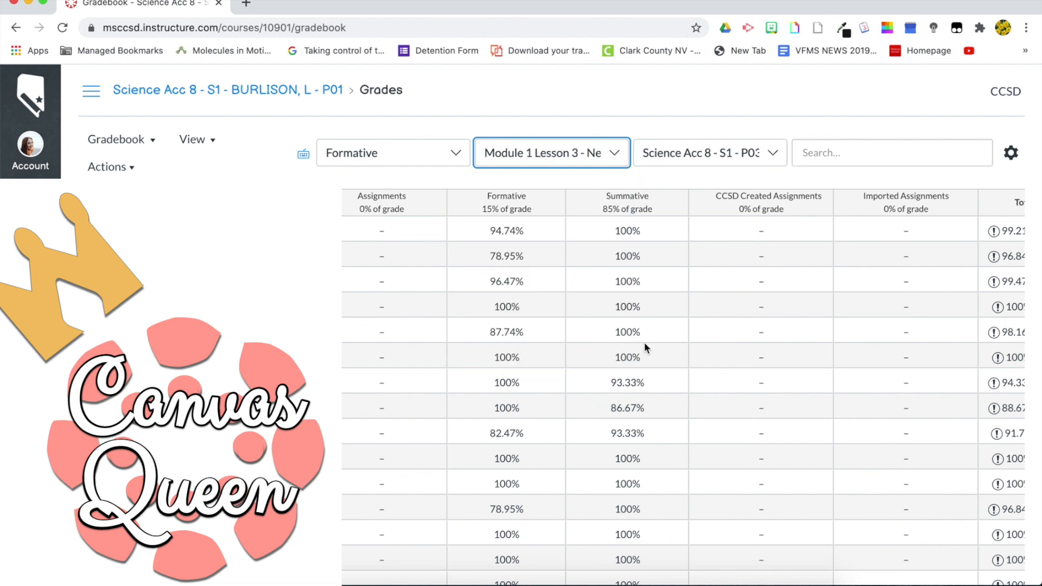
Step: Filter the gradebook to Module 1 Lesson 1: Describing Motion and look across its assignment columns
click(547, 154)
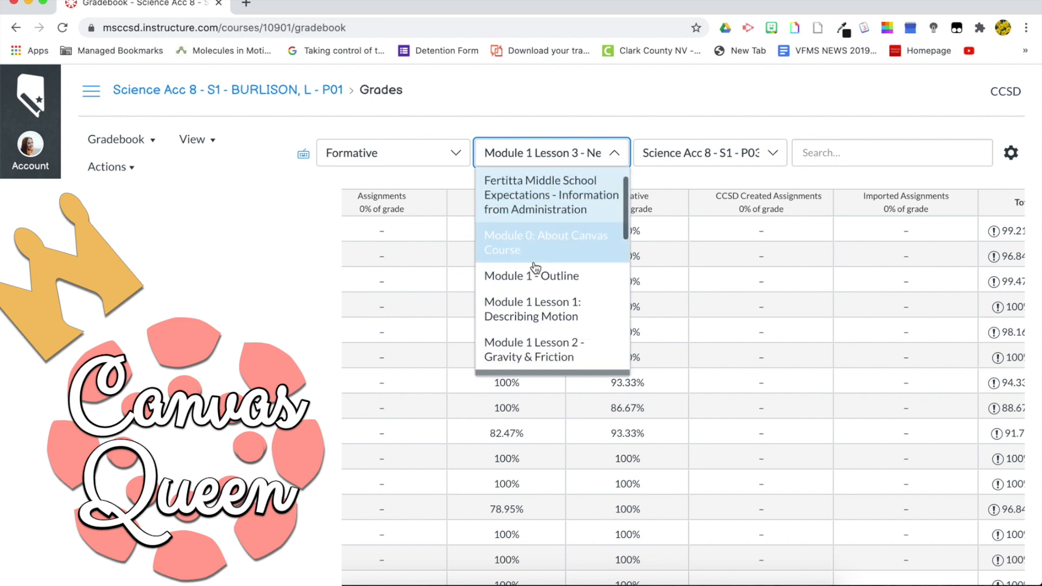
scroll(533, 279, down, 2)
scroll(540, 311, up, 2)
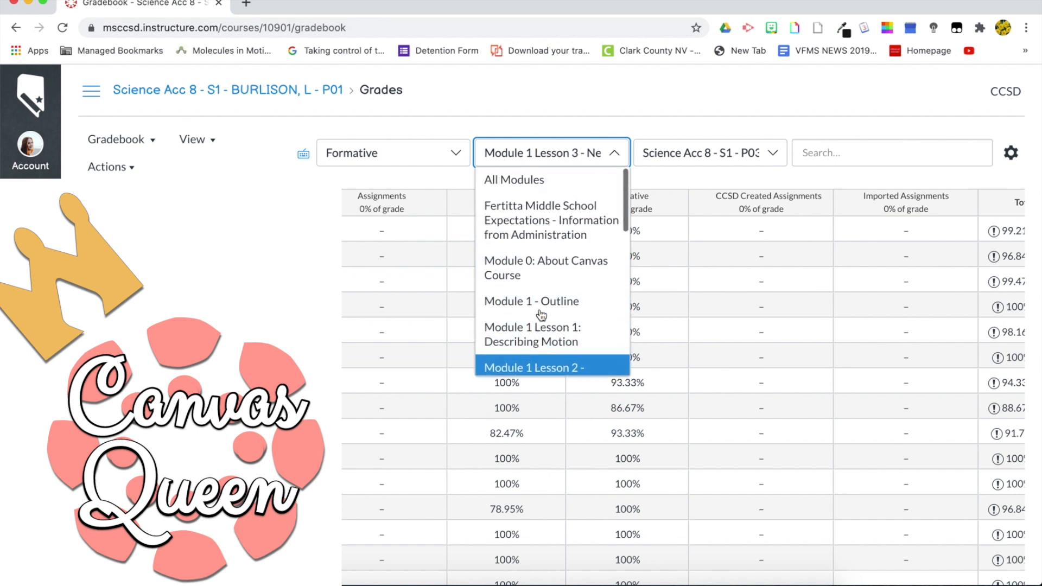
click(536, 333)
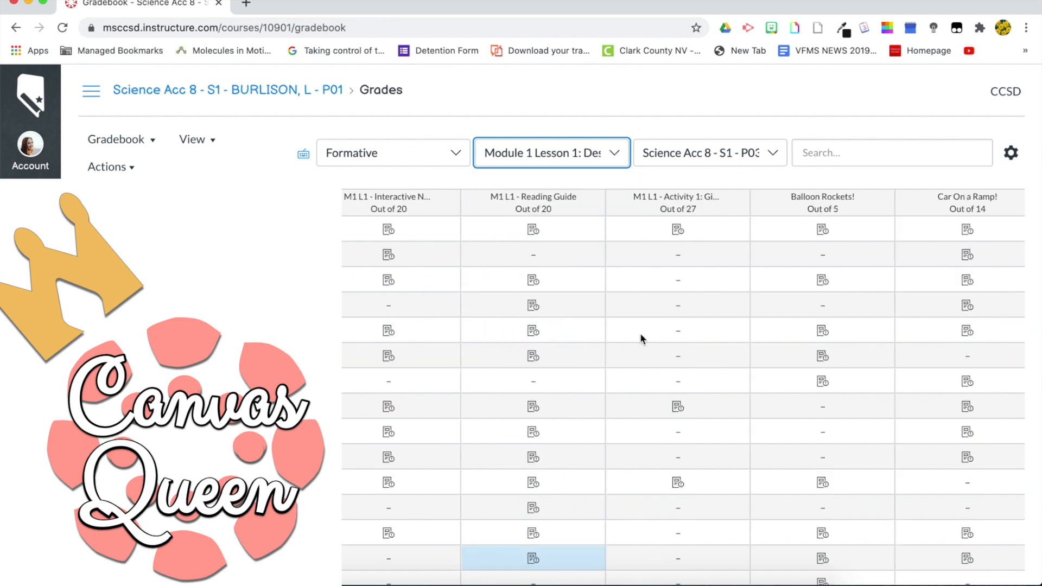
scroll(640, 333, right, 2)
scroll(640, 333, right, 10)
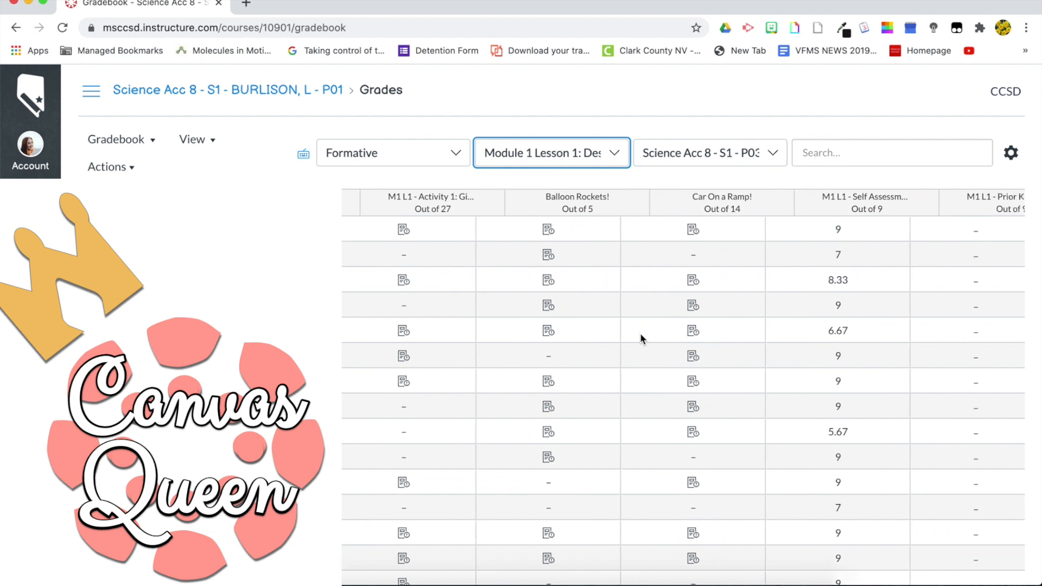
scroll(640, 333, left, 10)
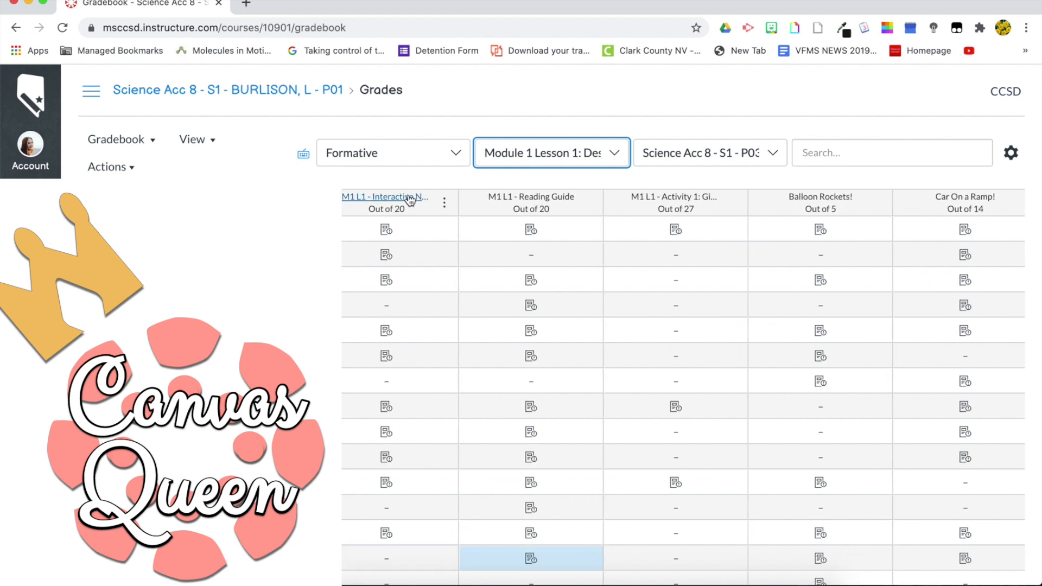
Step: View the M1 L1 - Interactive Notebook assignment page and return to the gradebook
click(410, 200)
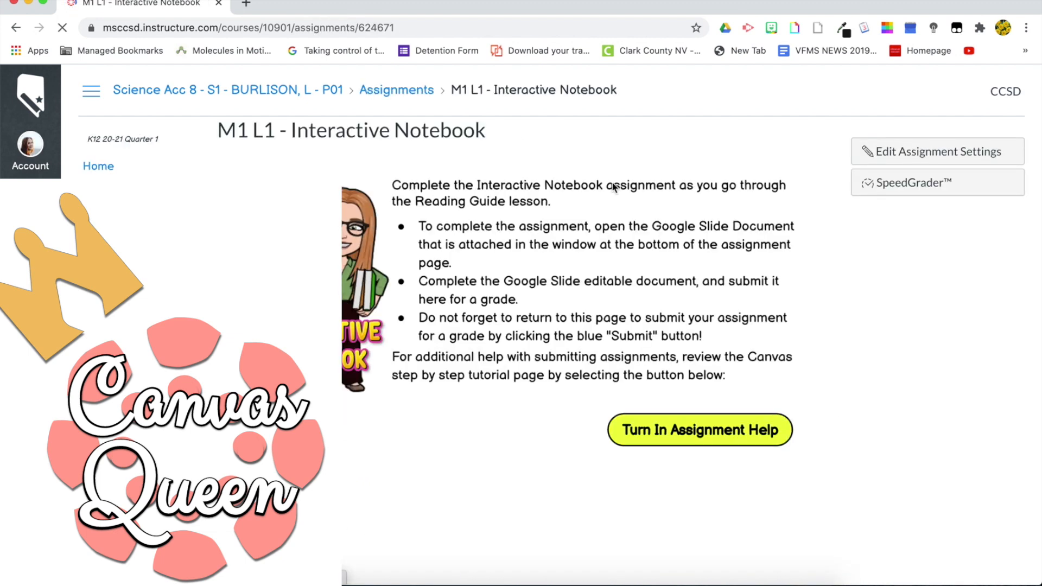
click(15, 27)
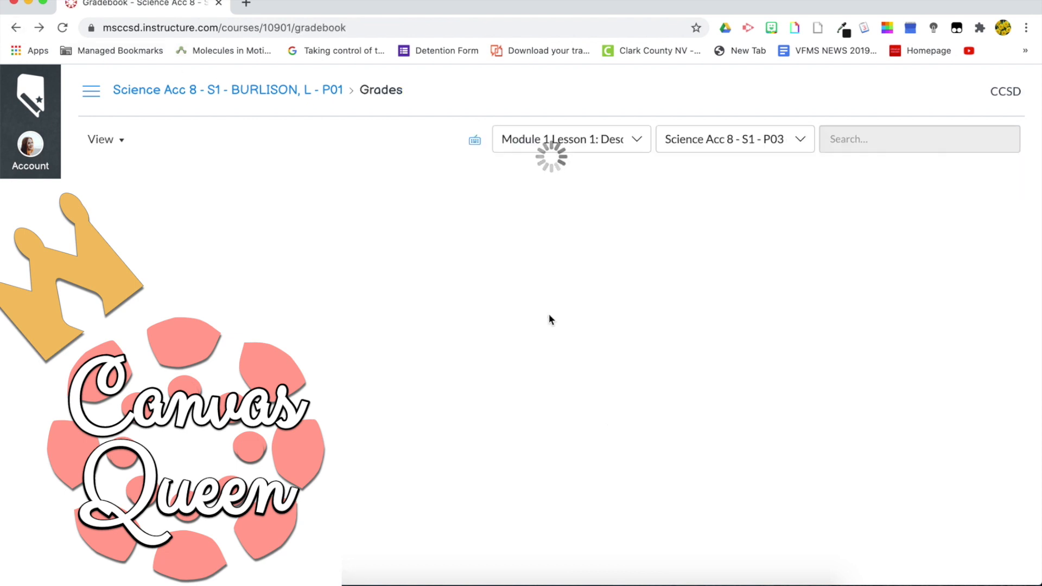
Step: Sort the gradebook by missing submissions for M1 L1 - Interactive Notebook and open SpeedGrader for that assignment
click(447, 208)
mouse_move(478, 235)
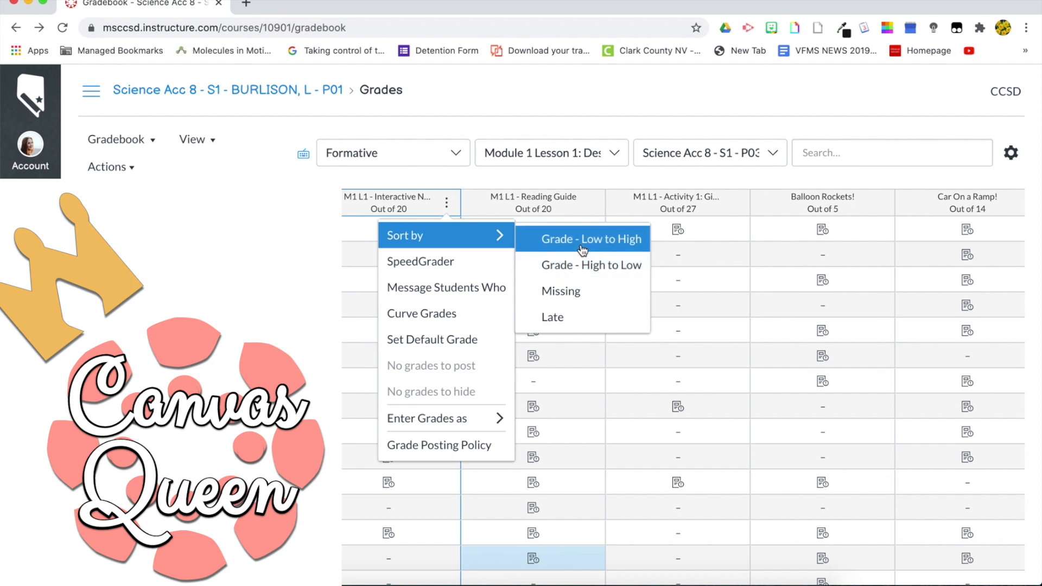
click(577, 295)
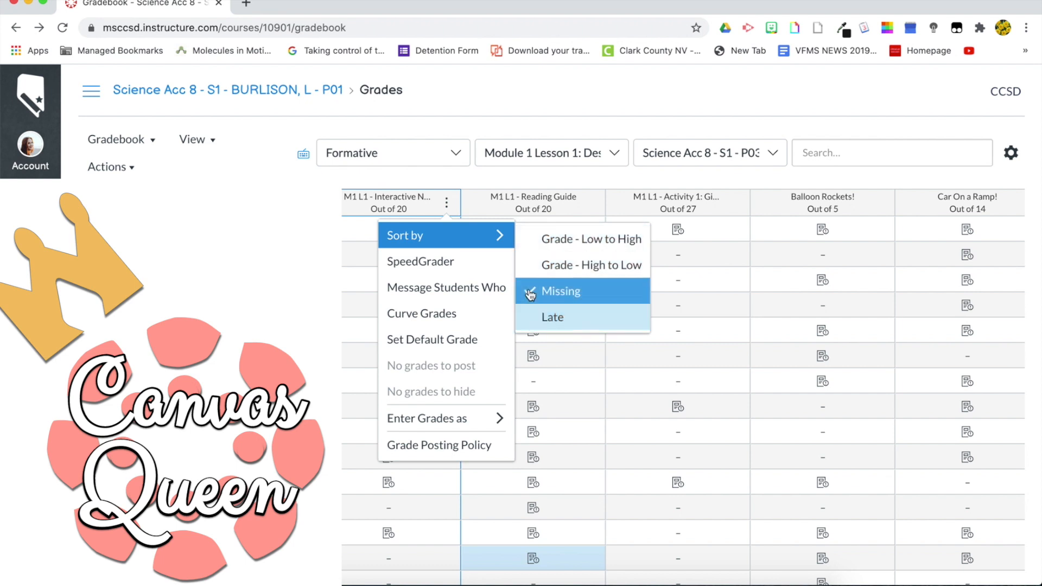
click(439, 263)
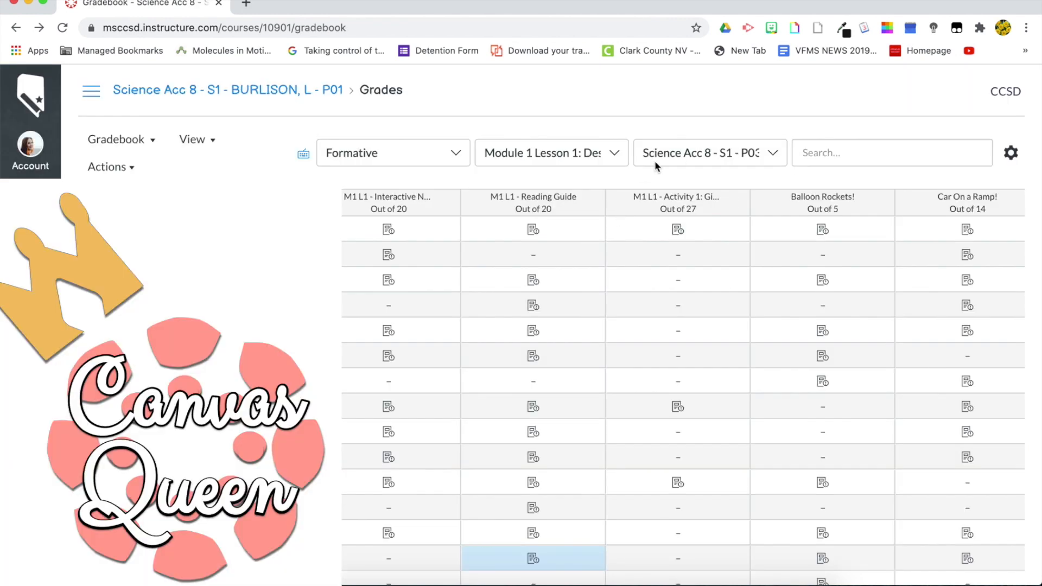
Step: Start a message to students for M1 L1 - Interactive Notebook, review the recipient criteria and keep "Haven't submitted yet"
click(447, 203)
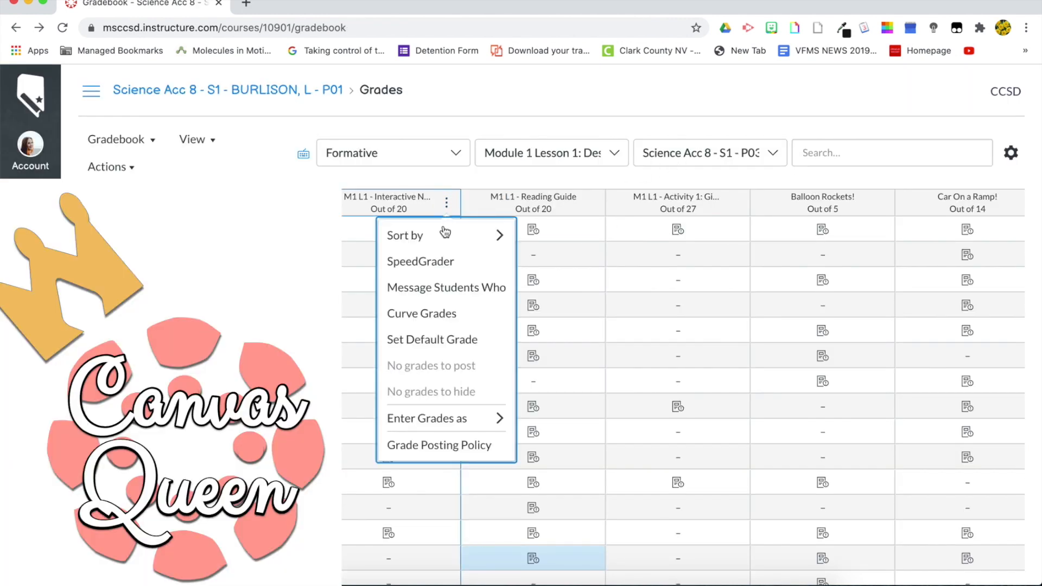
click(455, 287)
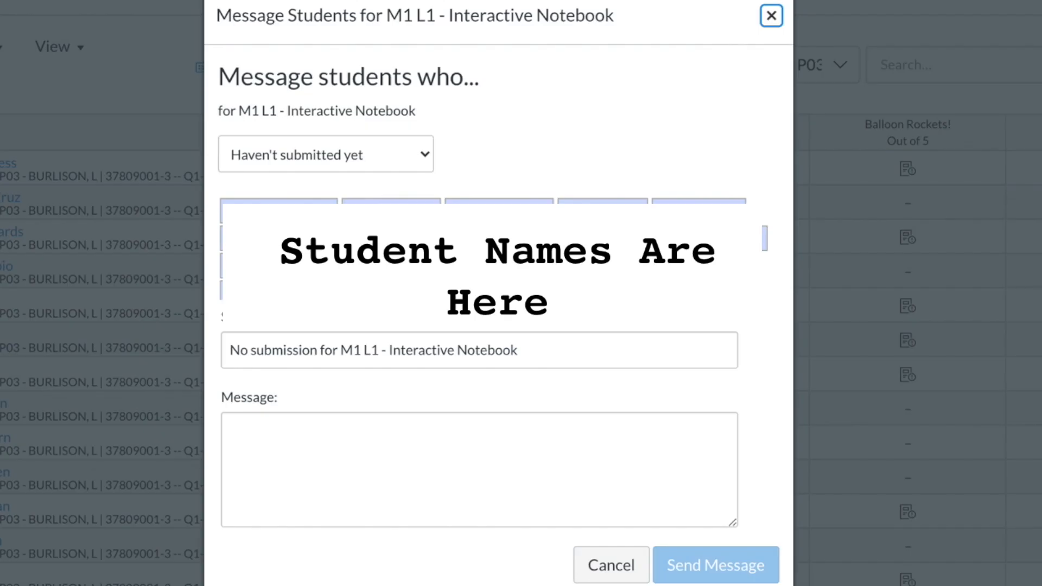
click(251, 157)
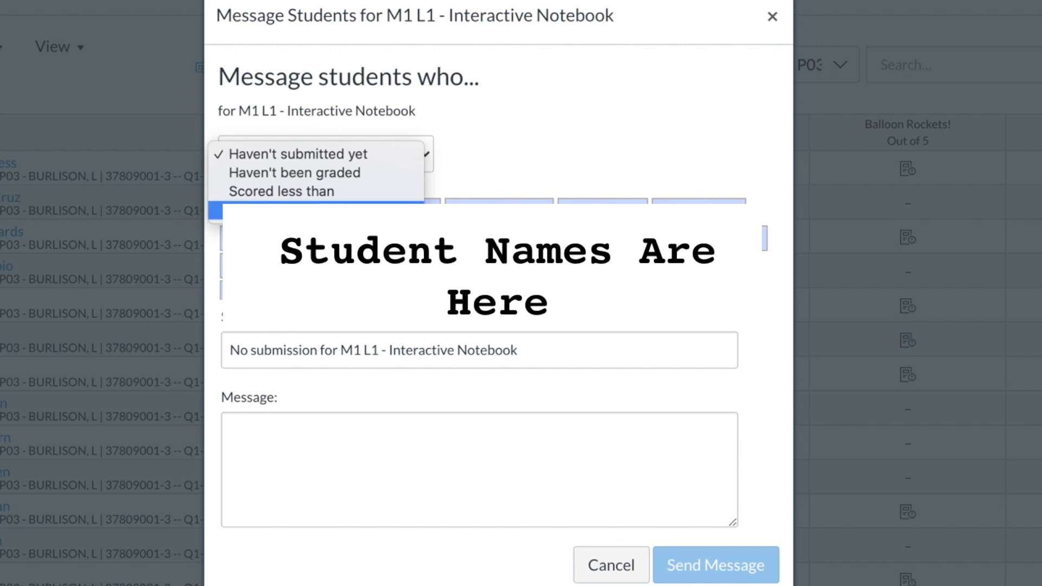
click(509, 147)
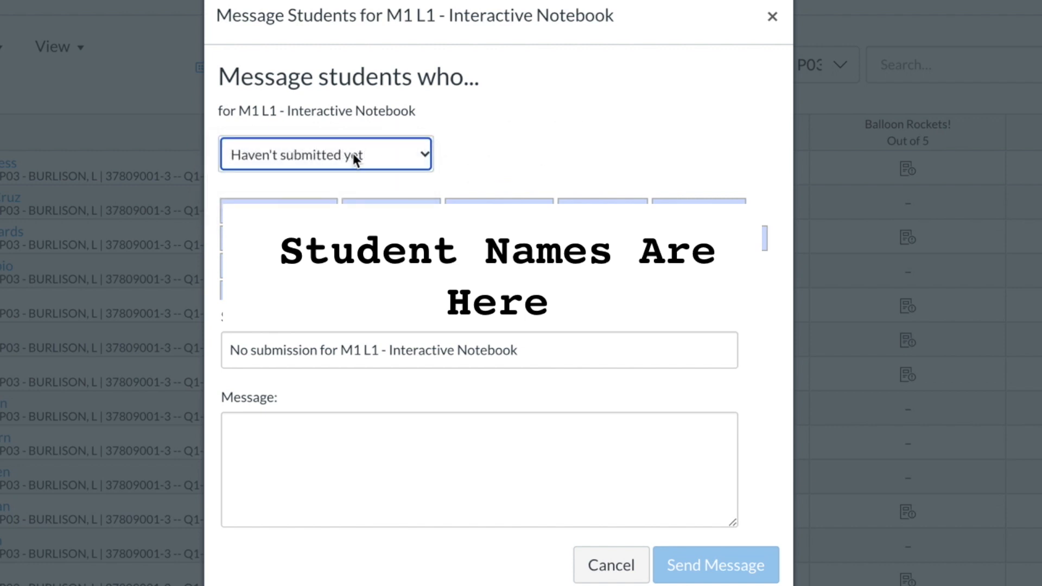
click(374, 152)
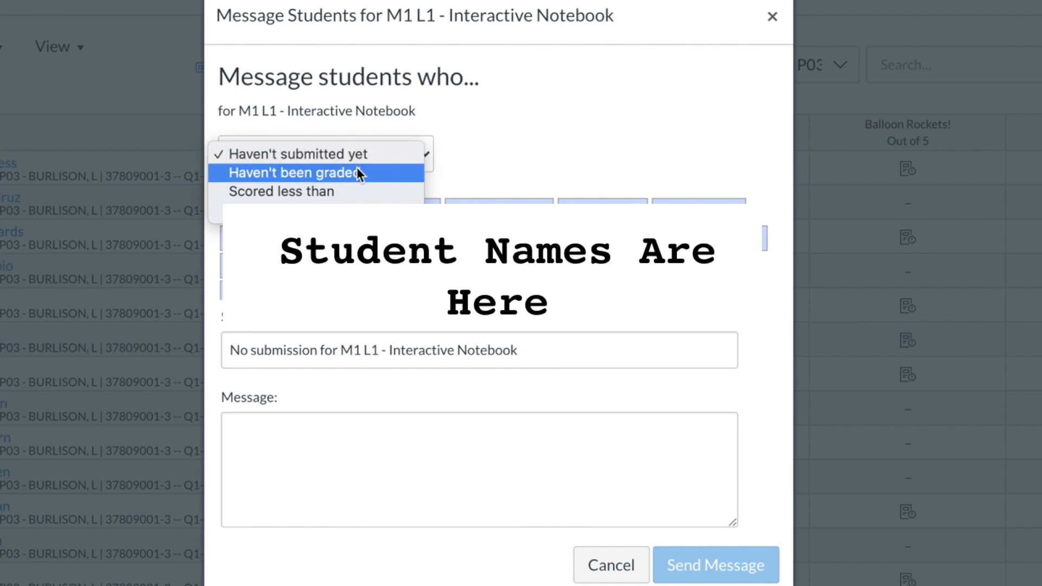
click(430, 156)
Step: Write the message "This is a notification message to remind you that you have not submitted your assignment."
click(313, 457)
text(Thi)
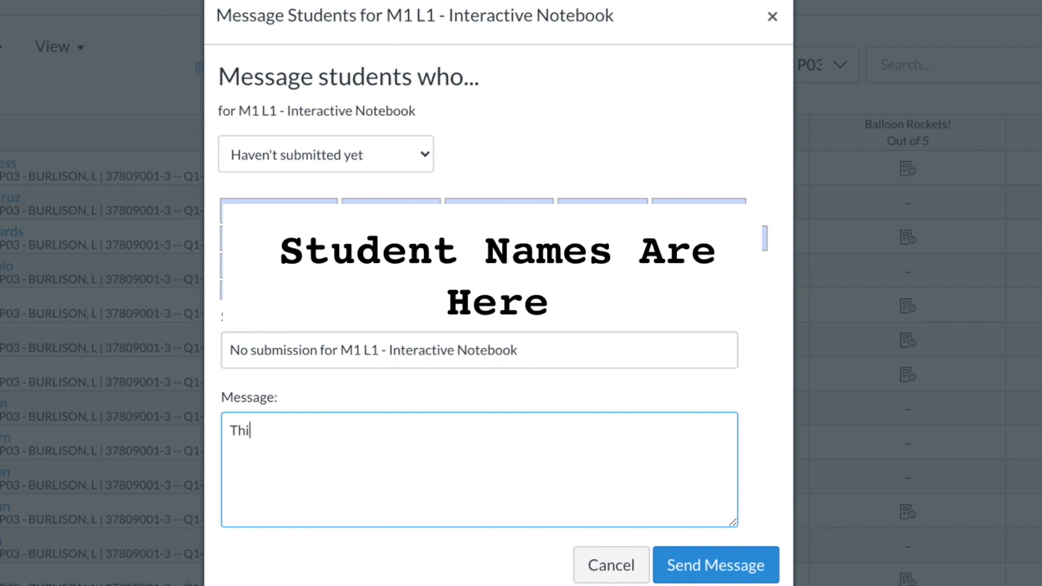
text(s is a notification )
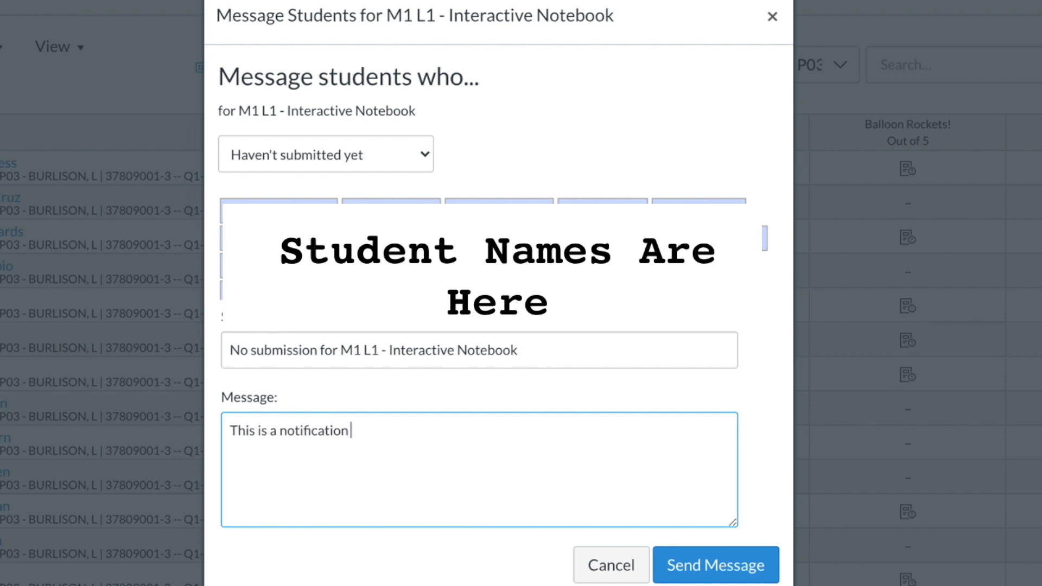
text(message to re)
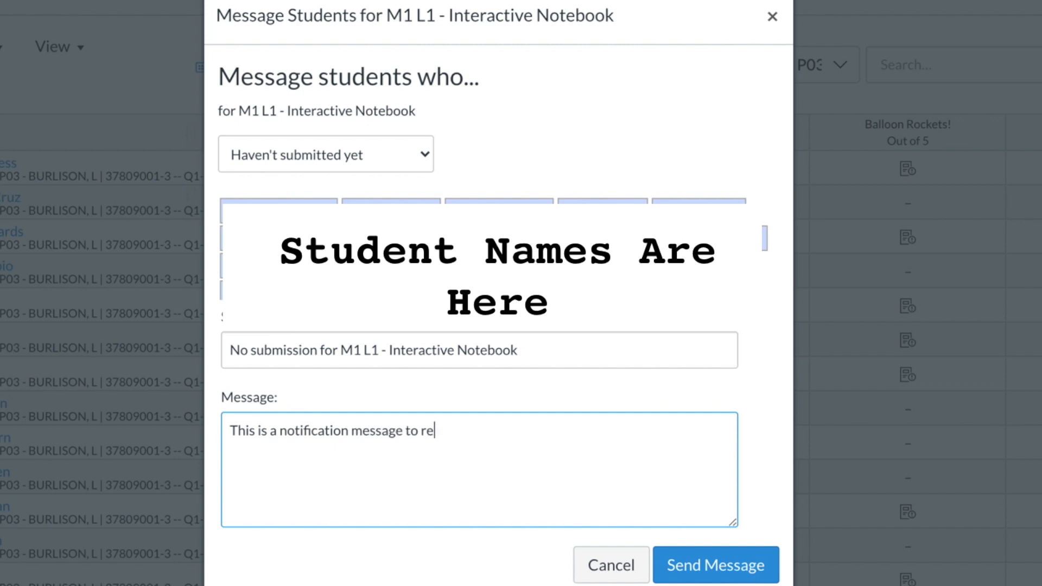
text(mind you that you)
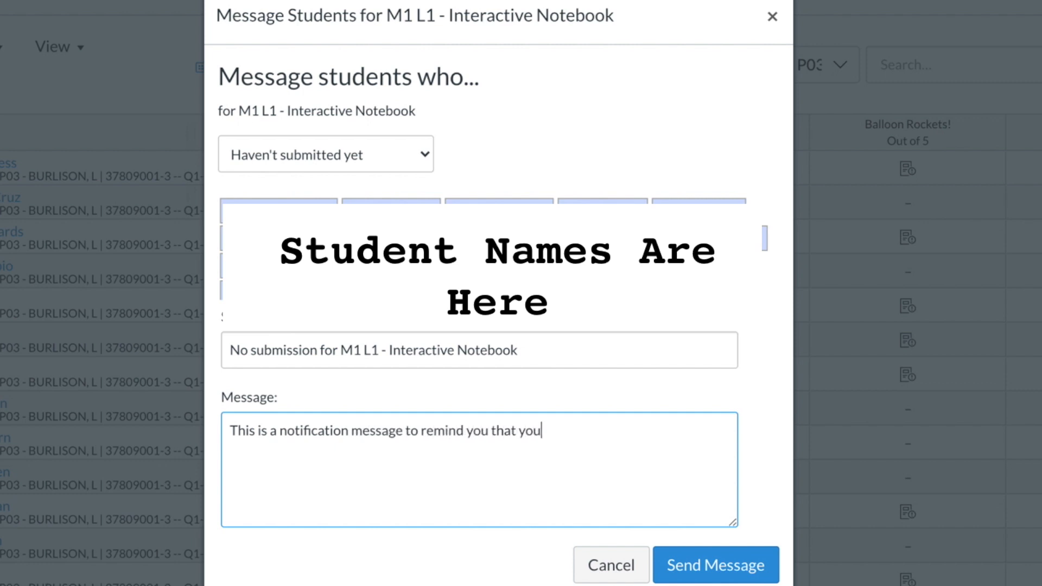
text( have not submitti)
text(ted )
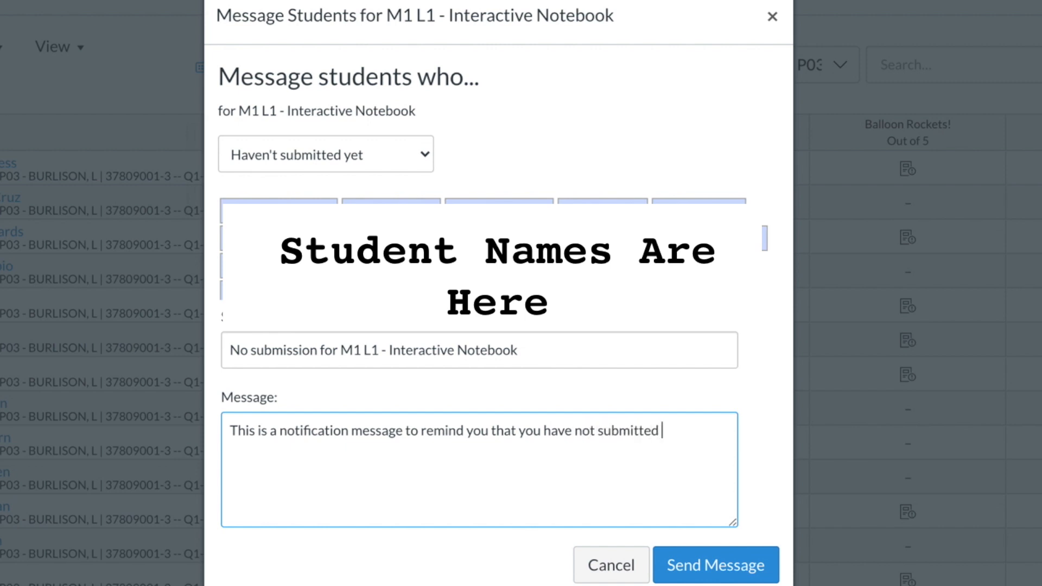
text(your assignment.)
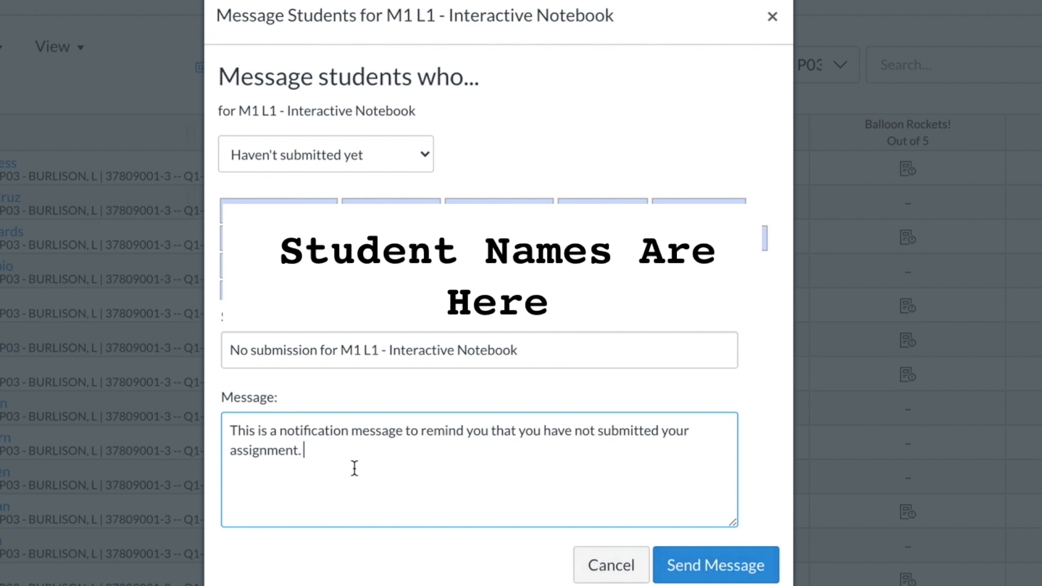
Step: Delete the drafted reminder text and close the student message for M1 L1 - Interactive Notebook without sending it
drag(310, 458, 221, 432)
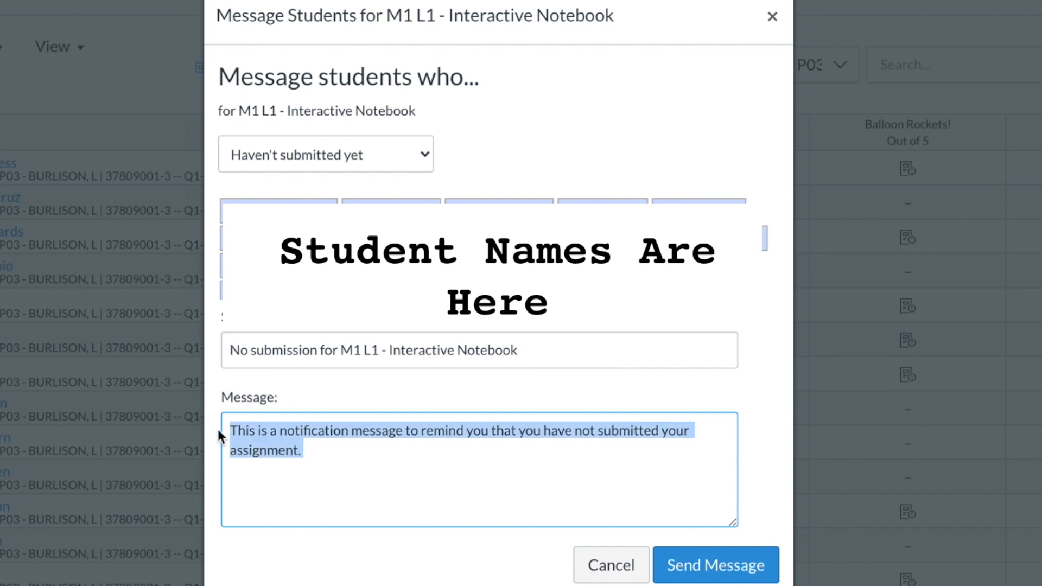
key(BackSpace)
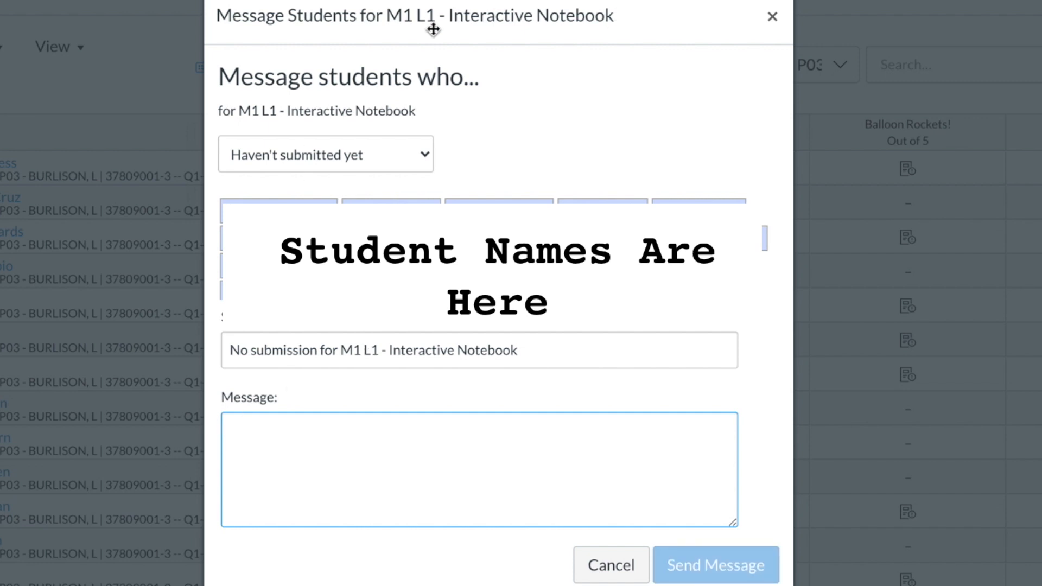
click(772, 16)
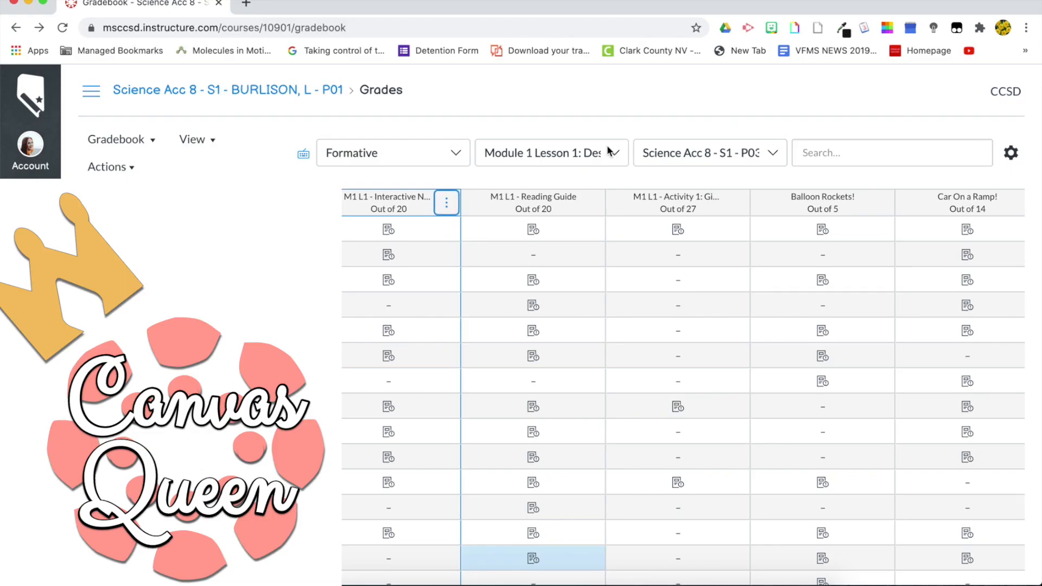
click(479, 128)
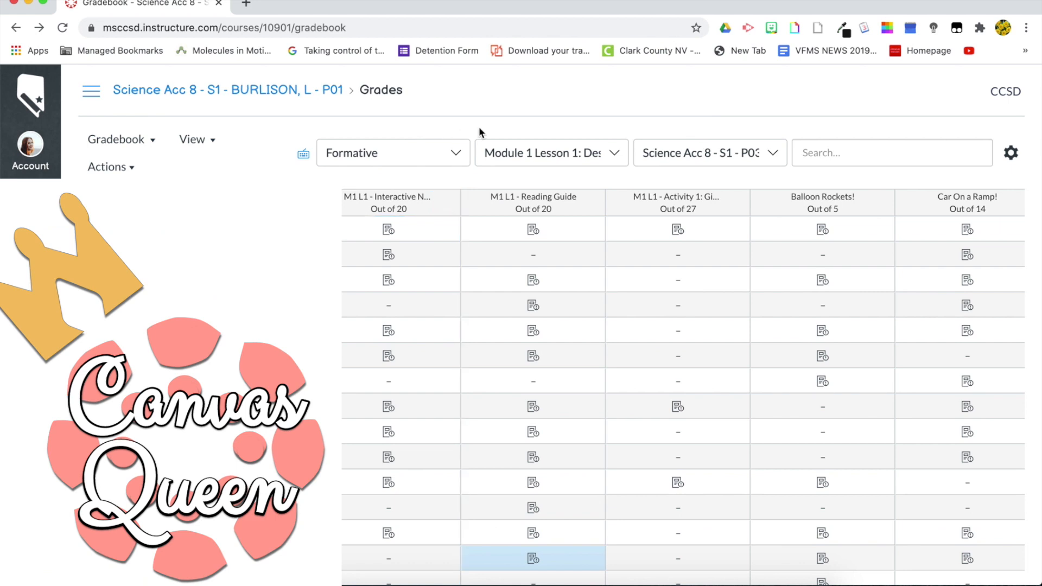
Step: Check the grade entry options and Grade Posting Policy for M1 L1 - Interactive Notebook, leaving the policy unsaved
click(448, 204)
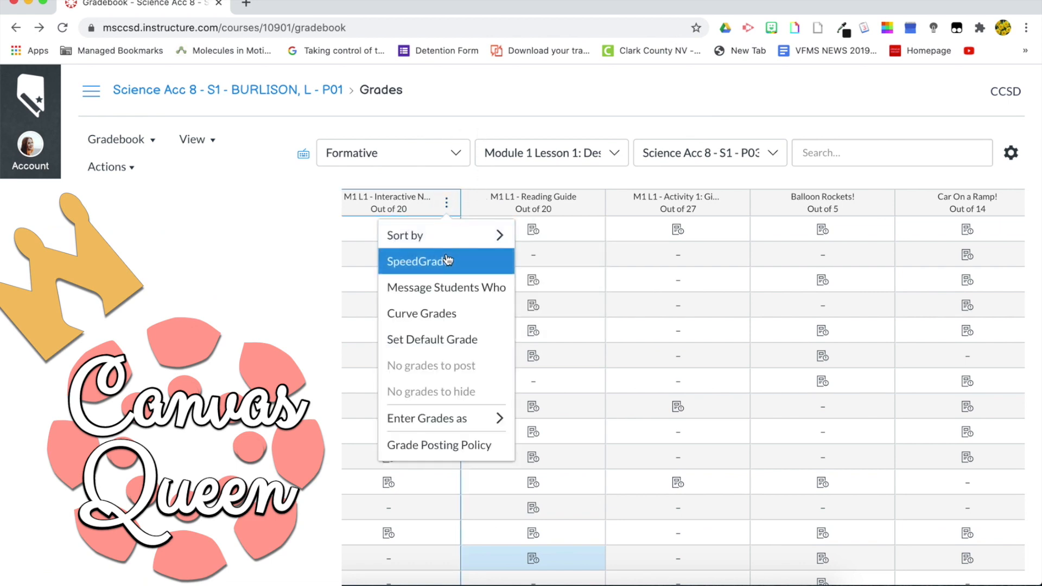
mouse_move(471, 426)
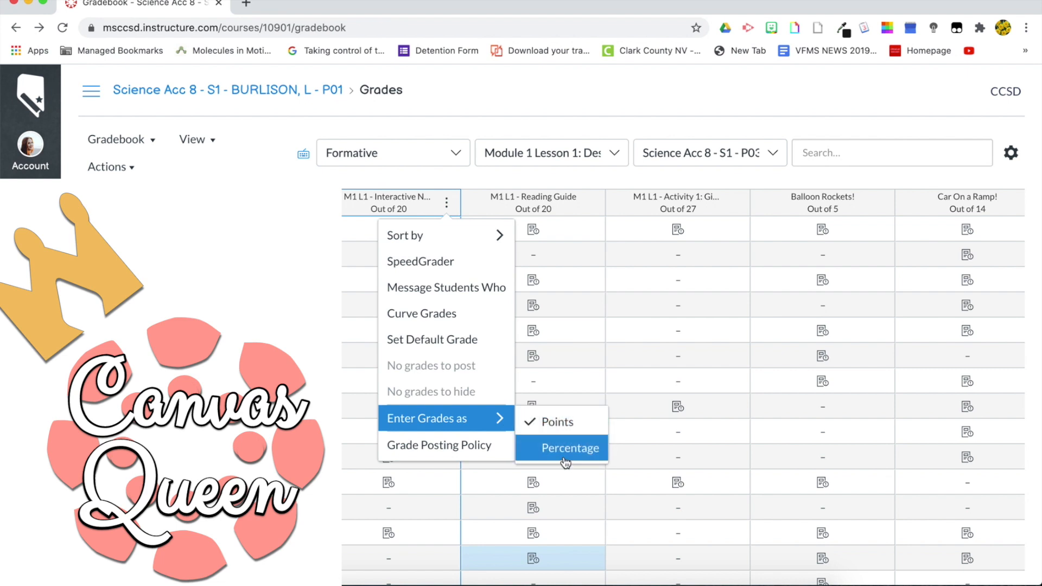
click(469, 448)
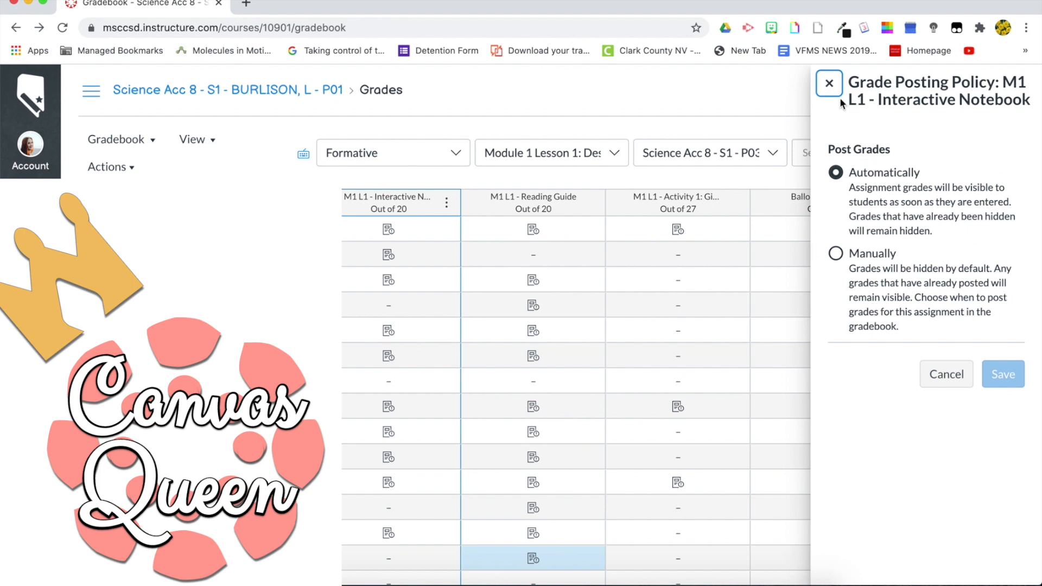
click(829, 83)
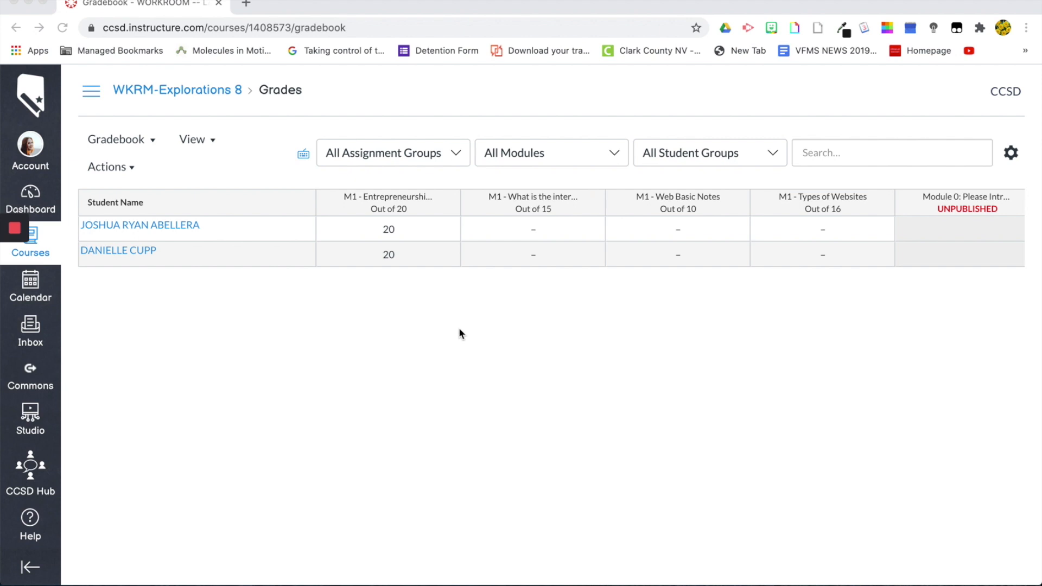
Step: Examine the assignment columns in the WKRM-Explorations 8 gradebook for published and unpublished assignments
scroll(458, 327, right, 2)
scroll(477, 323, left, 2)
scroll(847, 264, right, 1)
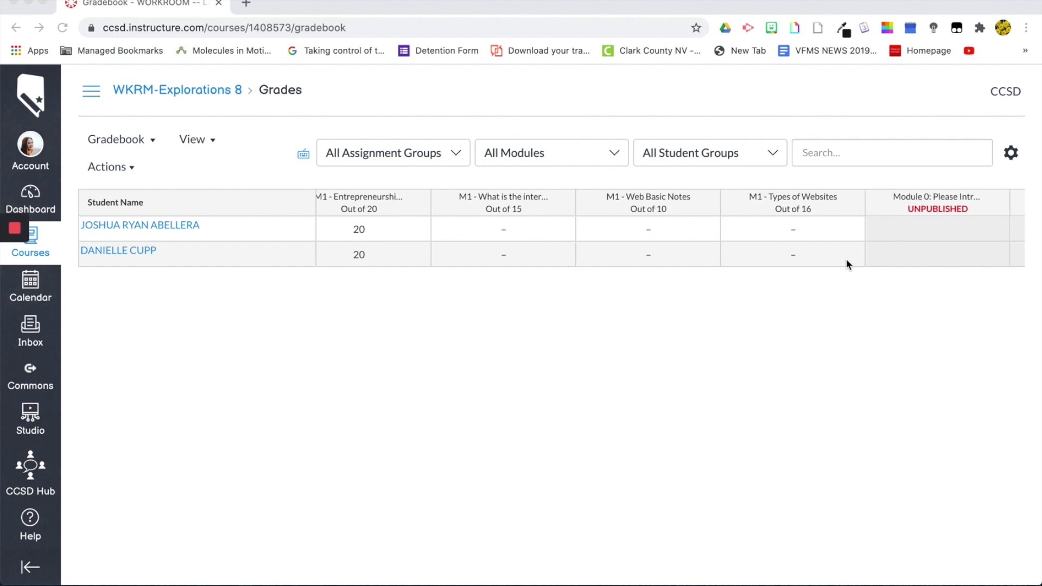
scroll(969, 233, right, 2)
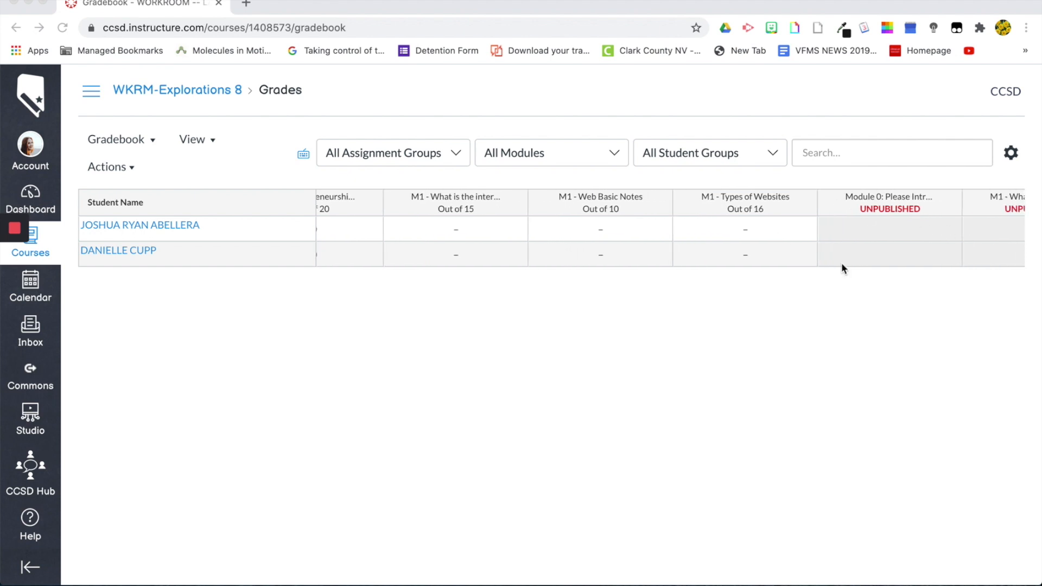
scroll(902, 272, right, 9)
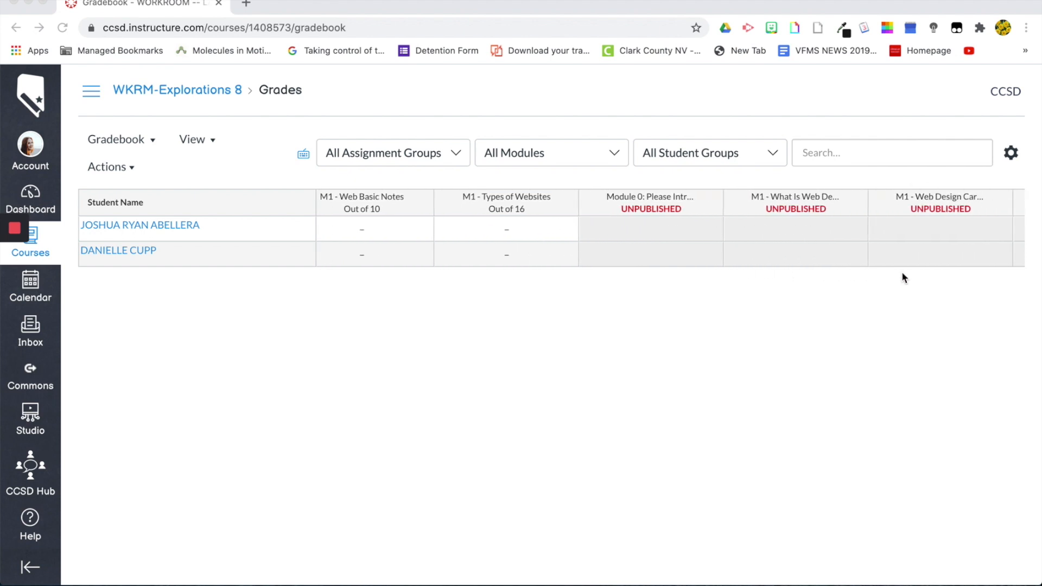
scroll(902, 273, right, 7)
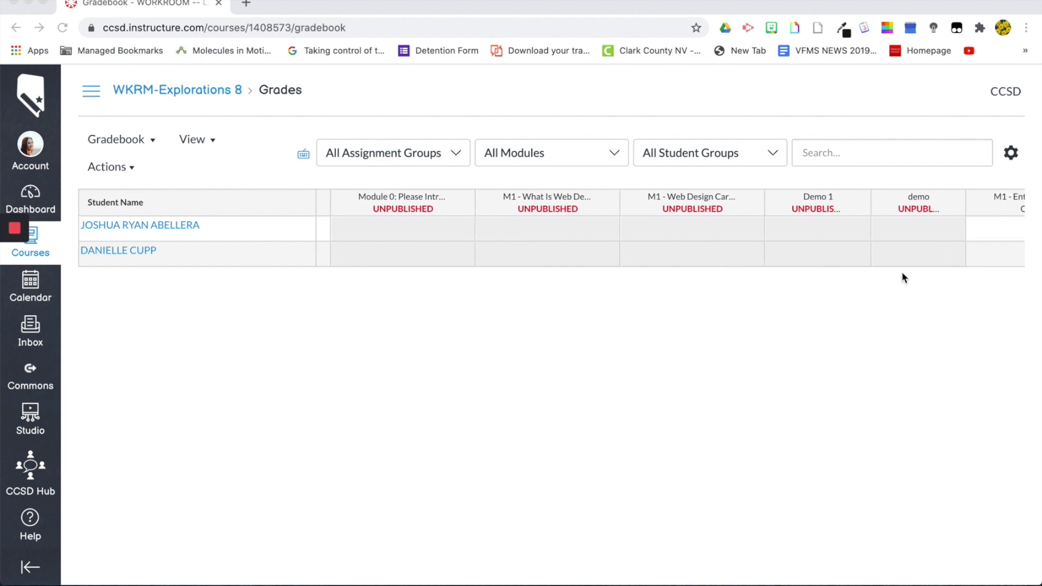
scroll(902, 274, right, 6)
scroll(902, 277, right, 15)
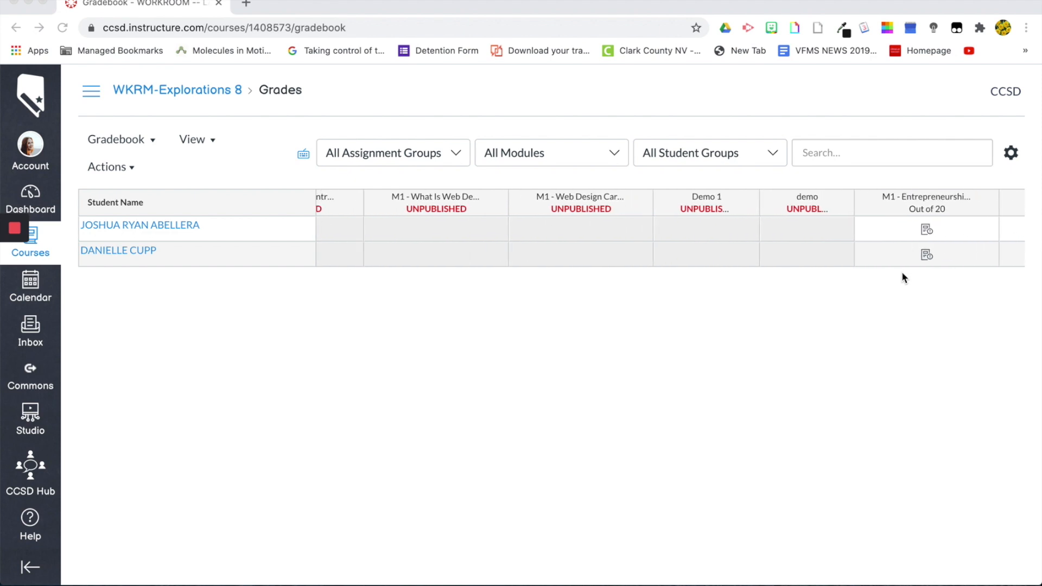
Step: Hide the unpublished assignments from the WKRM-Explorations 8 gradebook and check the remaining columns
click(209, 141)
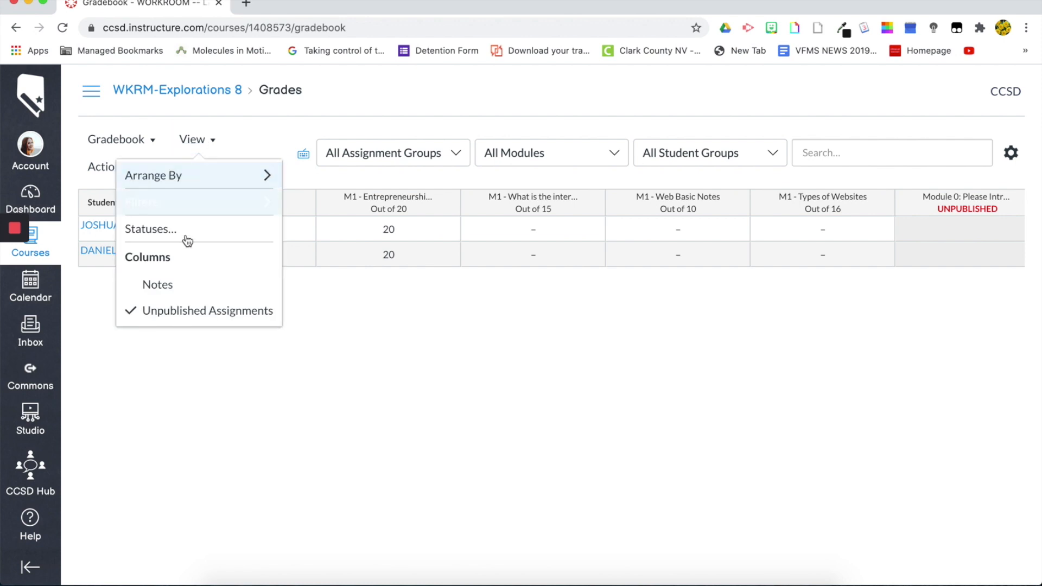
click(133, 313)
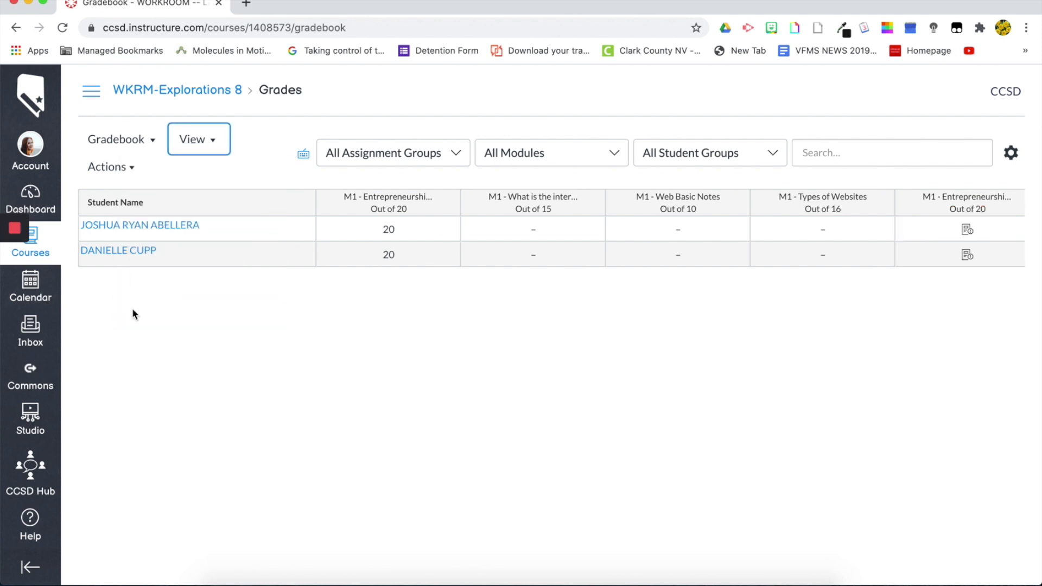
scroll(738, 285, right, 7)
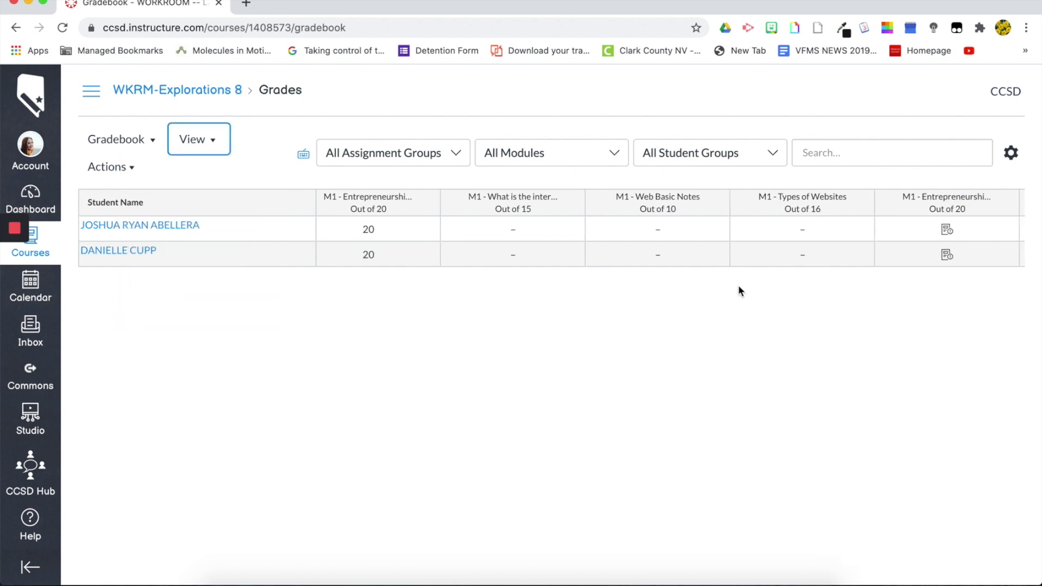
scroll(737, 285, left, 10)
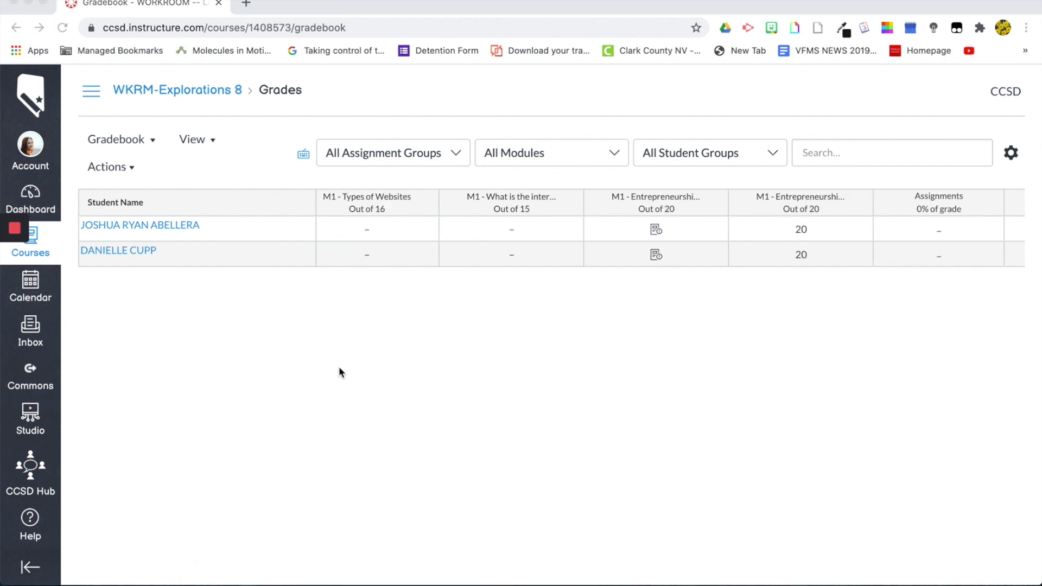
Step: Show the Notes column and save the note "Make sure you don't forget to complete all your work" for the first student
click(211, 141)
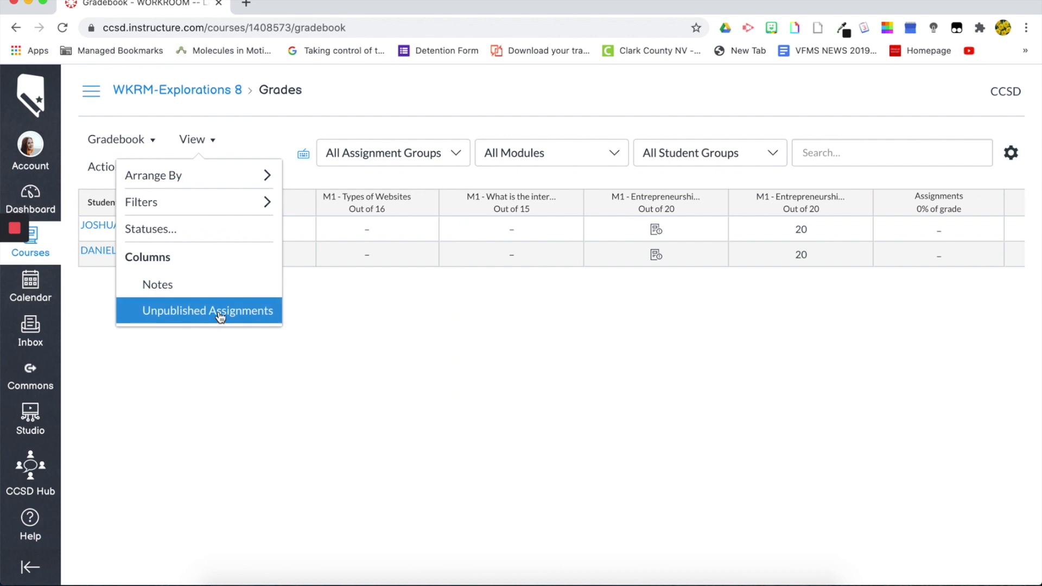
click(132, 291)
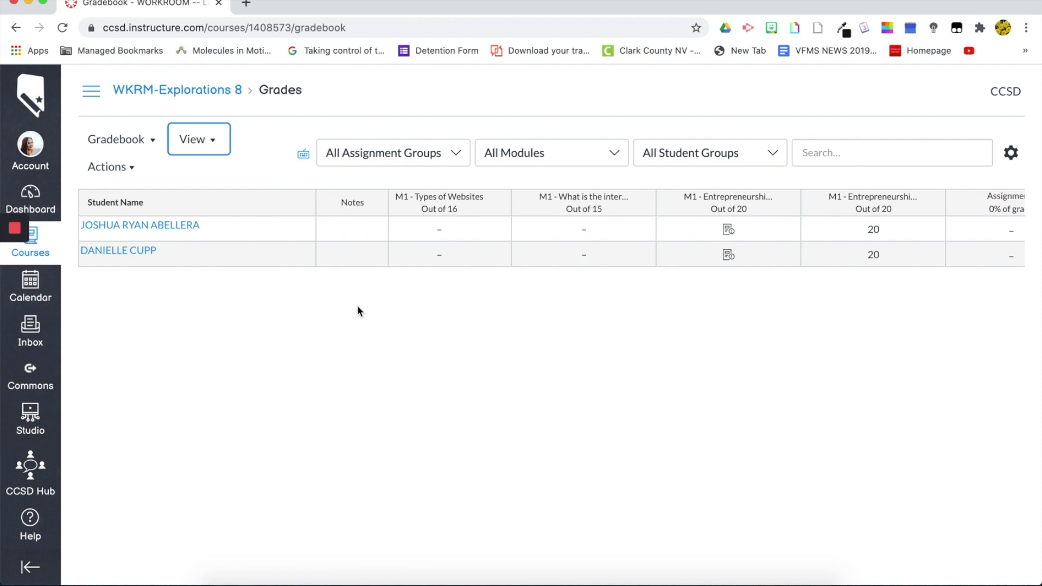
click(355, 232)
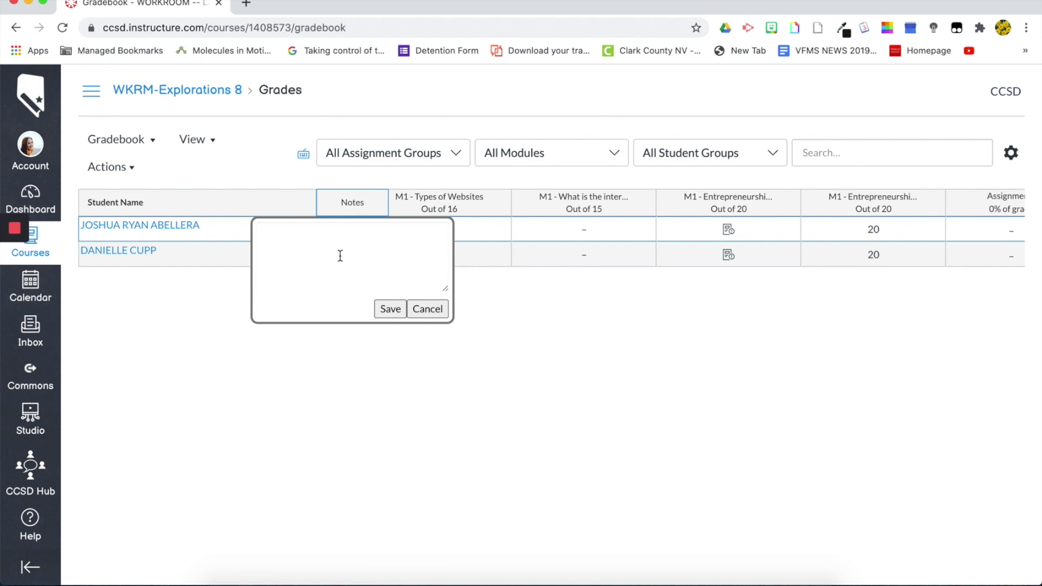
text(Make sure you )
text(dont for)
key(BackSpace)
key(BackSpace)
key(BackSpace)
key(BackSpace)
key(BackSpace)
text('t forget to complete all your work)
click(390, 309)
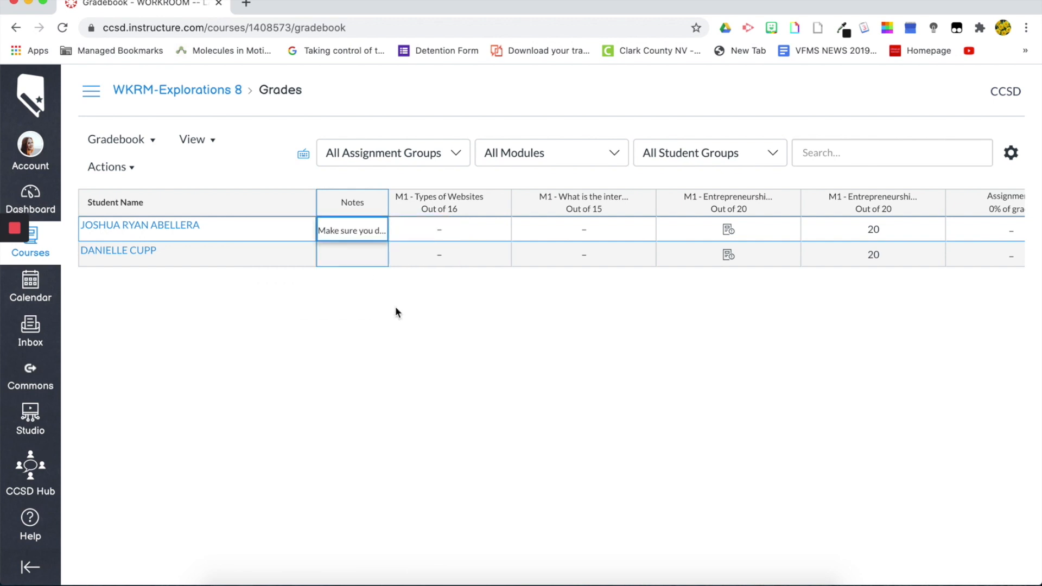
click(633, 317)
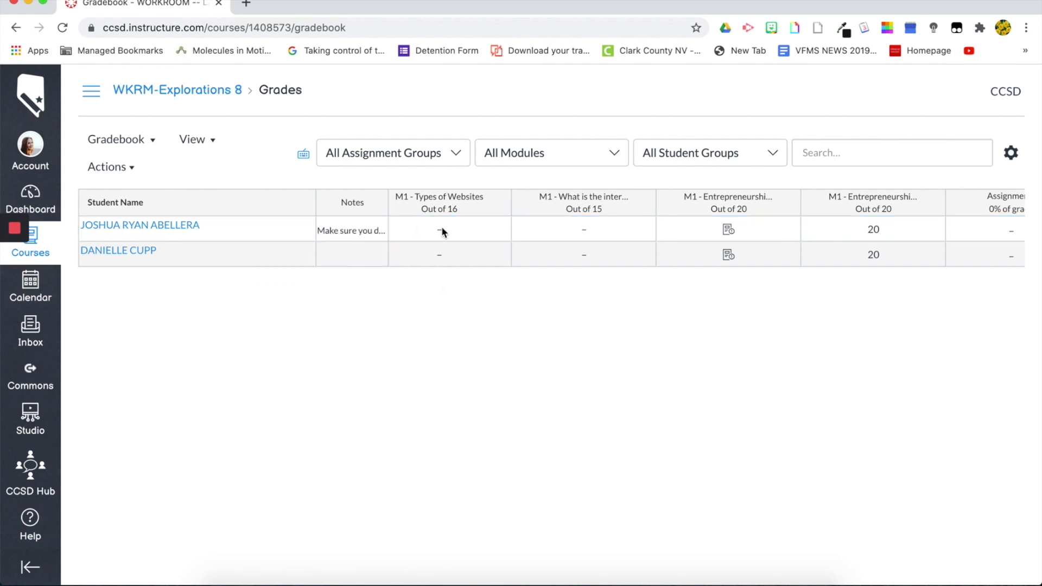
Step: Review the assignment, group and total columns alongside the Notes column
scroll(395, 238, right, 1)
scroll(394, 237, left, 2)
scroll(394, 231, left, 1)
scroll(465, 248, right, 4)
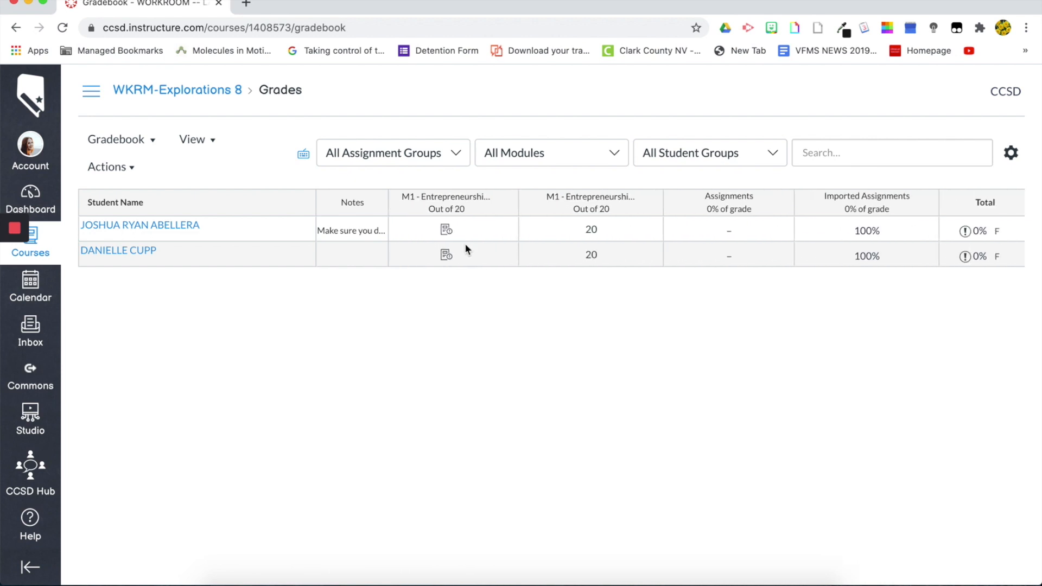
scroll(465, 250, left, 3)
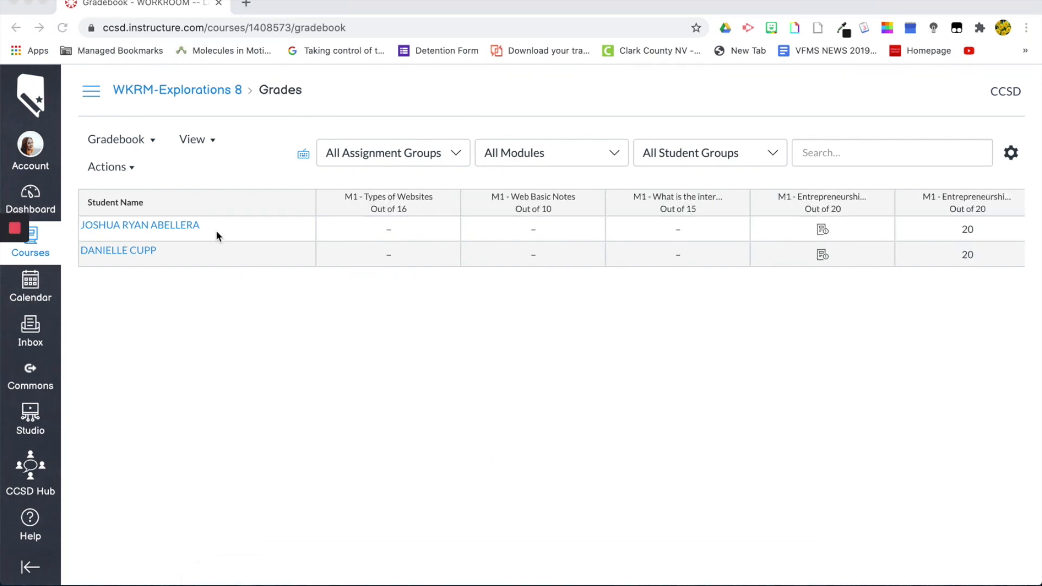
Step: Open the Gradebook History and set its student filter to the second student in the class by name
click(153, 140)
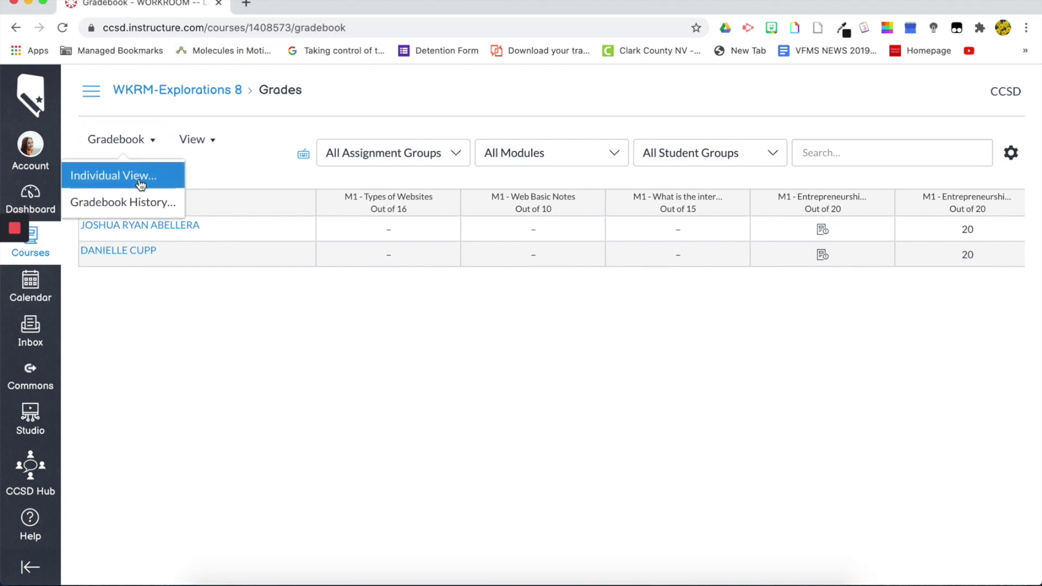
click(167, 204)
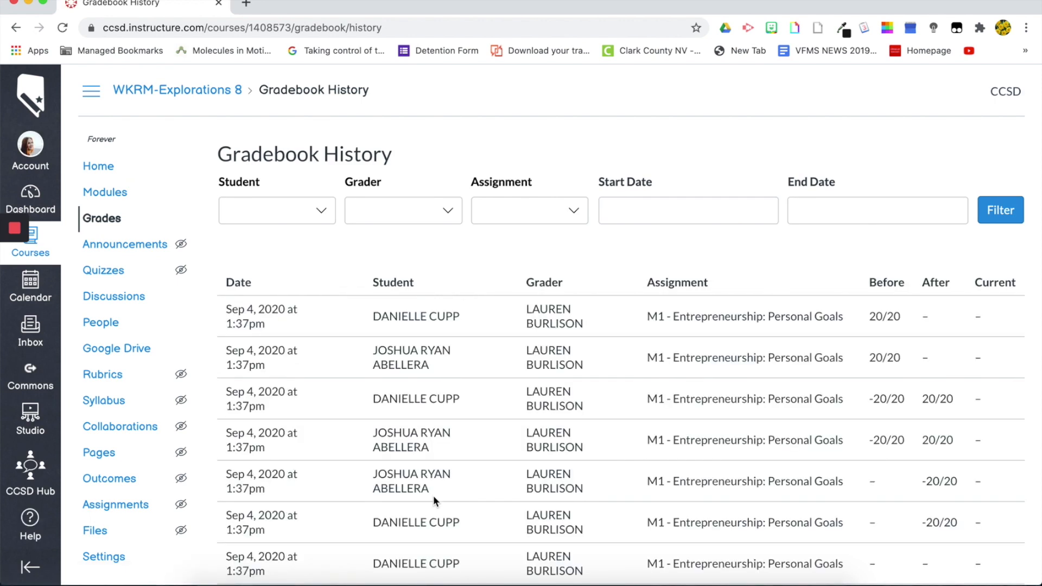
click(320, 216)
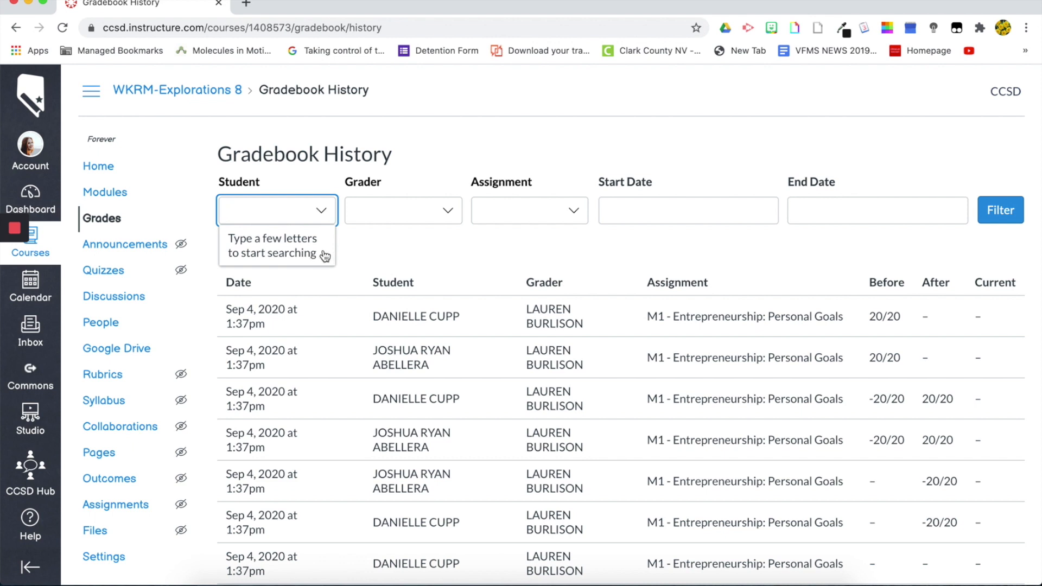
text(dan)
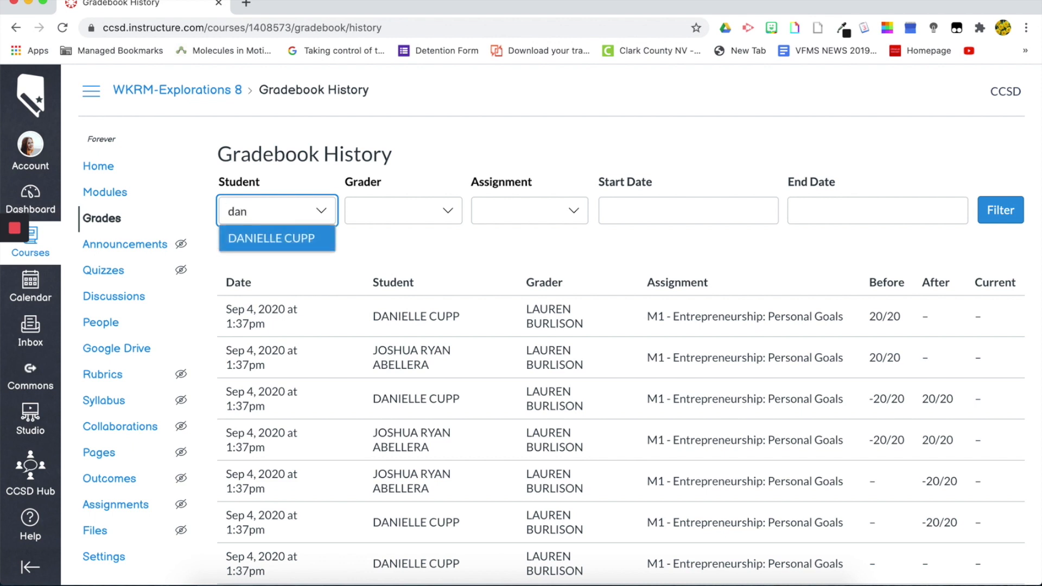
click(286, 233)
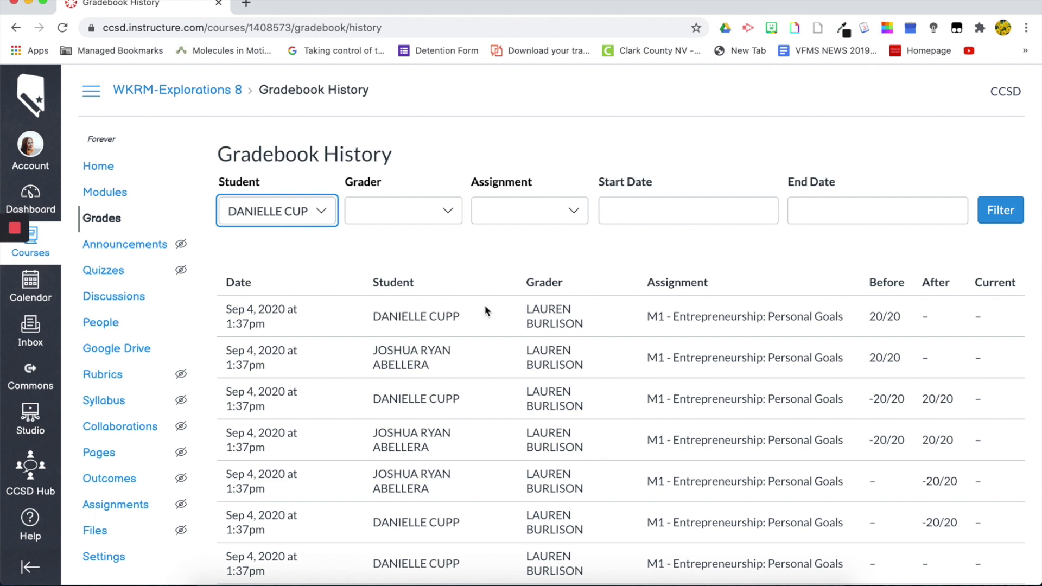
Step: Filter the history by the teacher's name as grader and by the assignment M1 - Entrepreneurship: Personal Goals 1
click(379, 202)
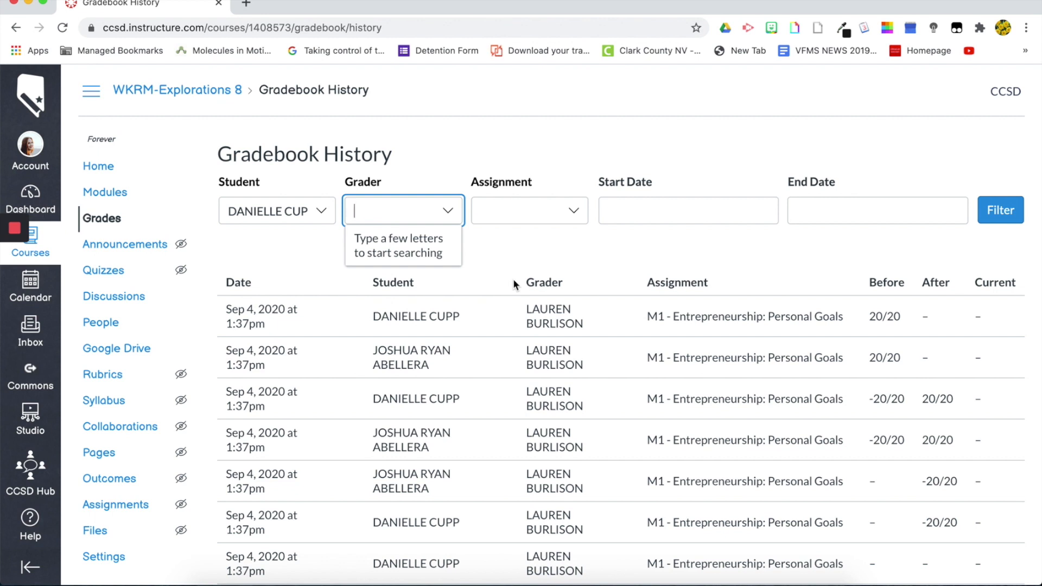
text(lauren)
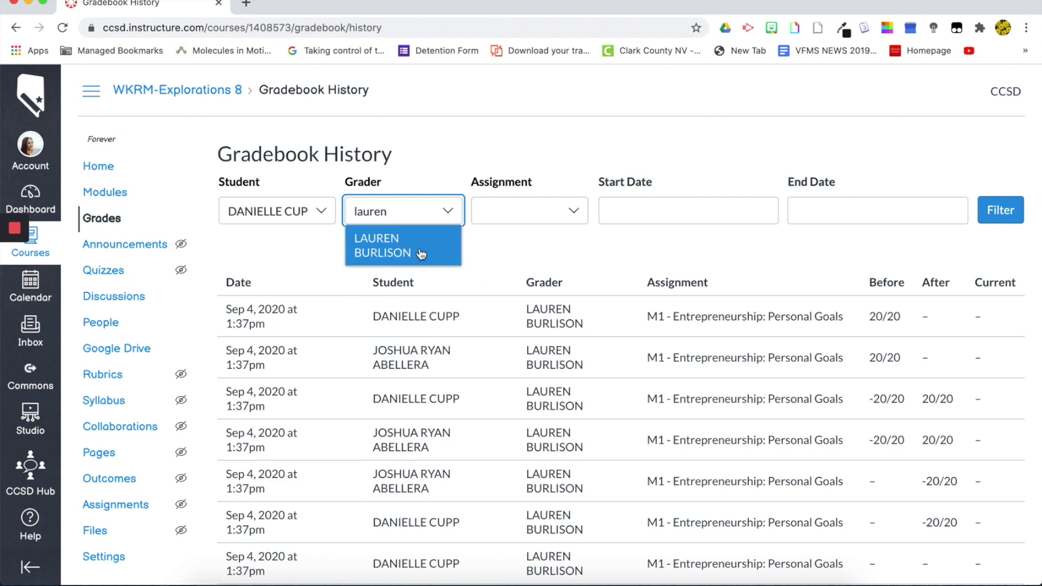
click(421, 253)
click(513, 218)
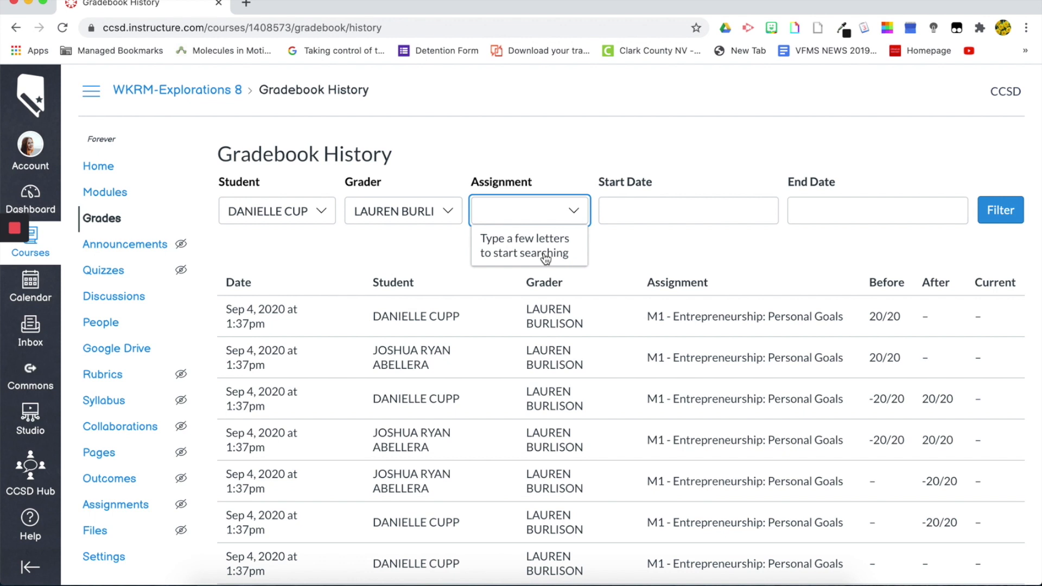
text(M1 - Entreprene)
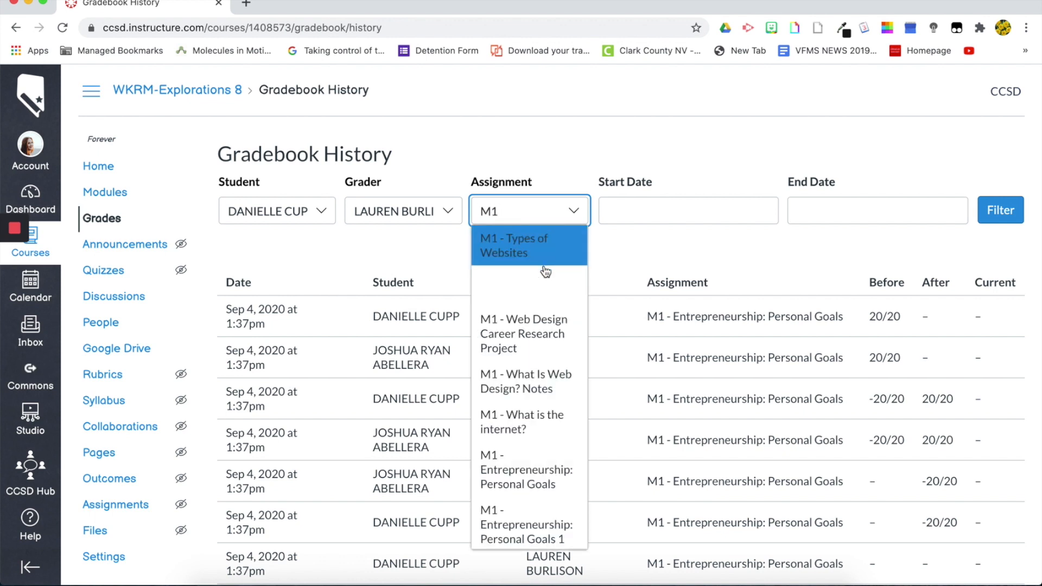
click(527, 536)
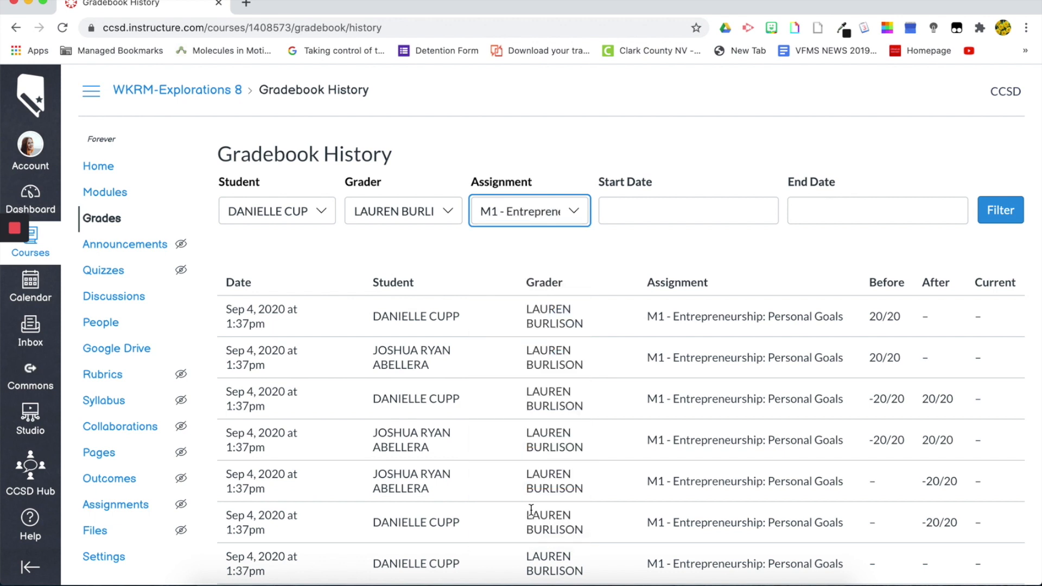
click(1000, 210)
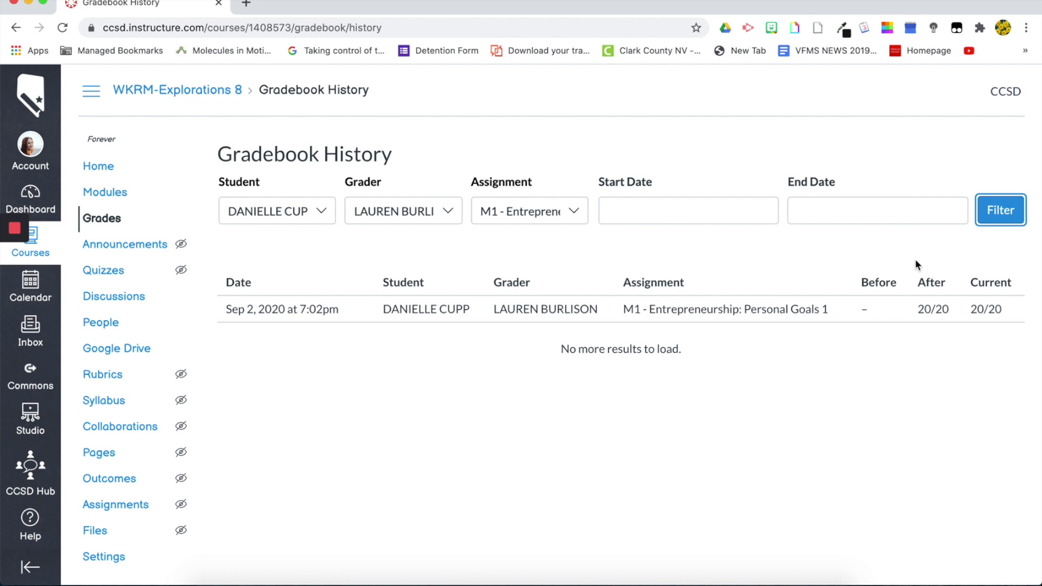
Step: Clear the assignment filter in the Gradebook History and reapply the filter with the student and grader kept
click(563, 215)
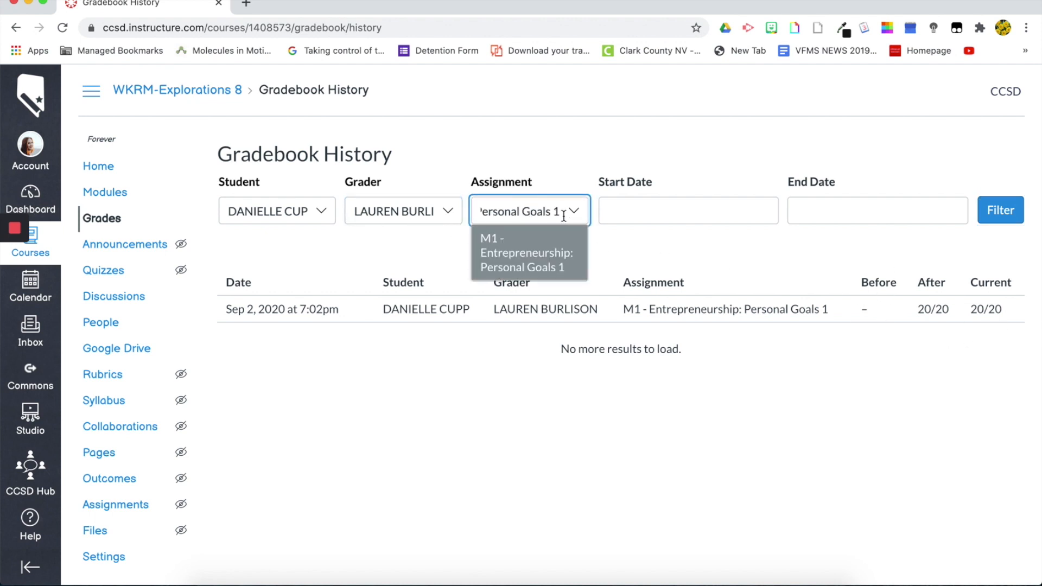
click(501, 215)
key(BackSpace)
key(BackSpace)
key(BackSpace)
key(BackSpace)
key(BackSpace)
key(BackSpace)
key(BackSpace)
key(BackSpace)
key(BackSpace)
key(BackSpace)
key(BackSpace)
key(BackSpace)
key(BackSpace)
key(BackSpace)
key(BackSpace)
key(BackSpace)
key(BackSpace)
key(BackSpace)
key(BackSpace)
key(BackSpace)
key(BackSpace)
key(BackSpace)
key(BackSpace)
key(BackSpace)
key(BackSpace)
key(BackSpace)
key(BackSpace)
key(BackSpace)
key(BackSpace)
key(BackSpace)
key(BackSpace)
key(BackSpace)
key(BackSpace)
key(BackSpace)
key(BackSpace)
key(BackSpace)
key(BackSpace)
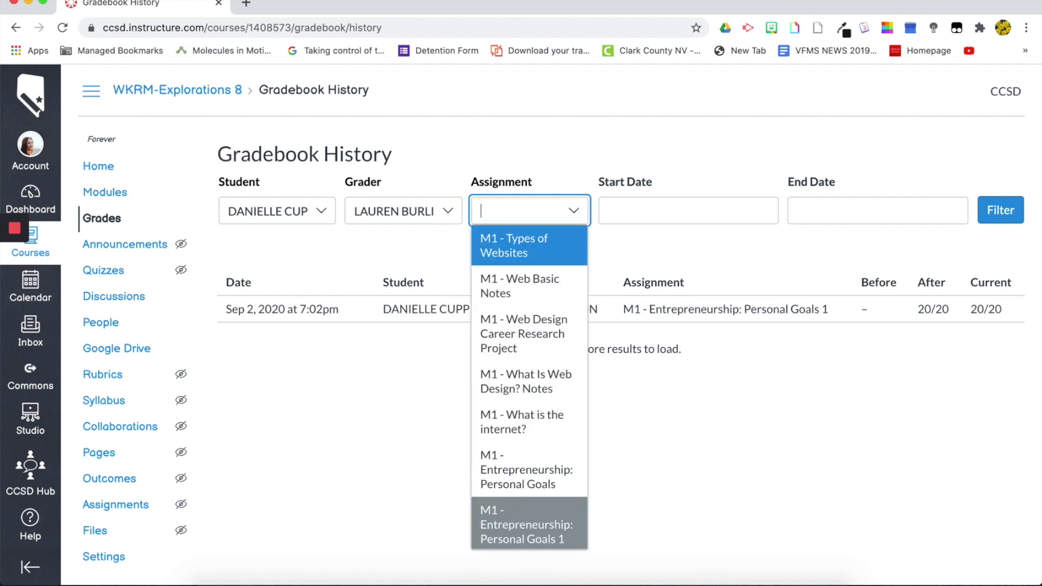
click(1003, 214)
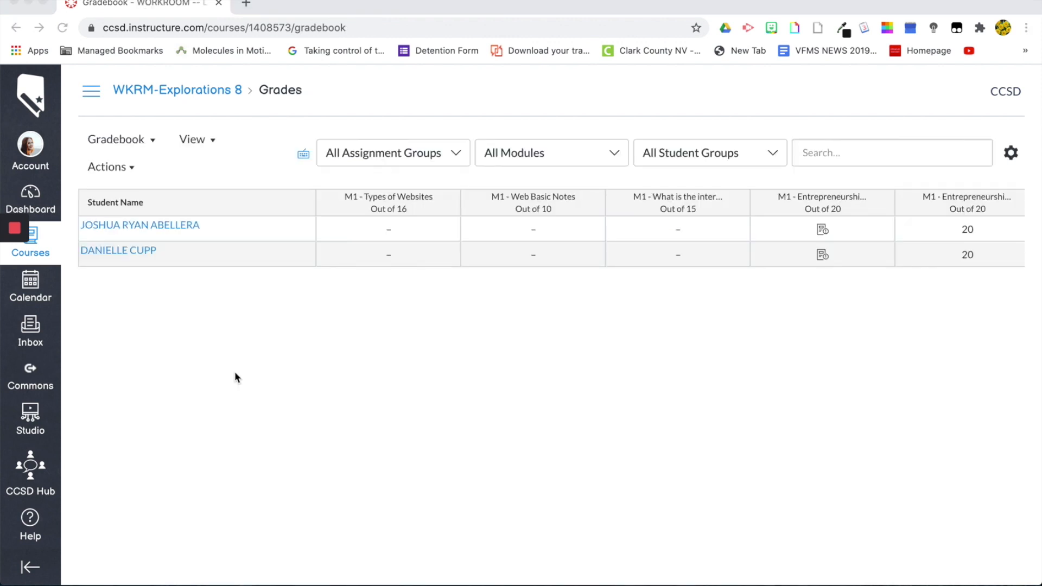
click(129, 167)
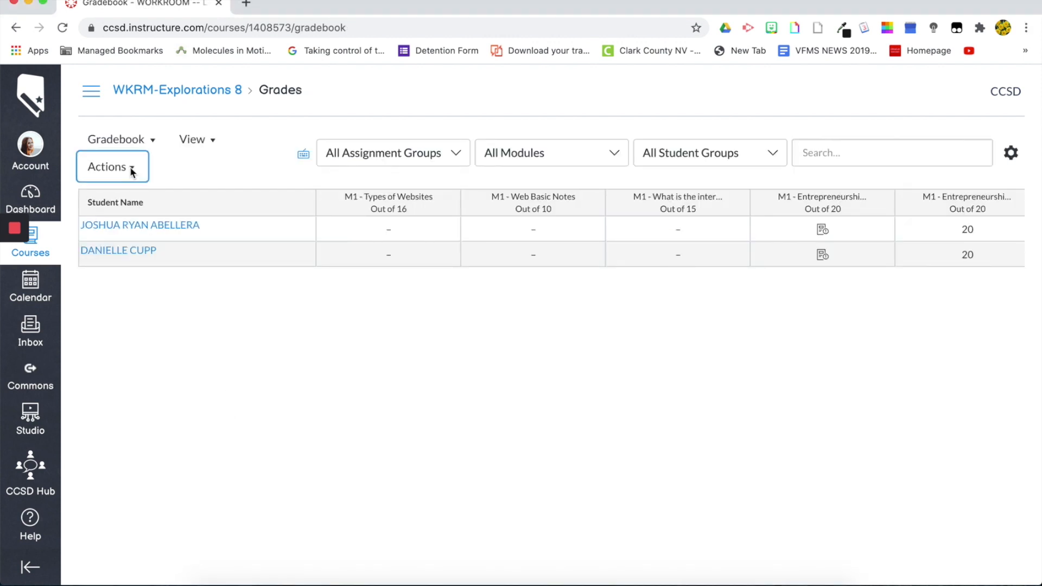
click(135, 172)
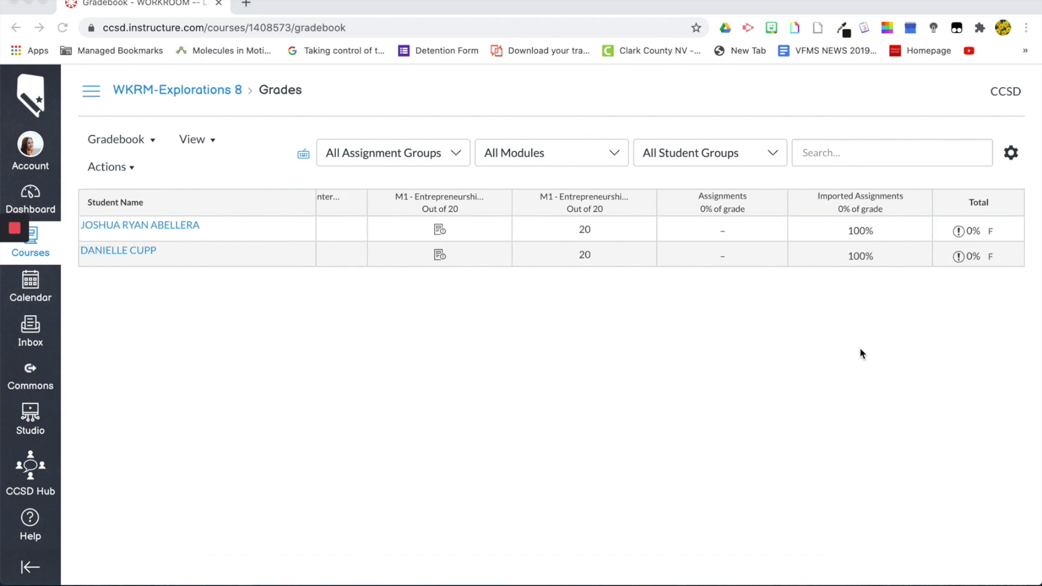
Step: Open the gradebook settings and review the grade posting policy and late policy options
click(1011, 154)
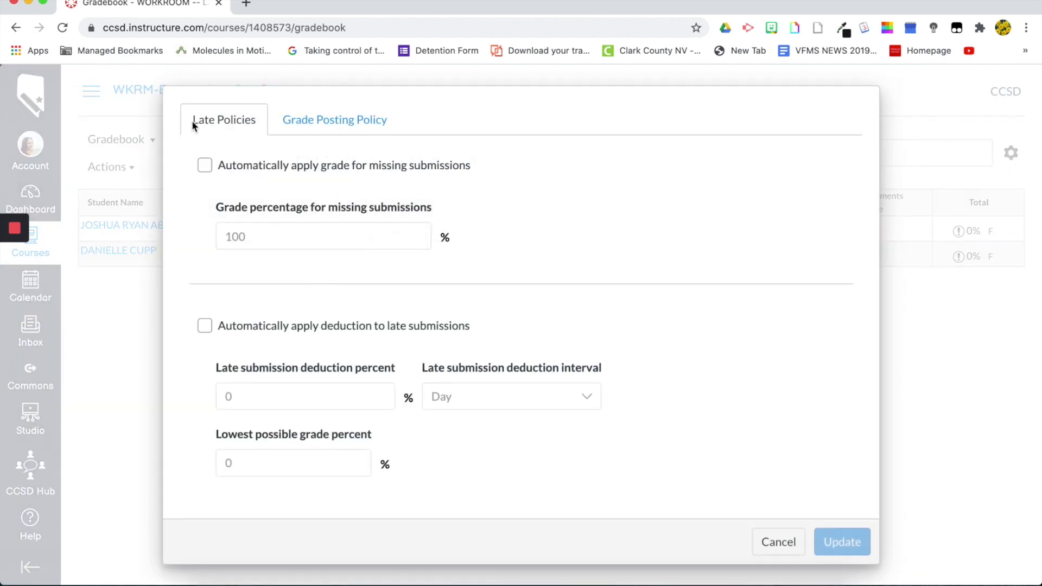
click(318, 130)
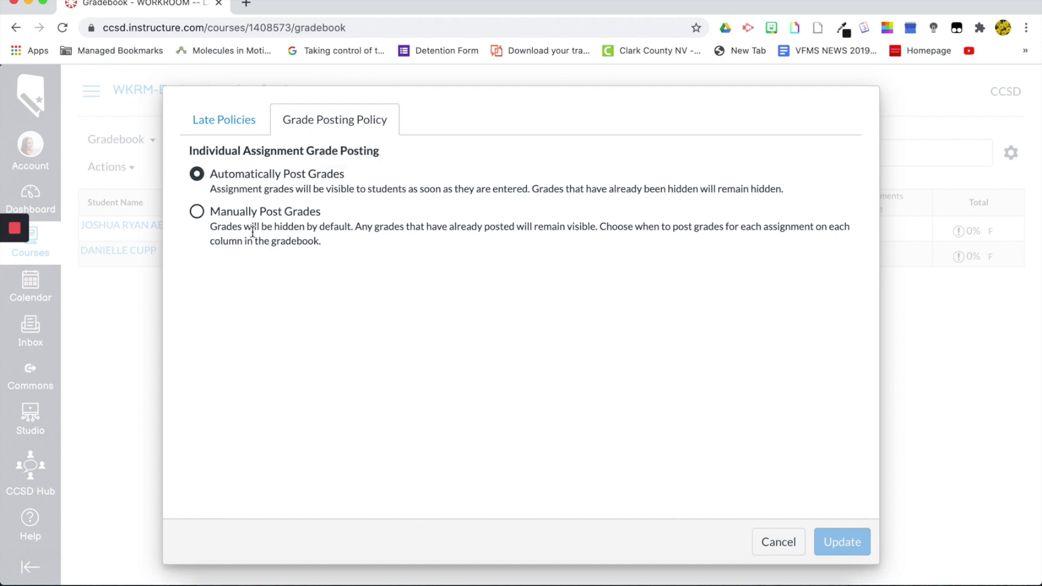
click(235, 117)
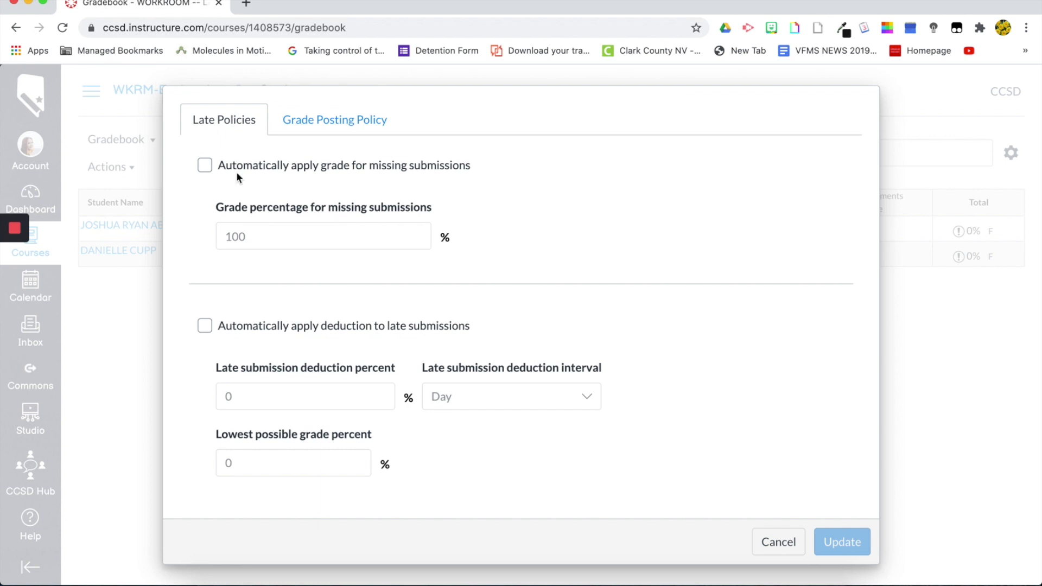
Step: Enable automatic grades for missing submissions and set their grade percentage to 50
click(220, 166)
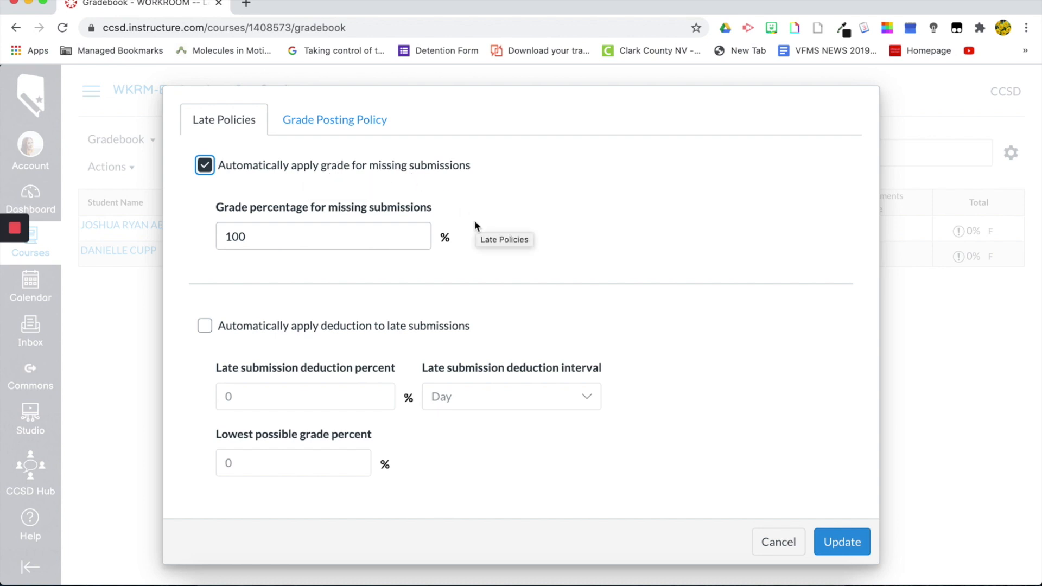
click(368, 238)
key(BackSpace)
key(BackSpace)
key(BackSpace)
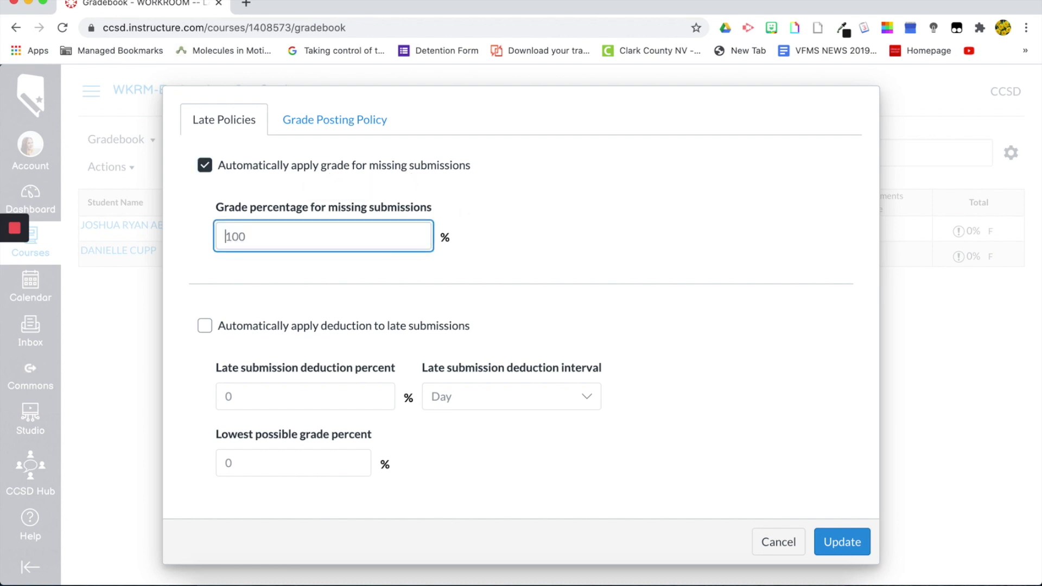
text(50)
click(633, 255)
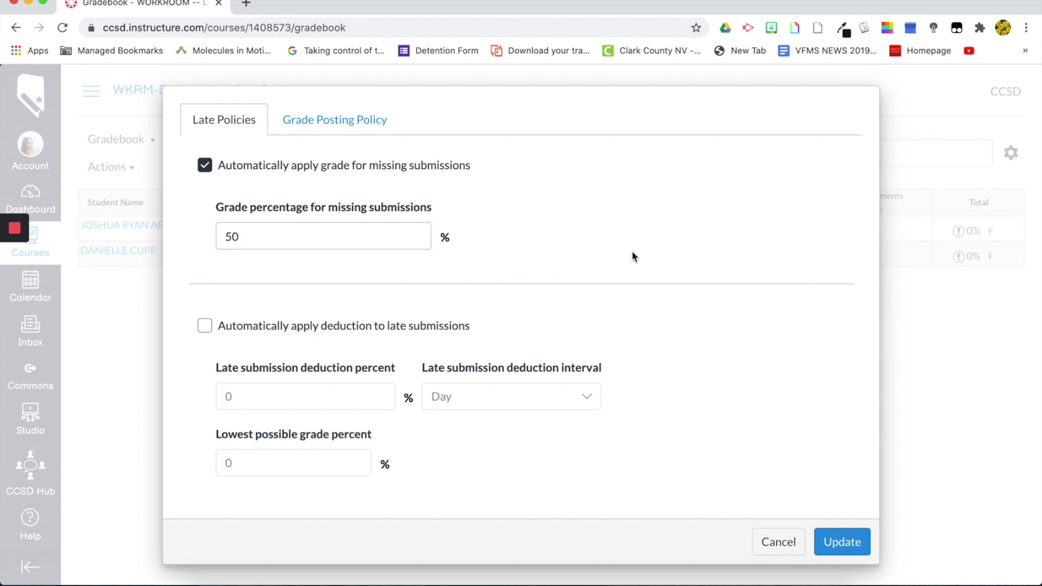
Step: Change the missing submission percentage to 0, clear it, and turn off automatic grading of missing submissions
click(298, 242)
key(BackSpace)
key(BackSpace)
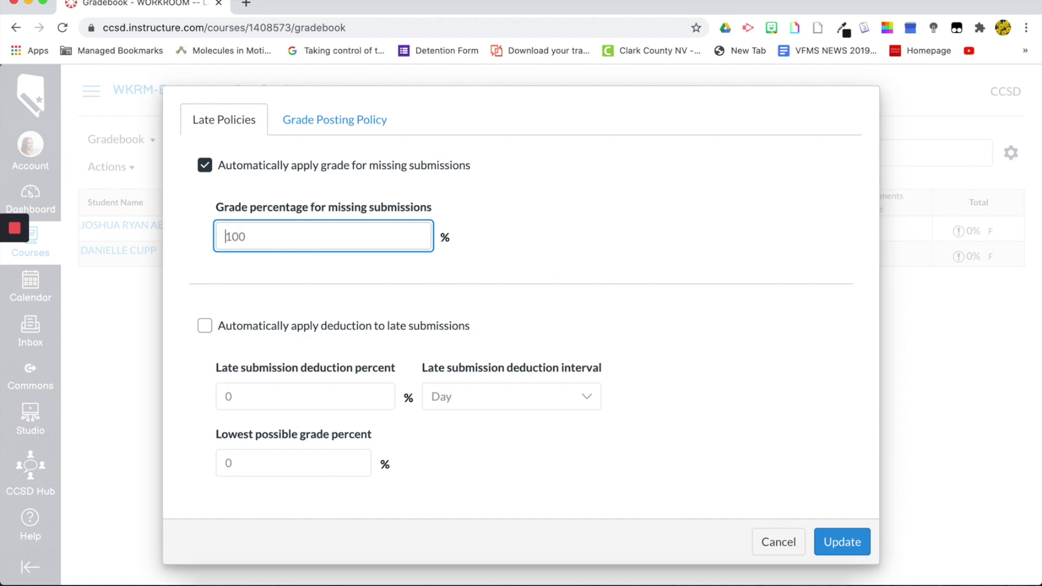
text(0)
click(567, 239)
click(301, 243)
key(BackSpace)
click(204, 161)
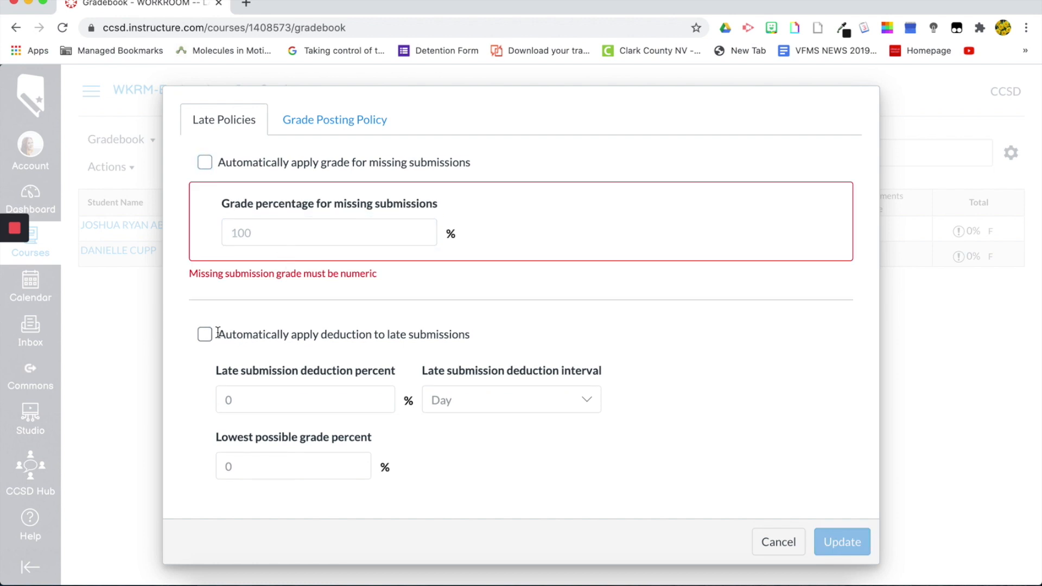
Step: Enable automatic deductions for late submissions at 5 percent with a deduction interval of Day
click(263, 335)
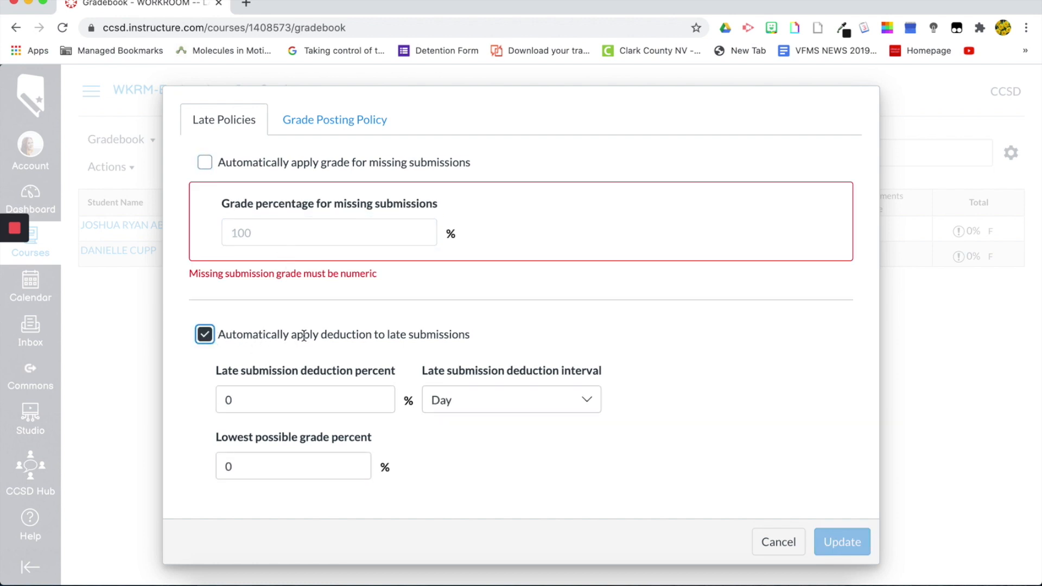
click(327, 398)
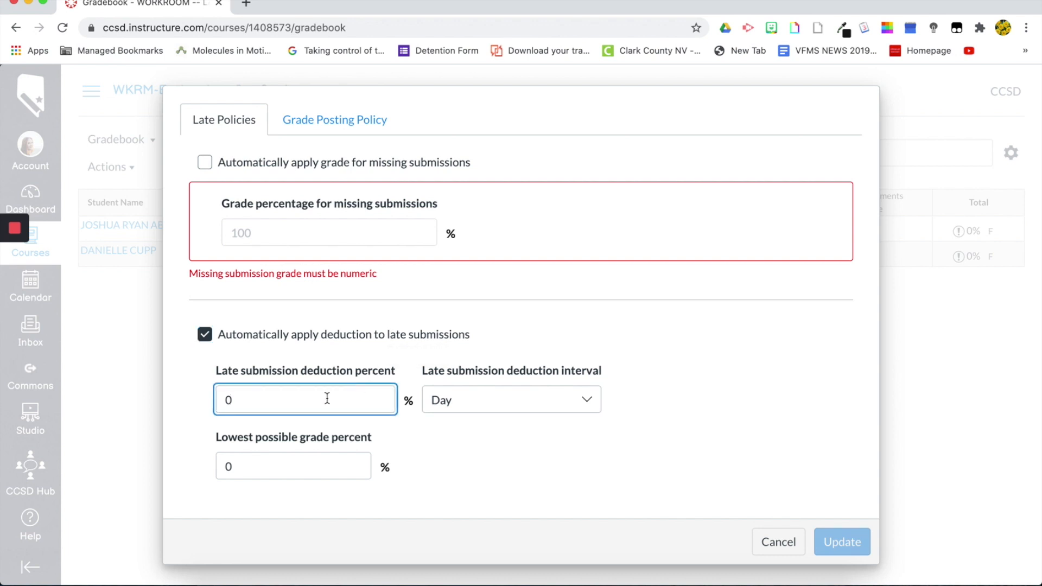
key(BackSpace)
text(5)
click(531, 402)
click(524, 426)
click(500, 408)
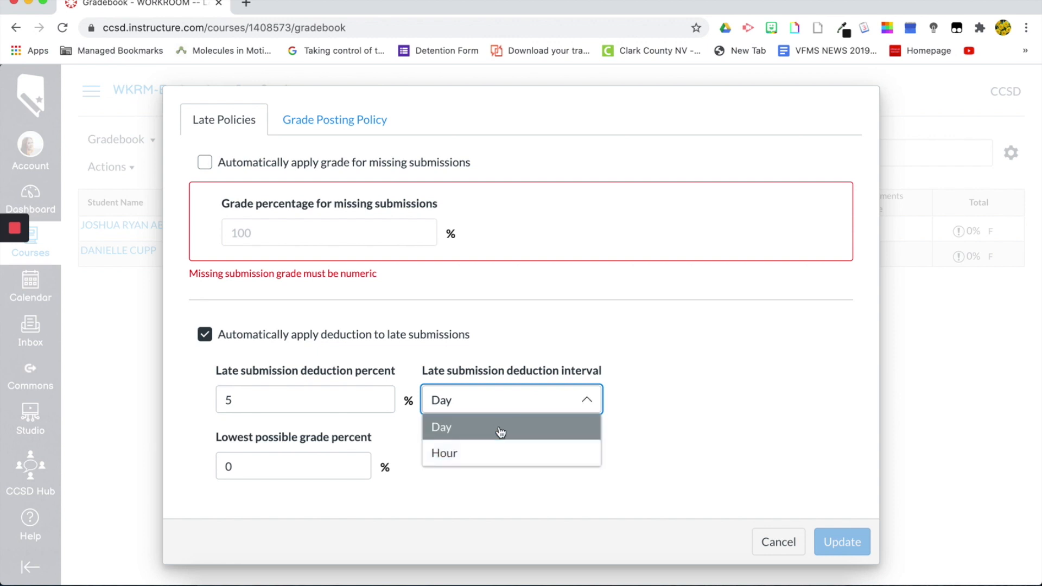
click(690, 418)
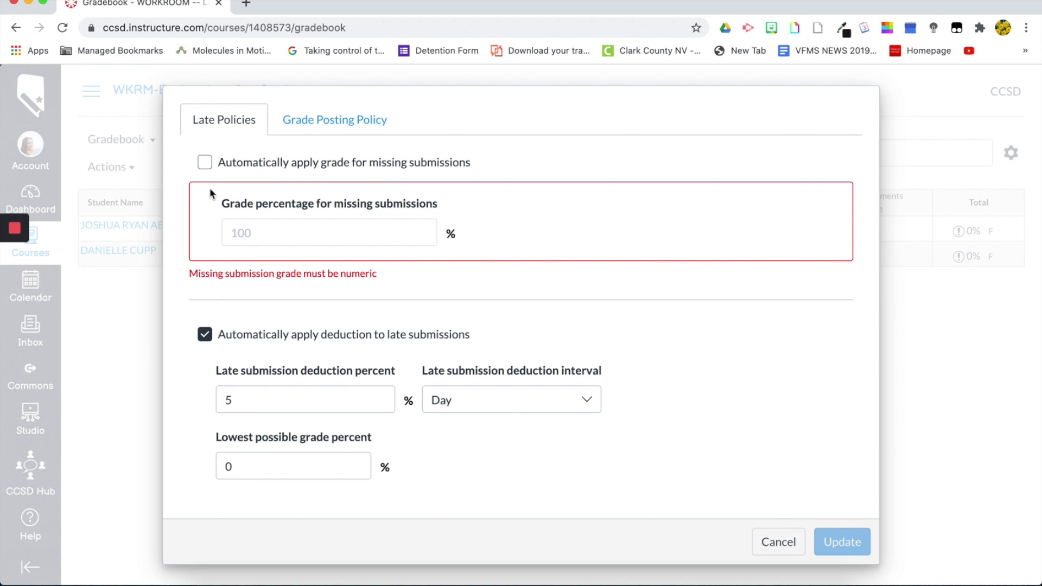
Step: Turn automatic grading of missing submissions back on and set the lowest possible grade for late work to 50 percent
click(206, 164)
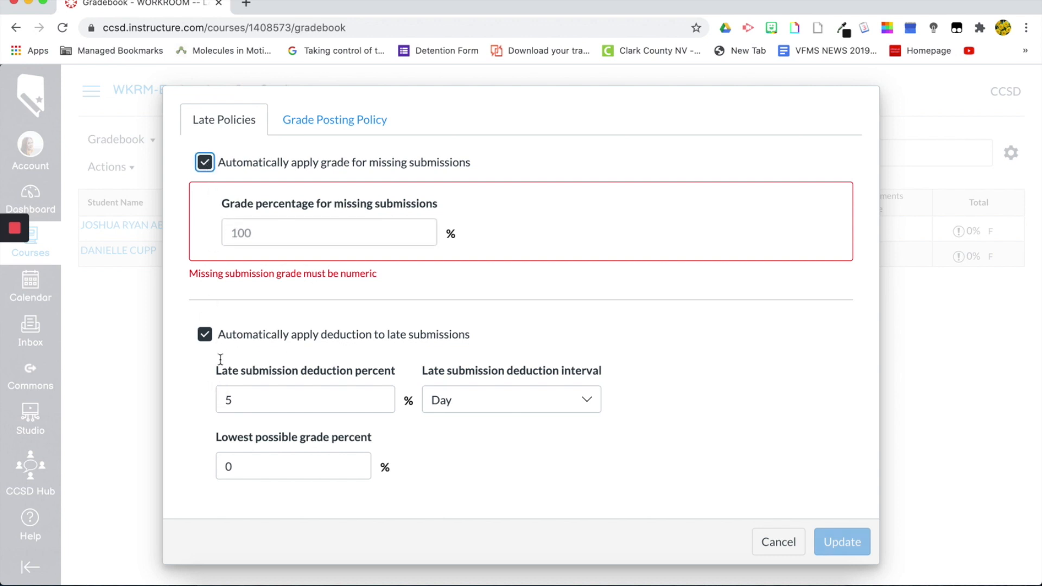
click(267, 463)
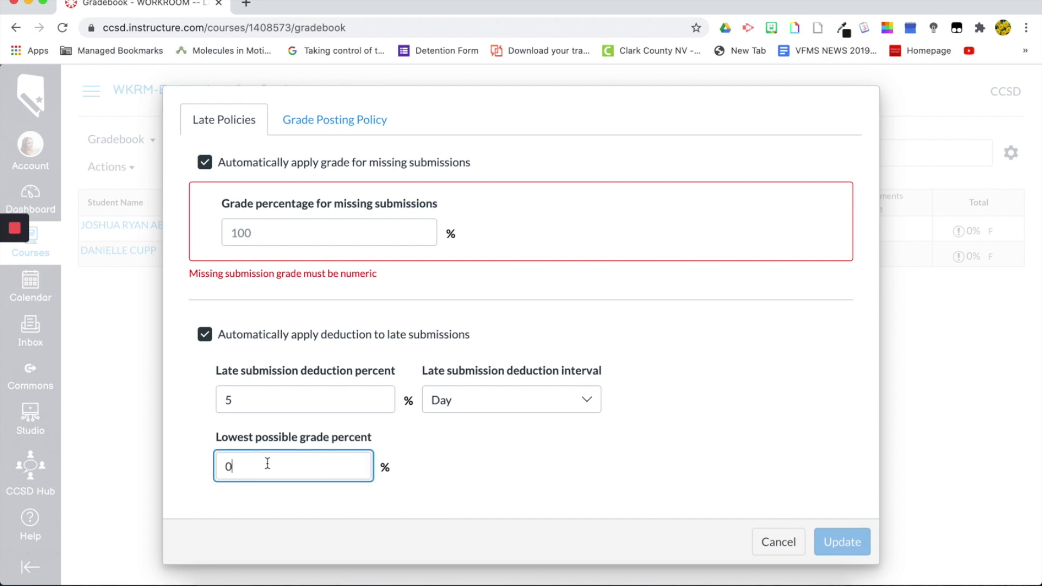
key(BackSpace)
text(50)
click(451, 498)
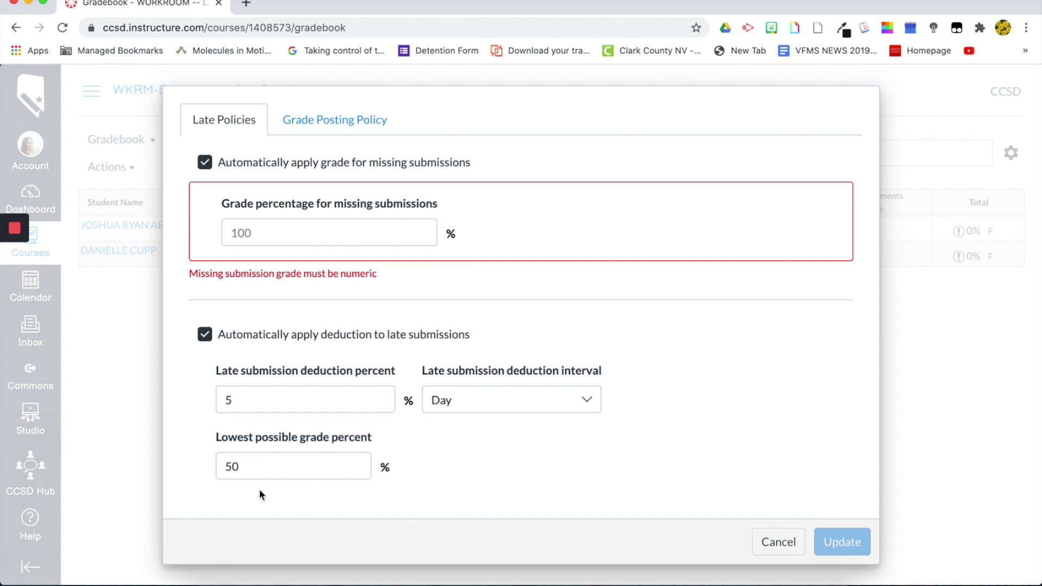
click(266, 468)
click(181, 474)
Step: Set the grade percentage for missing submissions to 50 and save the gradebook settings
click(330, 239)
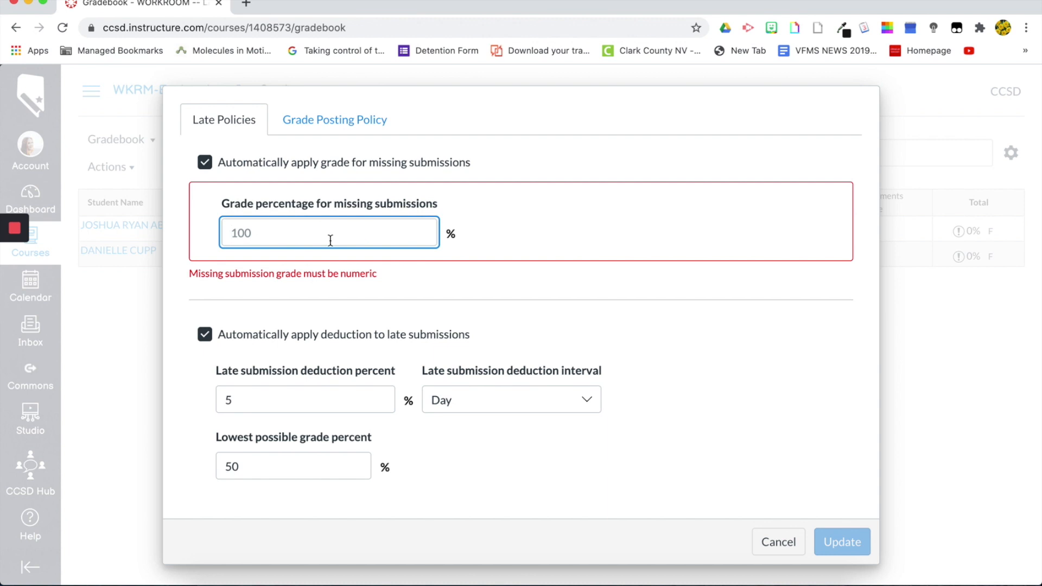
text(50)
click(682, 299)
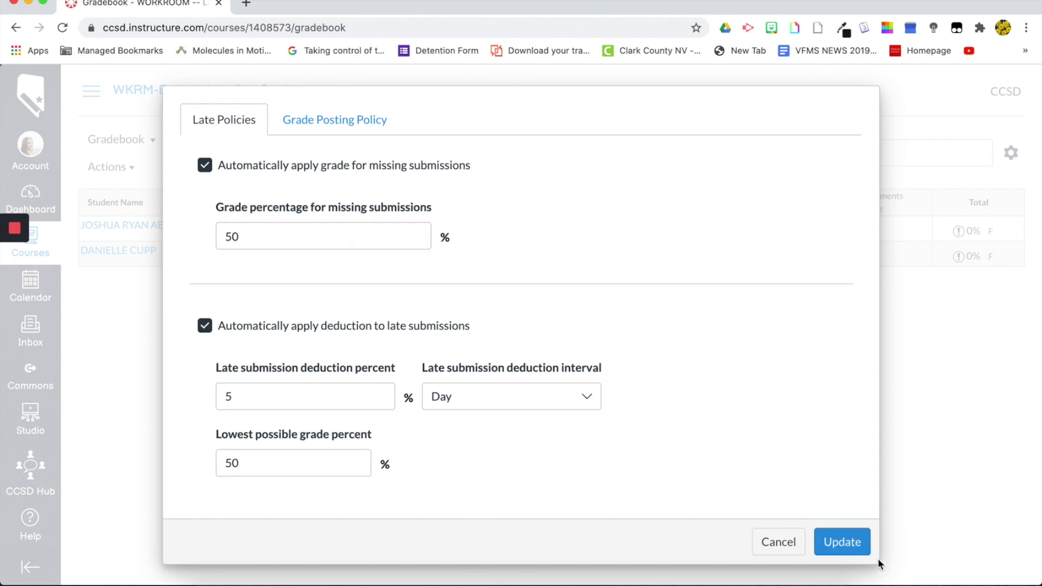
click(859, 544)
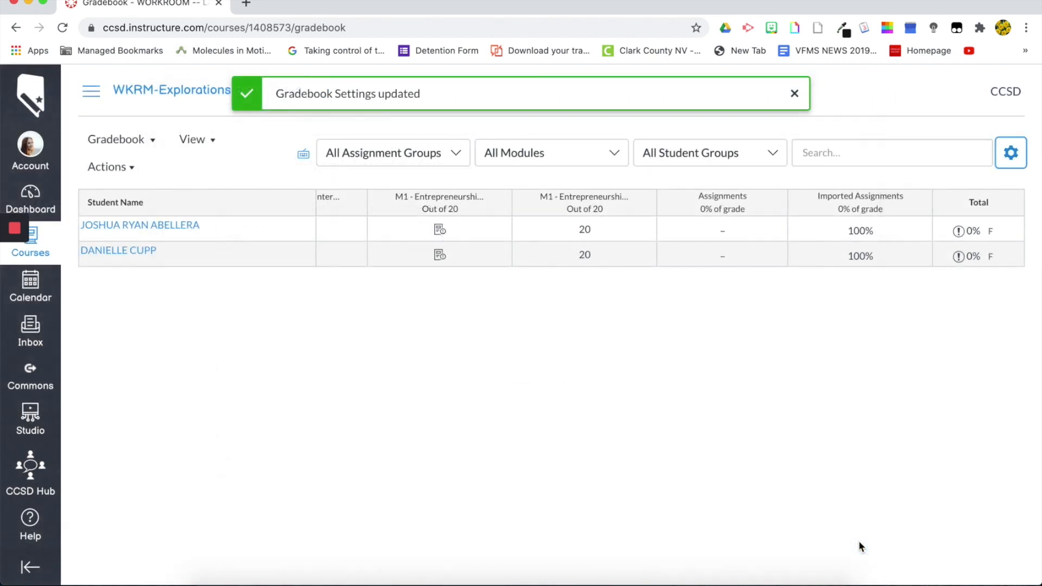
Step: Try to curve the grades for M1 - Entrepreneurship: Personal Goals to an average score of 12, and close the dialog
key(super+equal)
key(super+equal)
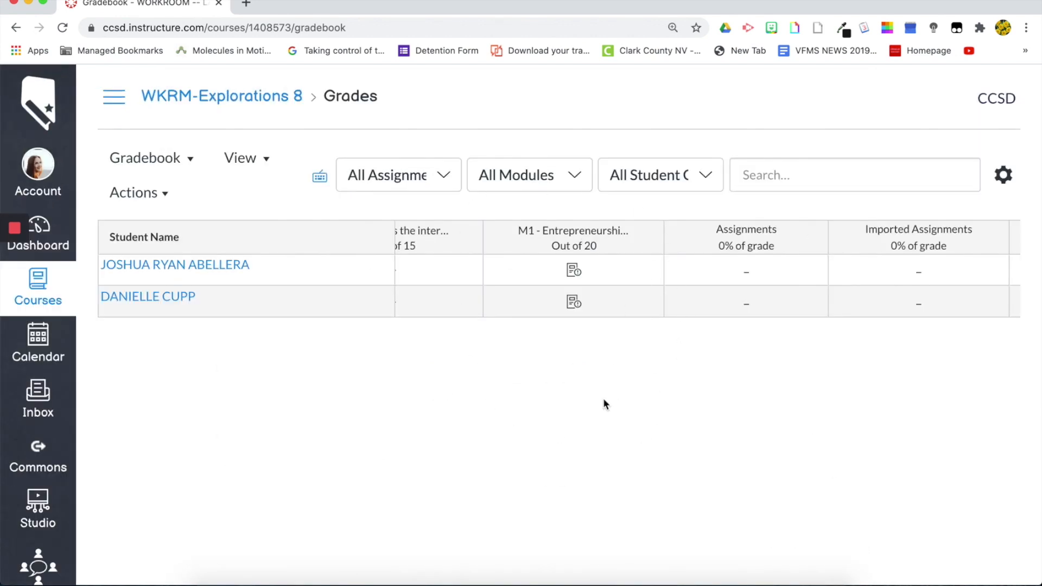
click(646, 238)
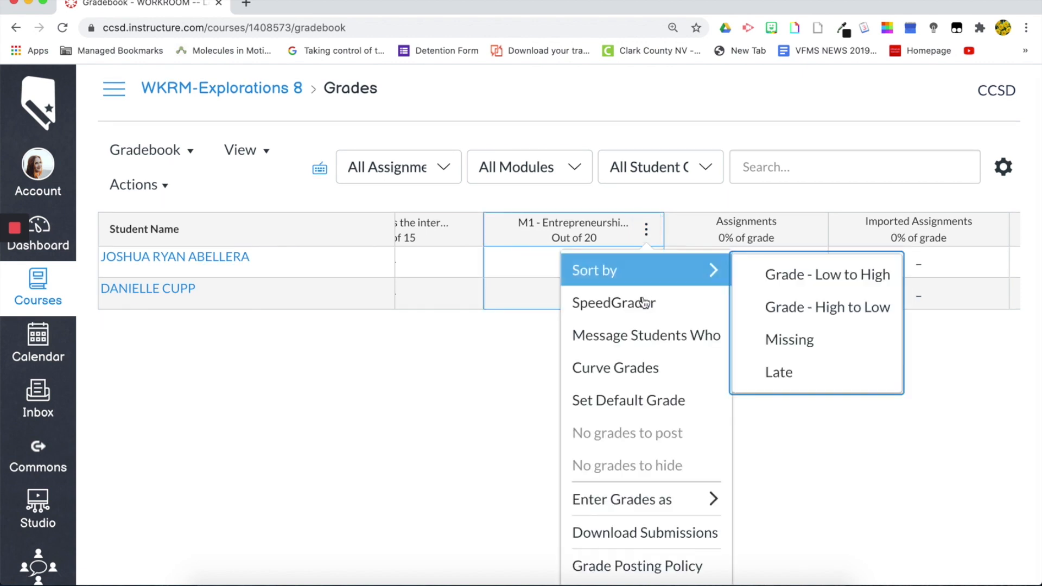
click(640, 367)
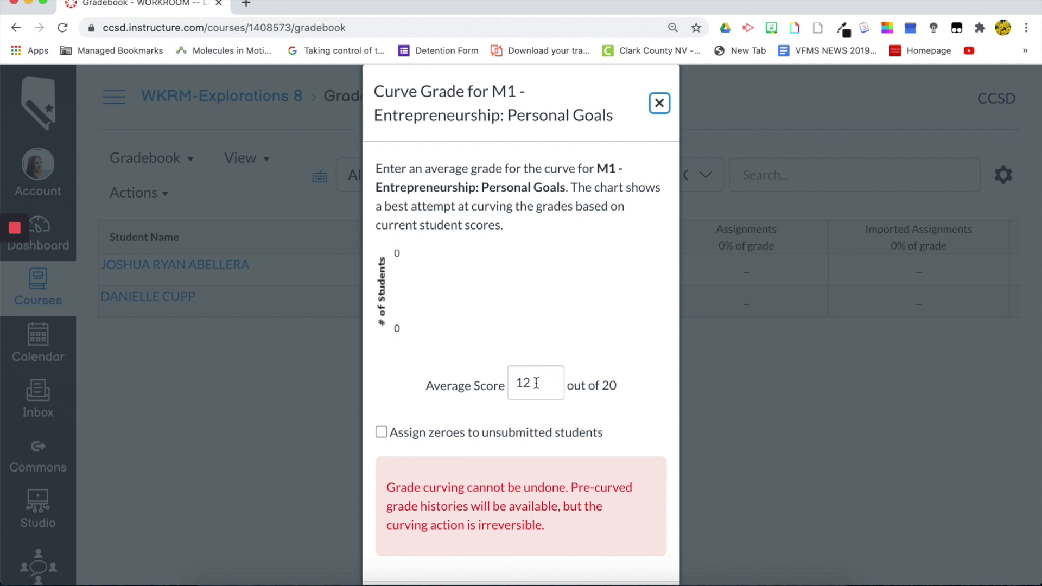
scroll(516, 399, down, 2)
click(587, 557)
scroll(640, 235, up, 2)
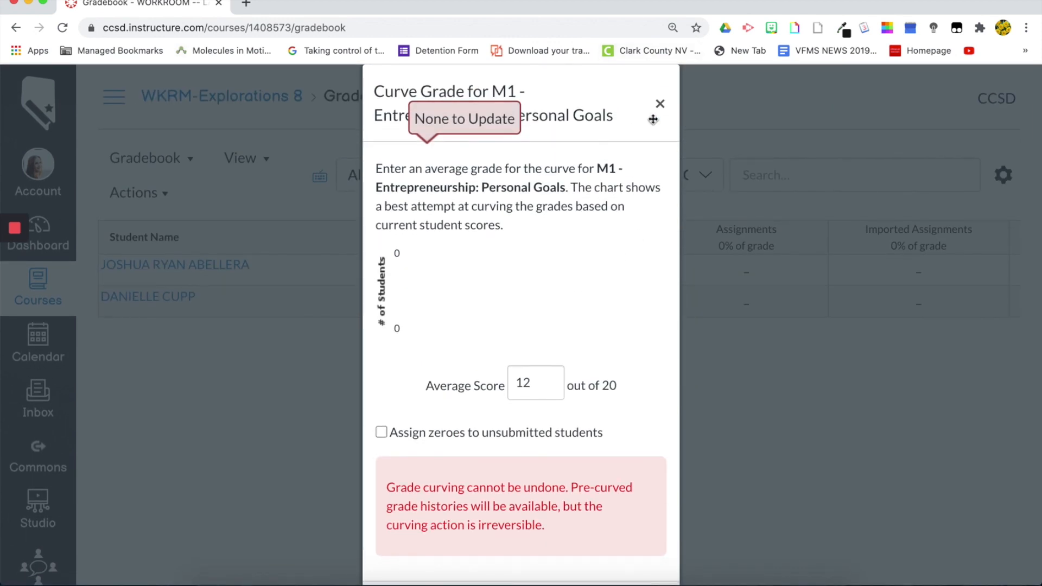
click(659, 111)
Step: Set a default grade of 20 for M1 - Entrepreneurship: Personal Goals without overwriting already-entered grades
click(646, 236)
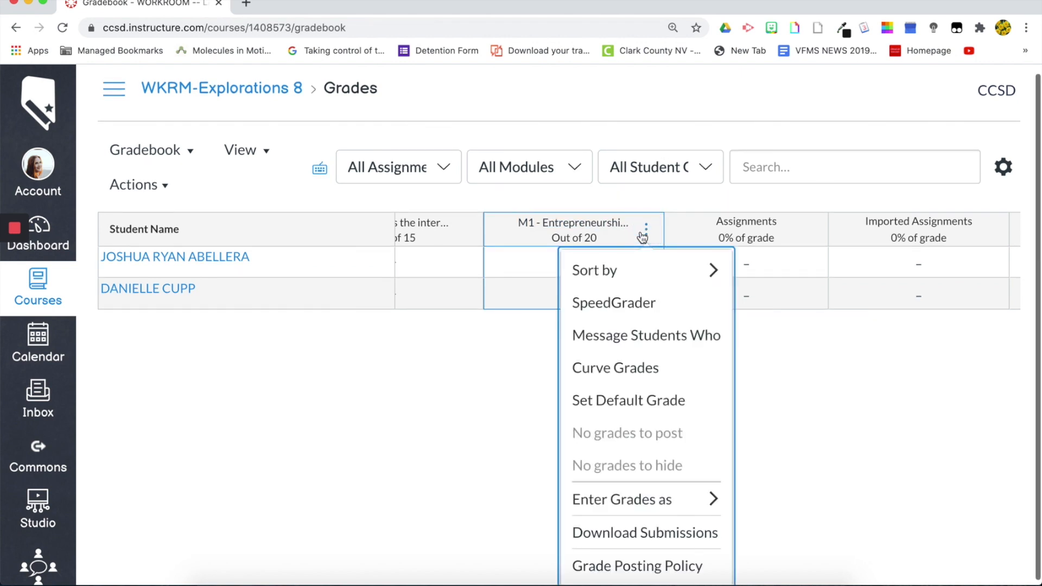
click(624, 412)
click(511, 367)
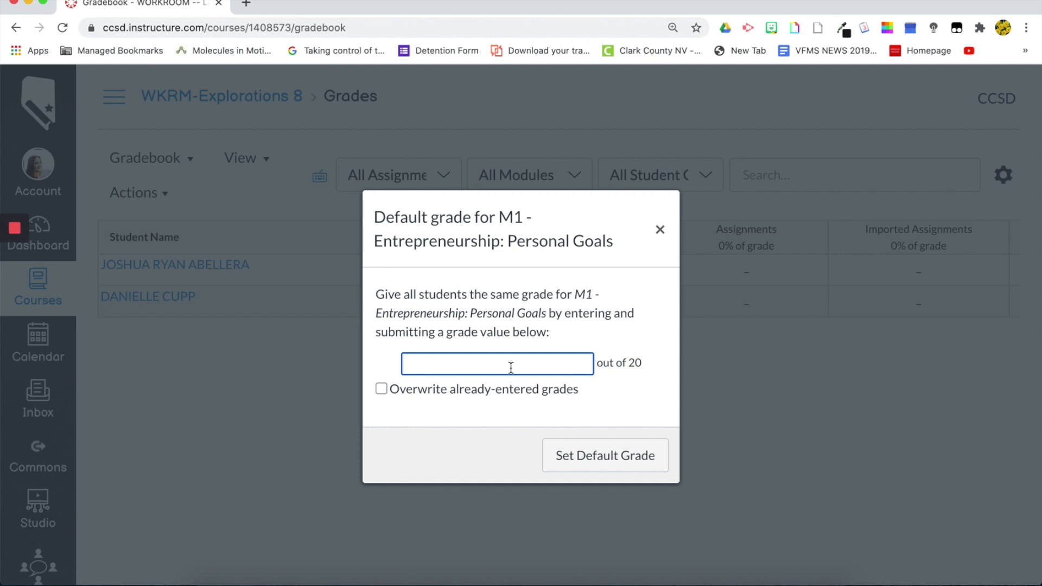
text(20)
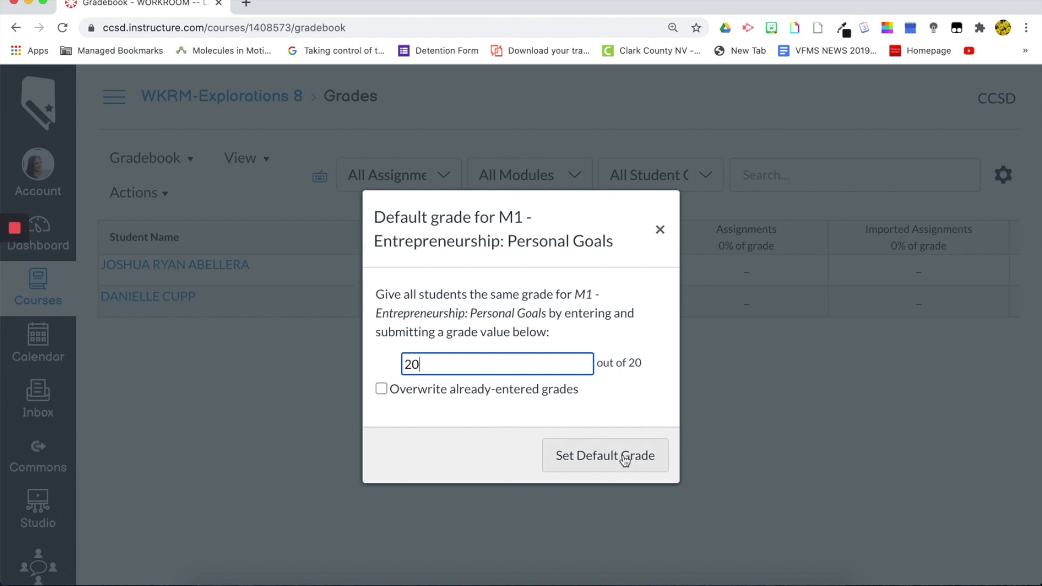
click(468, 390)
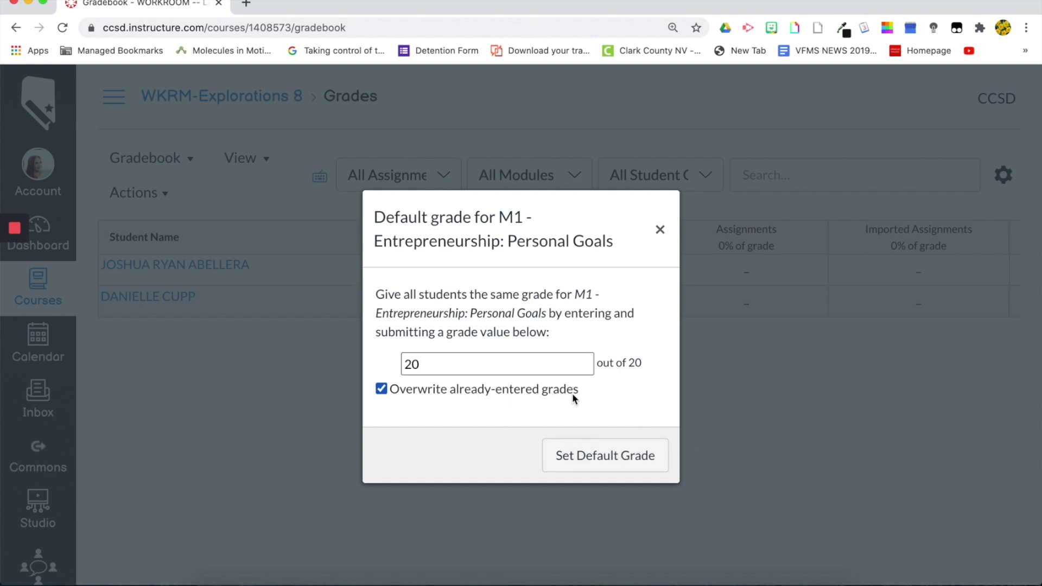
click(392, 389)
click(637, 461)
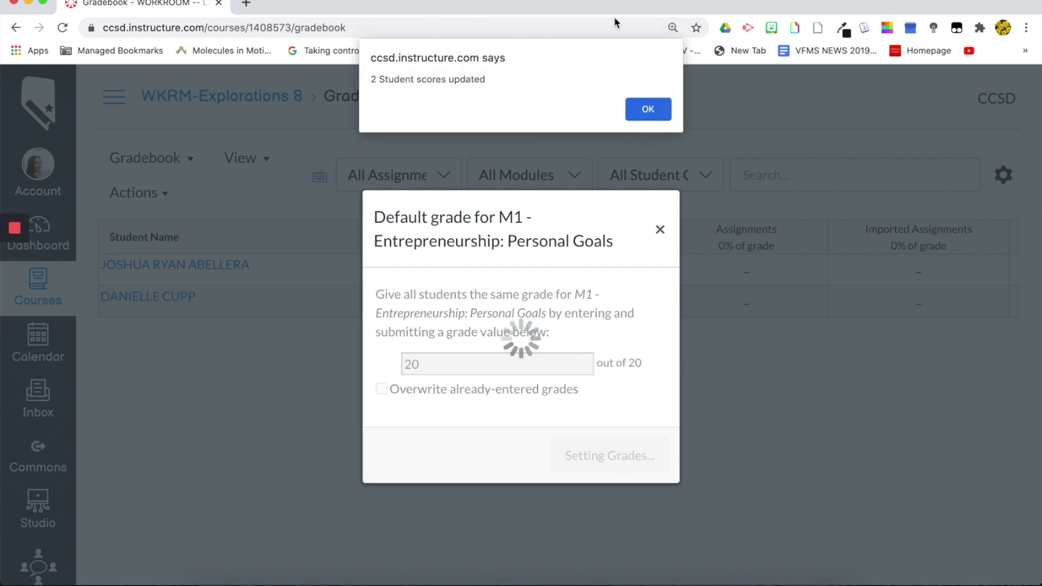
click(644, 109)
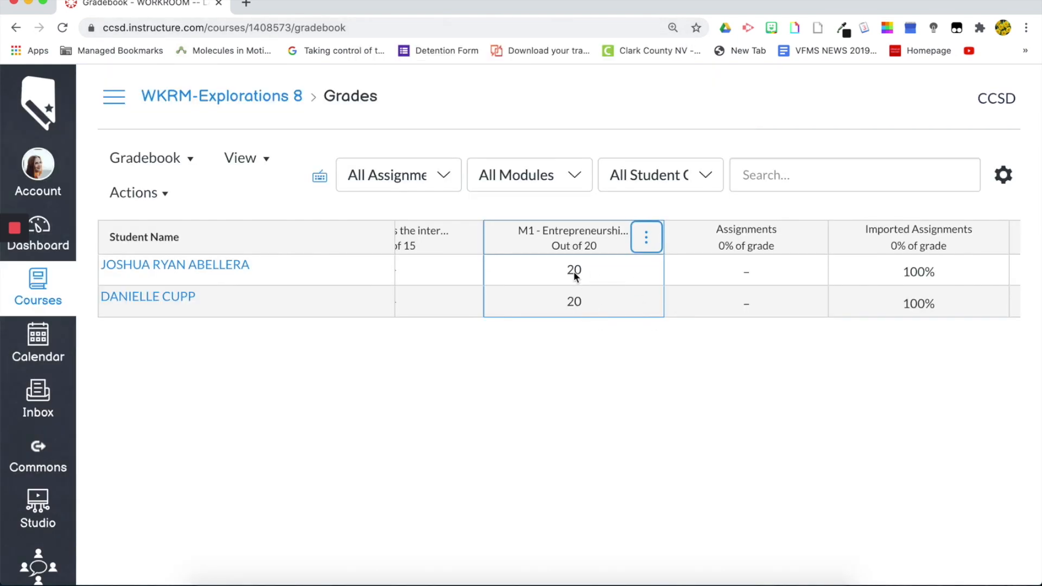
Step: Try to curve the grades for M1 - Entrepreneurship: Personal Goals to an average score of 15 out of 20
click(649, 238)
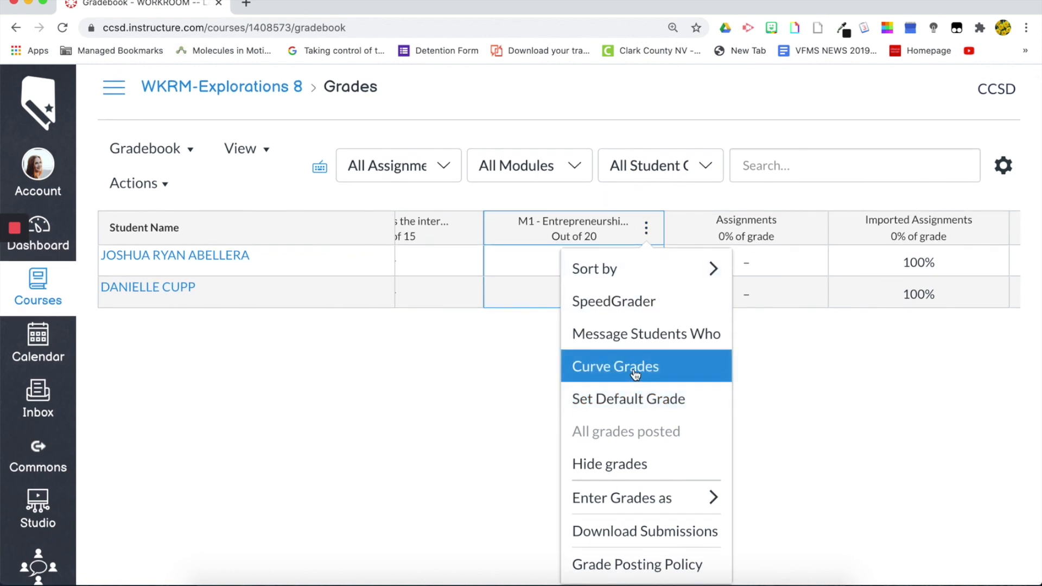
click(635, 374)
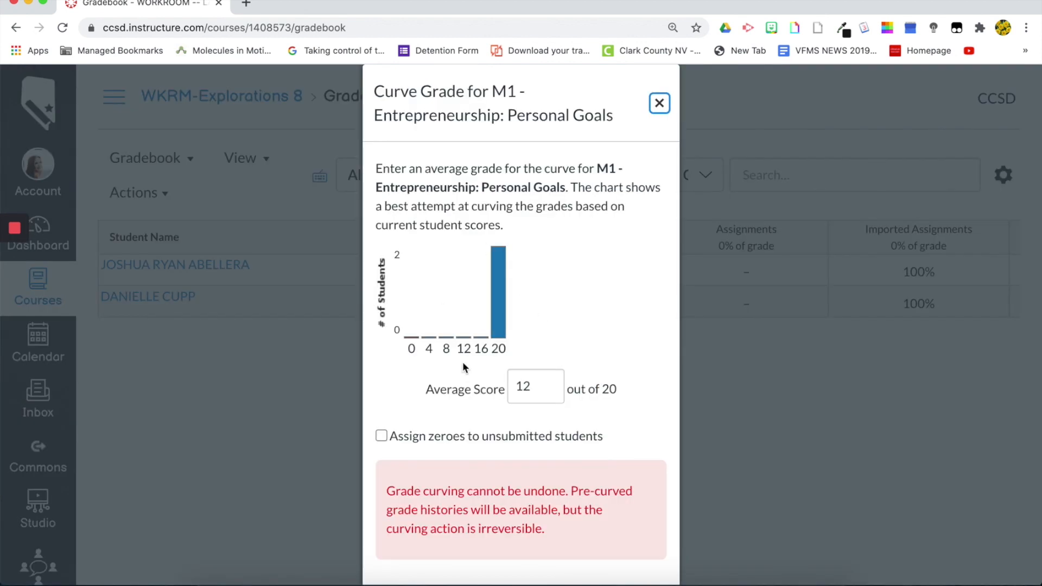
click(540, 389)
key(BackSpace)
key(BackSpace)
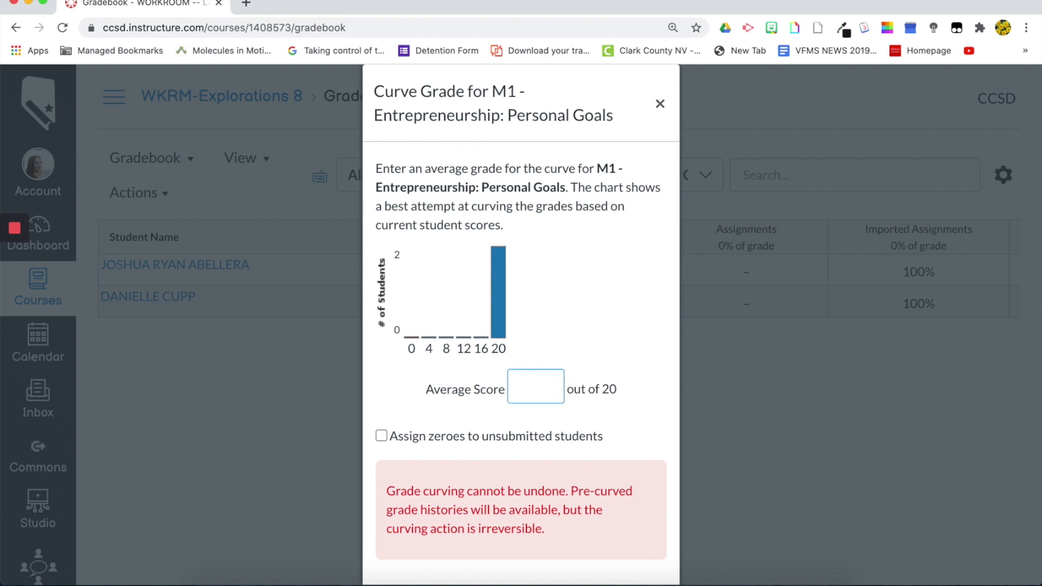
text(15)
scroll(570, 405, down, 2)
click(595, 556)
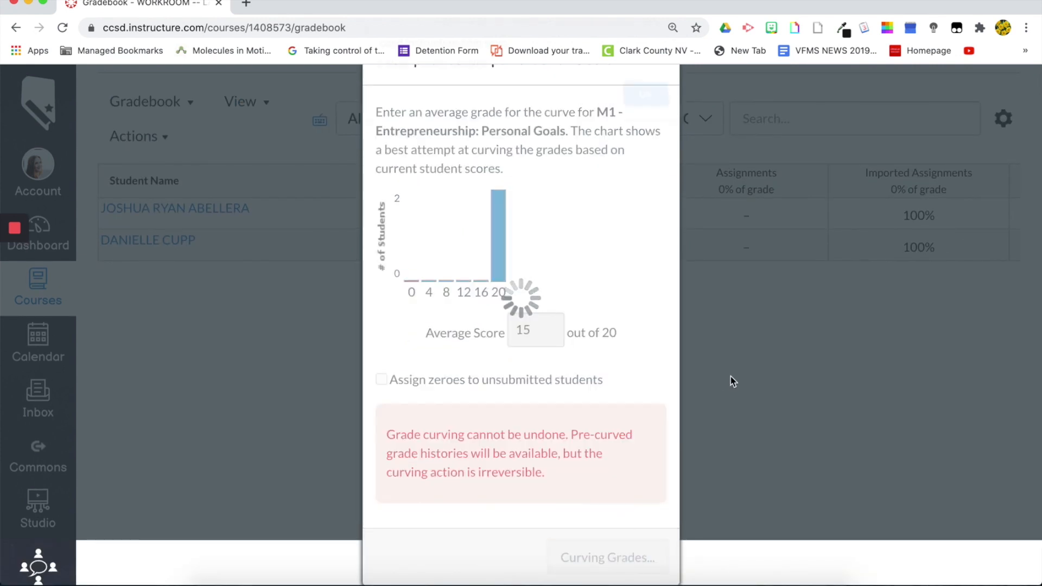
click(646, 111)
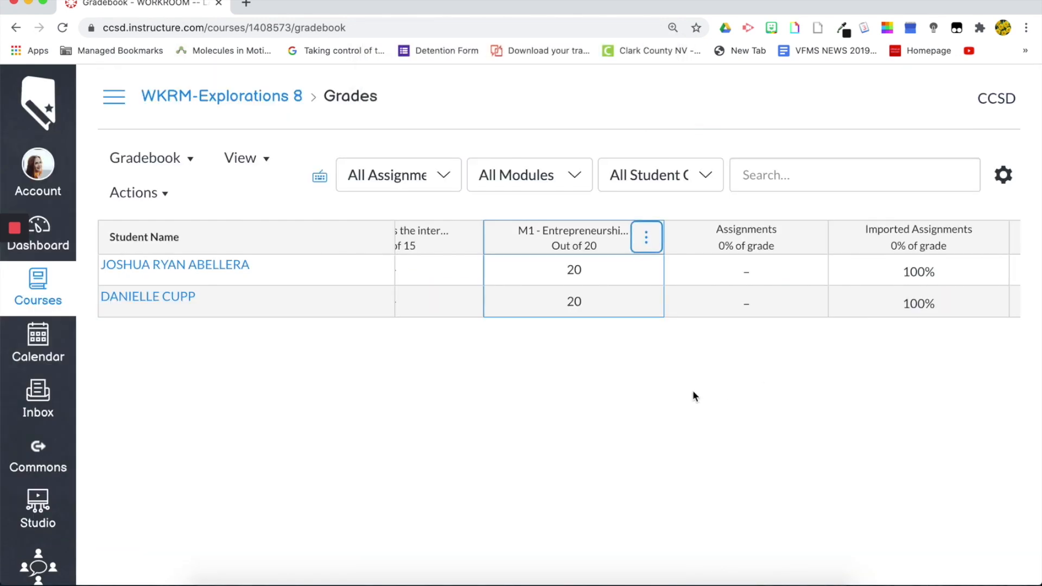
click(666, 372)
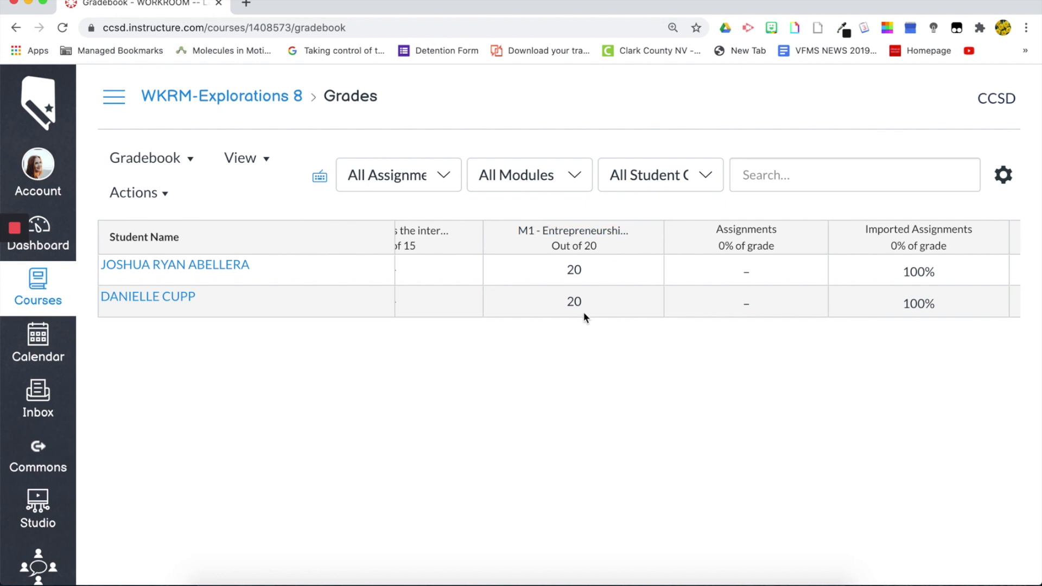
Step: Set grades for M1 - Entrepreneurship: Personal Goals to be entered as Percentage instead of points
click(646, 236)
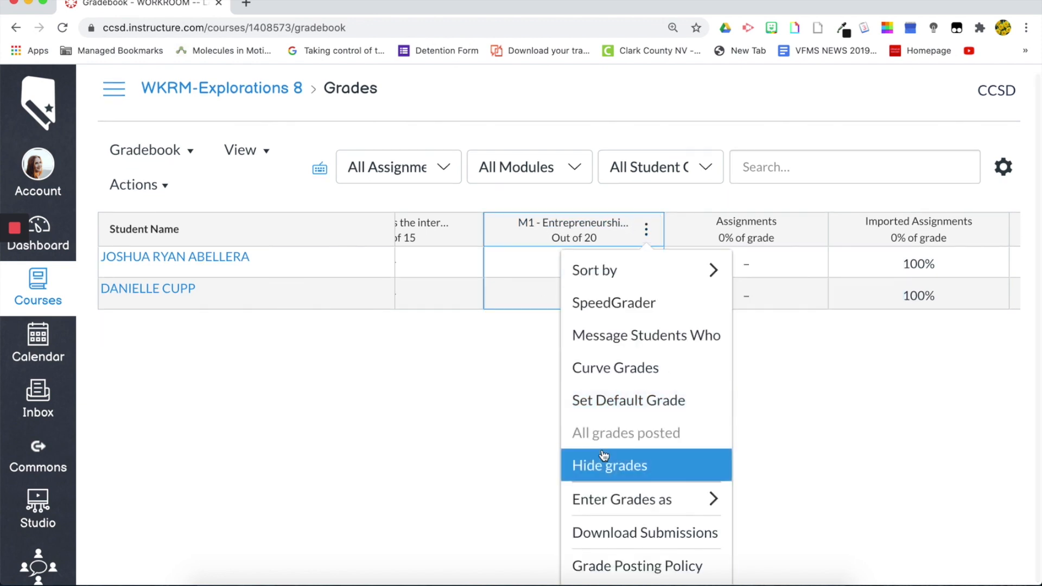
mouse_move(611, 498)
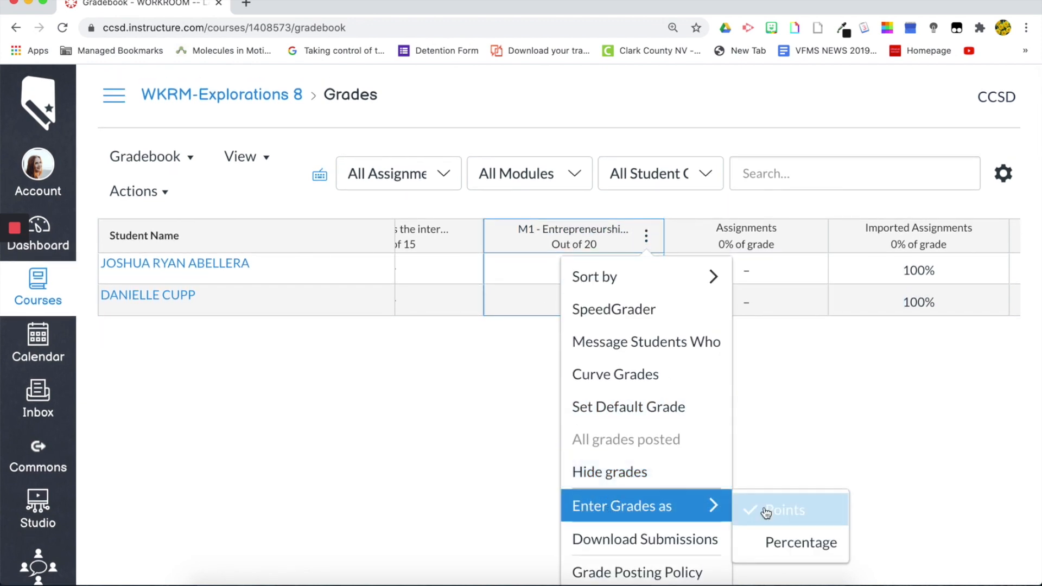
click(781, 544)
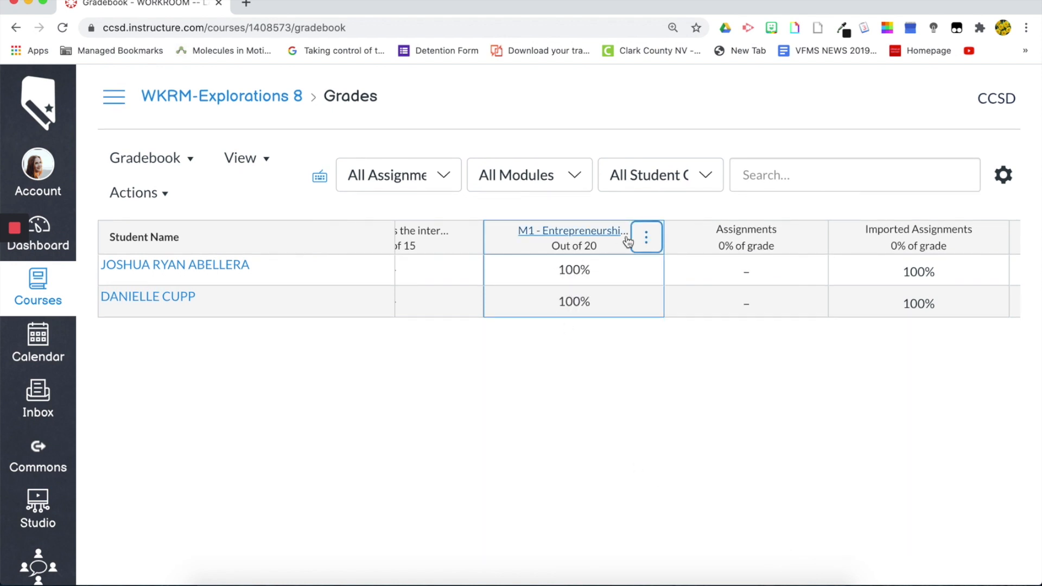
click(646, 236)
click(549, 353)
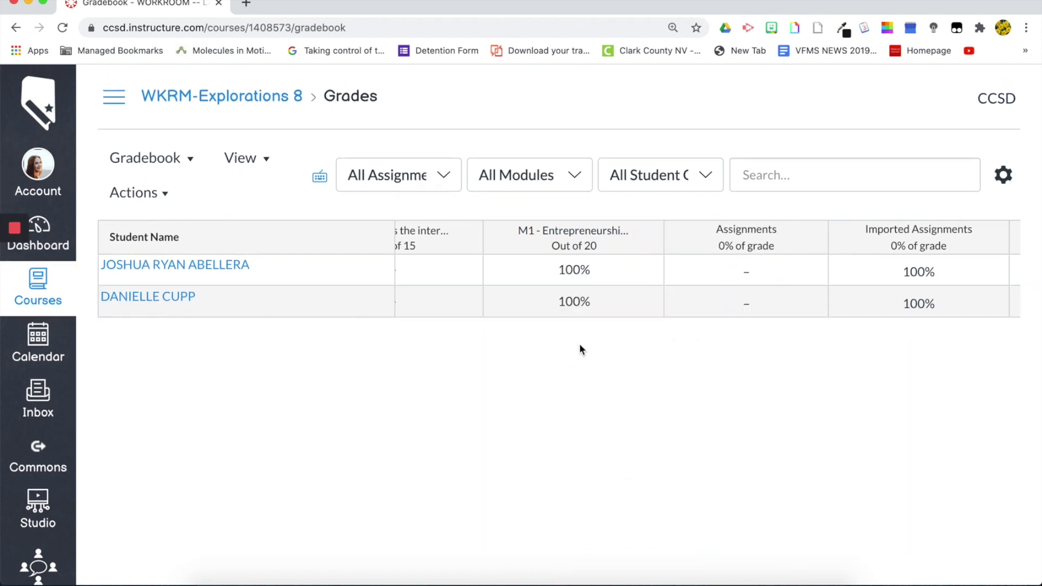
Step: In the first student's M1 - Entrepreneurship submission details, try the Late and Missing statuses and set the status to Excused
click(620, 266)
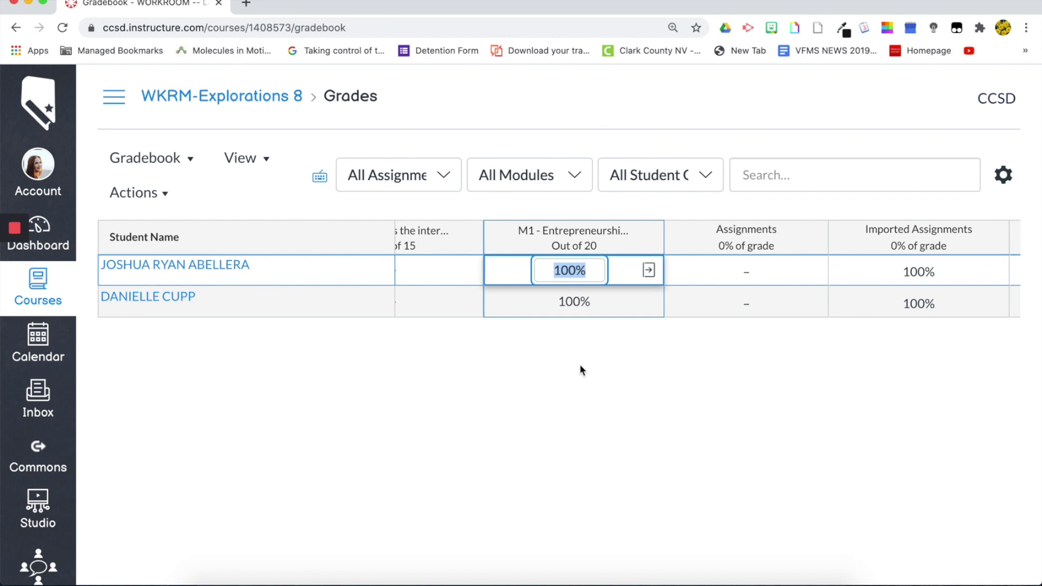
click(648, 270)
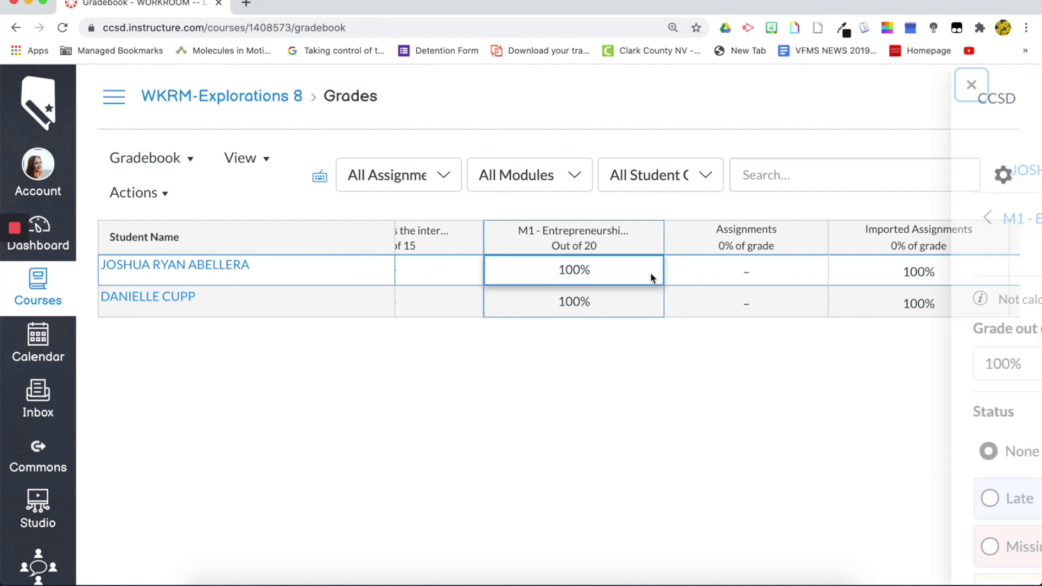
scroll(880, 326, down, 2)
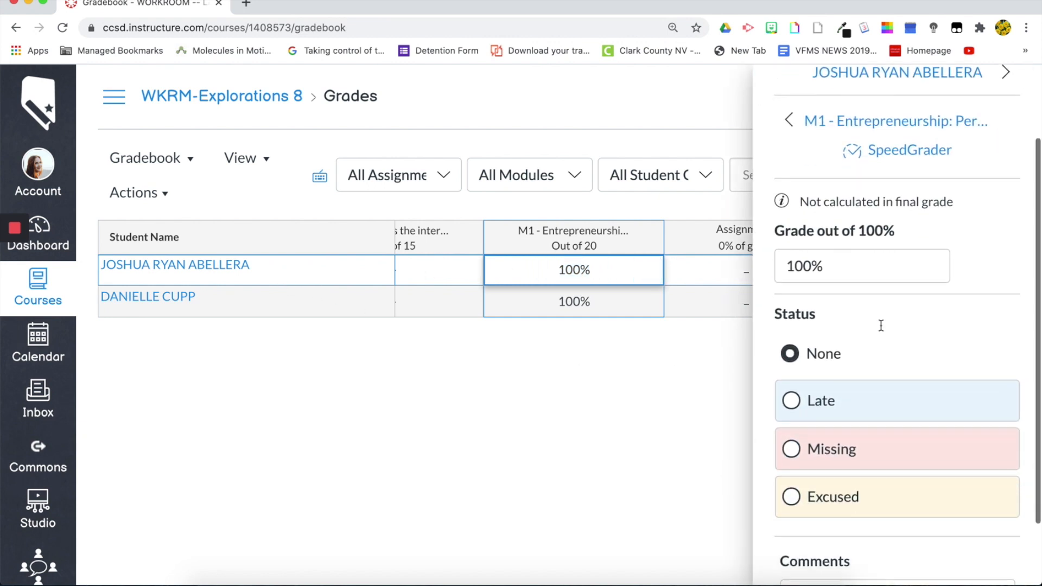
scroll(825, 266, down, 2)
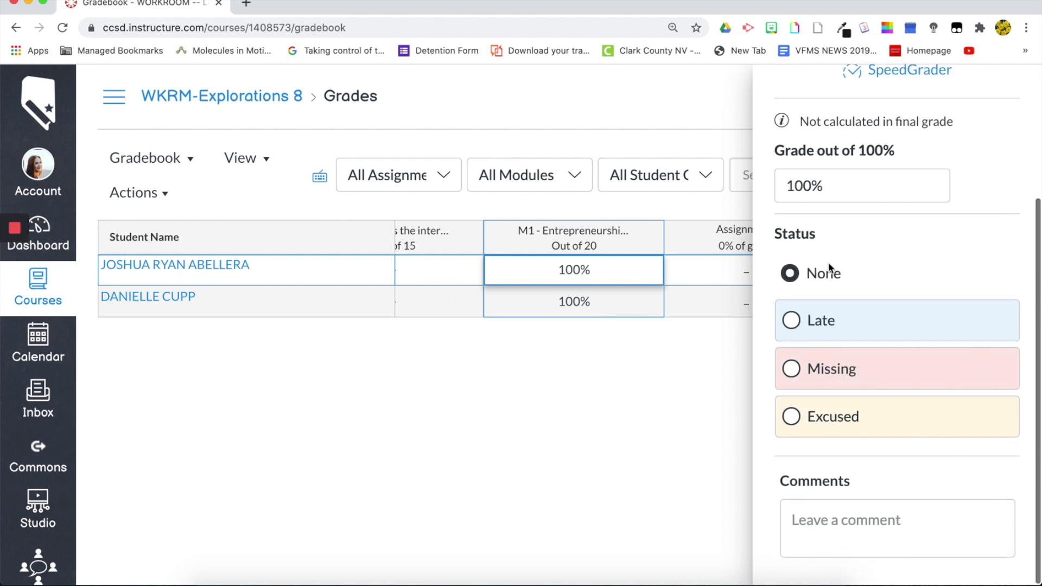
click(792, 322)
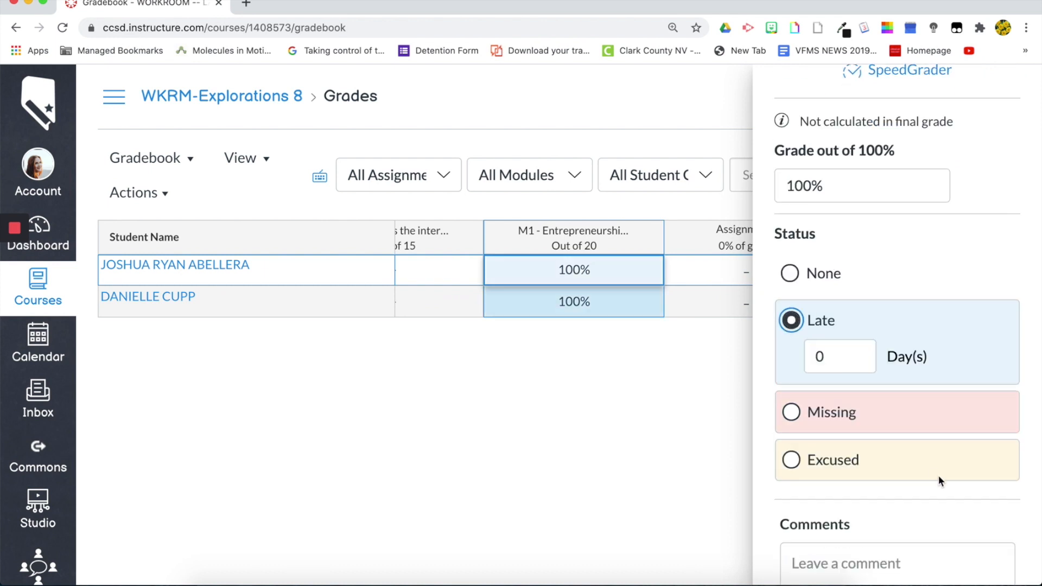
scroll(770, 374, down, 1)
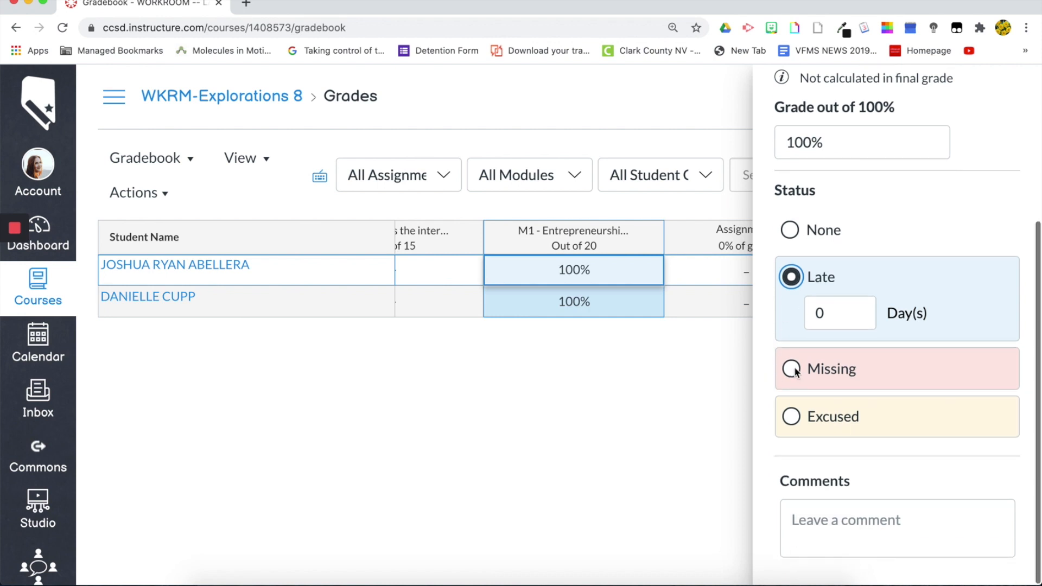
click(792, 368)
click(793, 418)
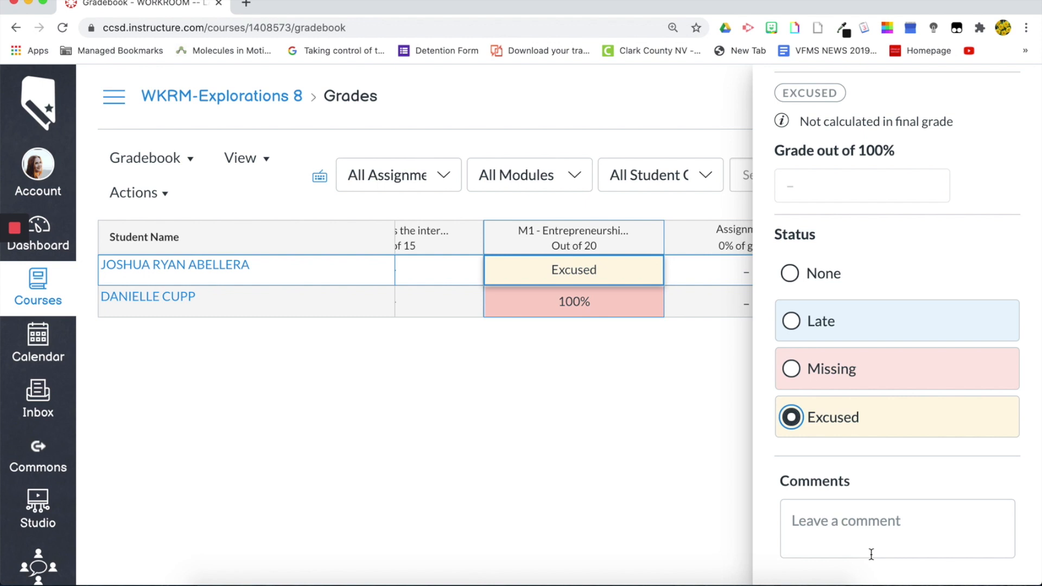
click(653, 314)
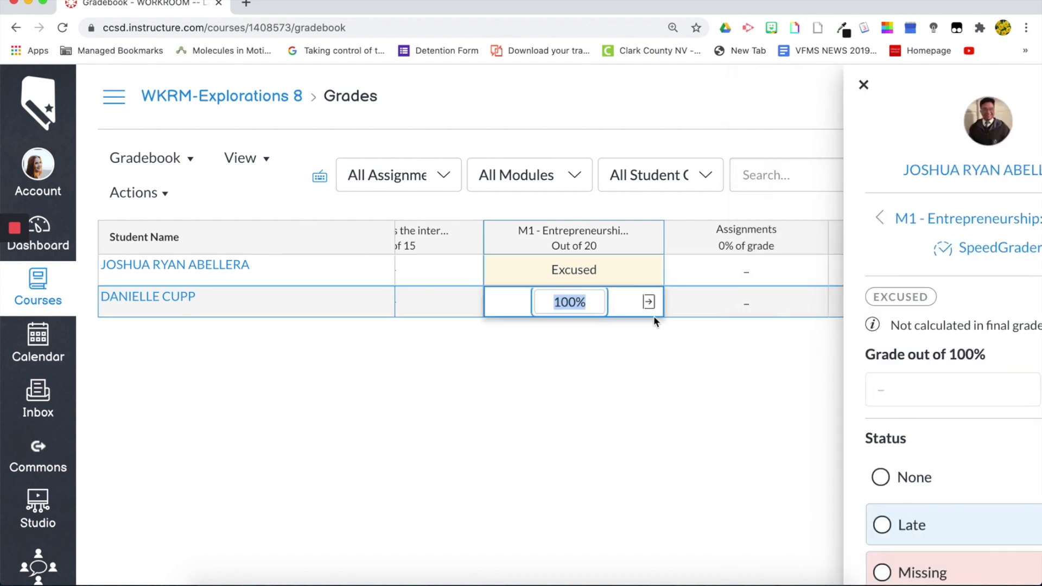
click(701, 397)
Step: Reopen the first student's M1 - Entrepreneurship submission details and review the grade, status and comment options
click(624, 270)
click(648, 270)
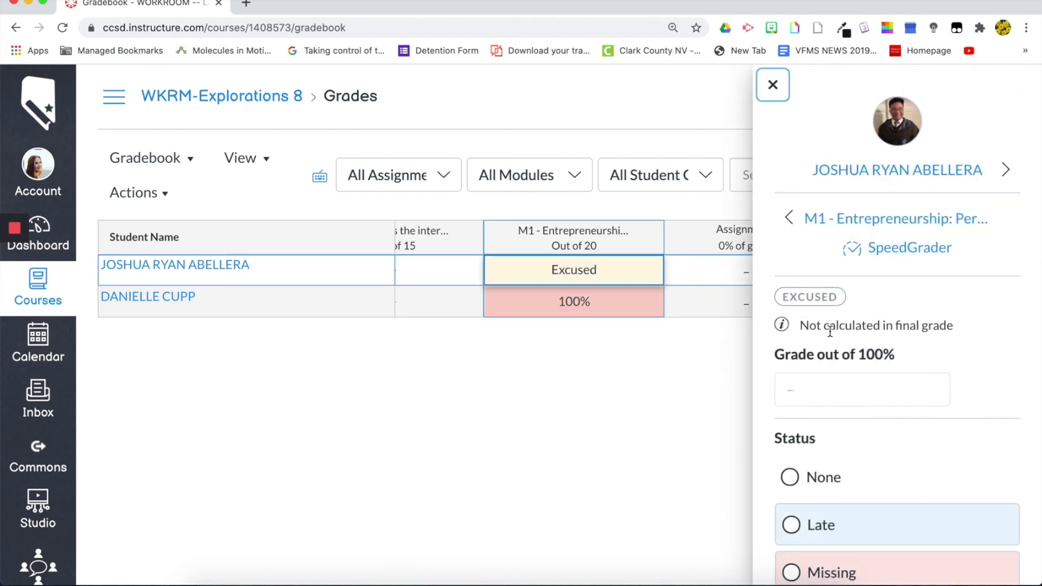
scroll(847, 380, down, 4)
scroll(842, 521, up, 4)
scroll(790, 386, down, 1)
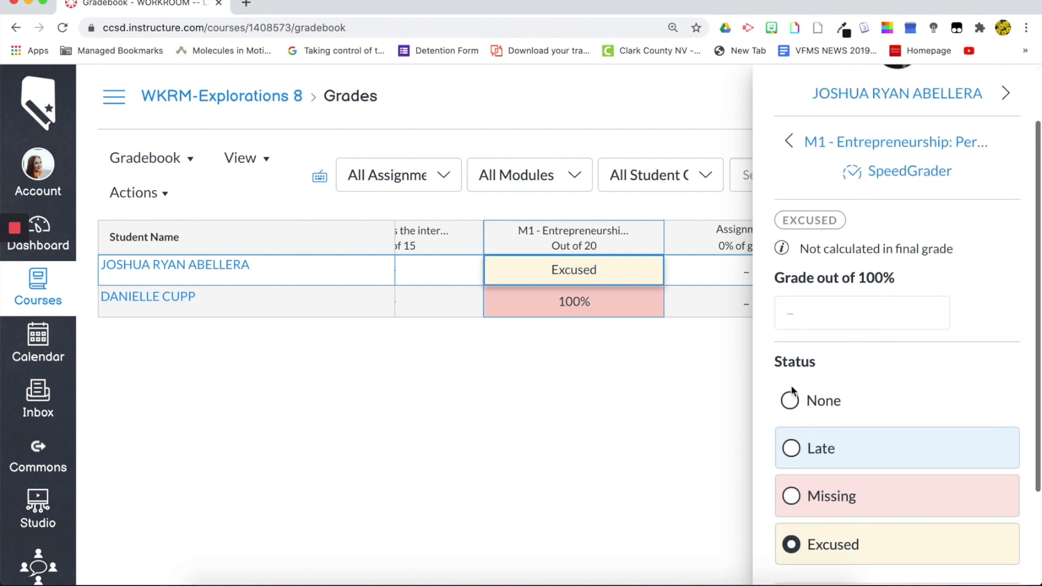
scroll(795, 427, up, 1)
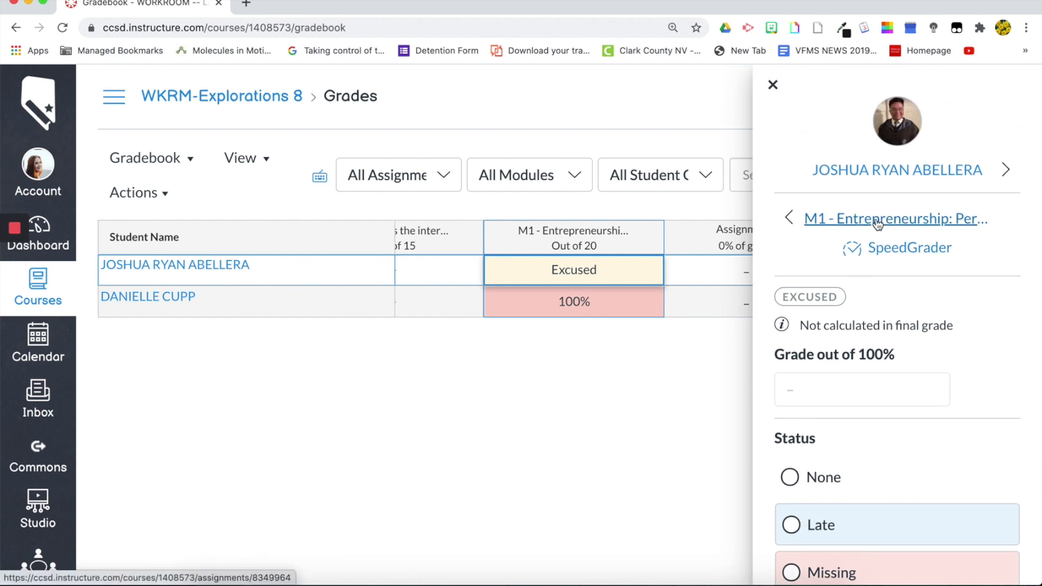
Step: Move to the second student's M1 - Entrepreneurship submission details, set the status to Excused and close the details
click(1005, 170)
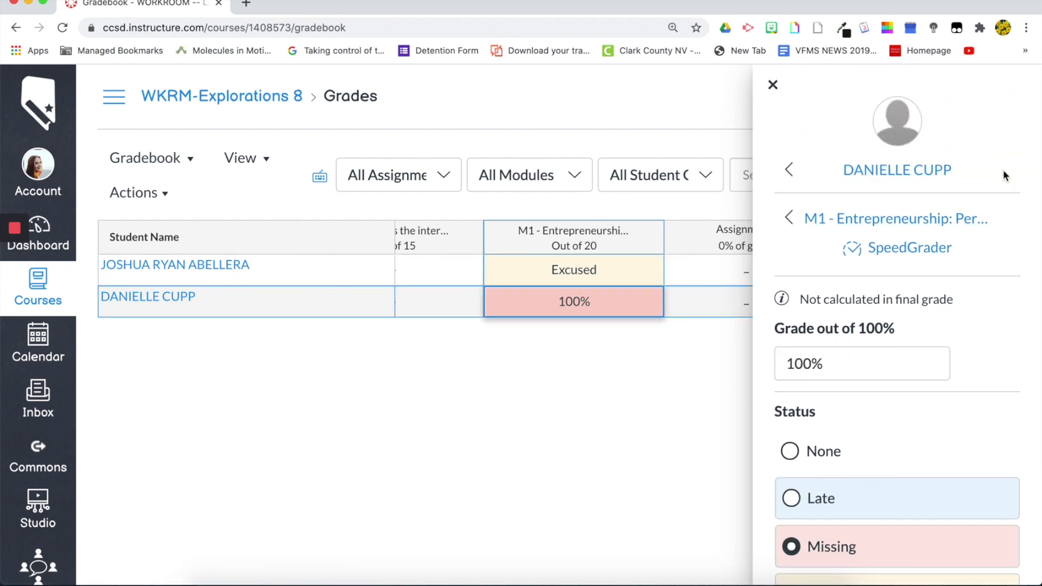
click(790, 172)
click(1001, 171)
scroll(902, 347, down, 2)
click(792, 481)
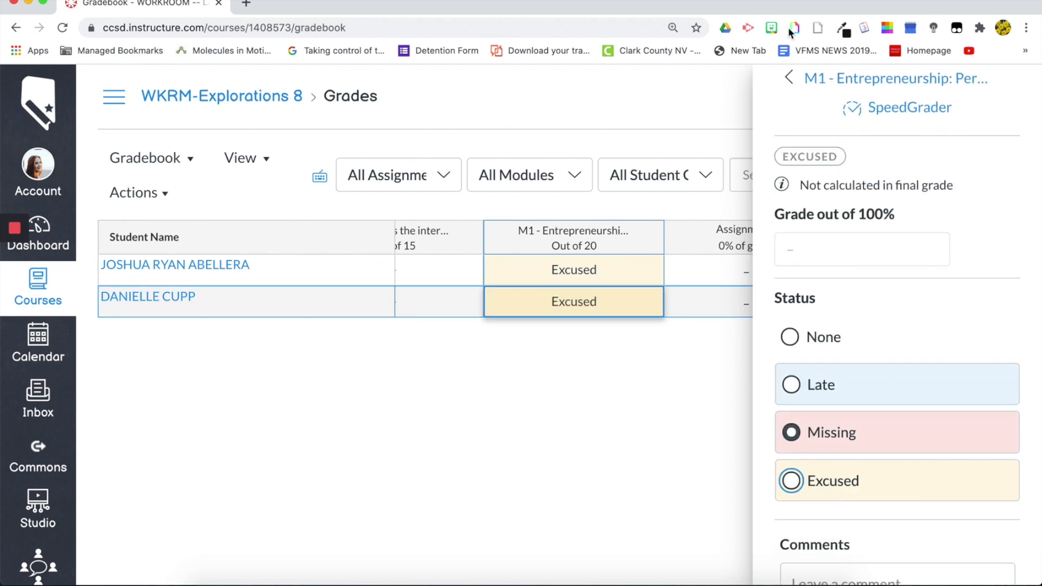
click(621, 126)
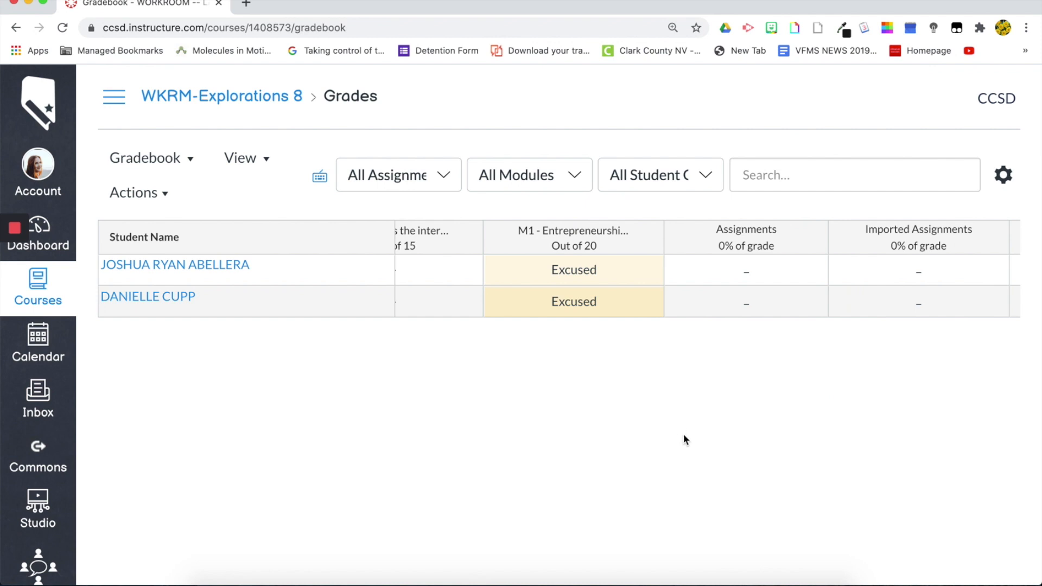
Step: Return to the WKRM-Explorations 8 course home page and reopen its gradebook at the M1 - Entrepreneurship column
click(243, 98)
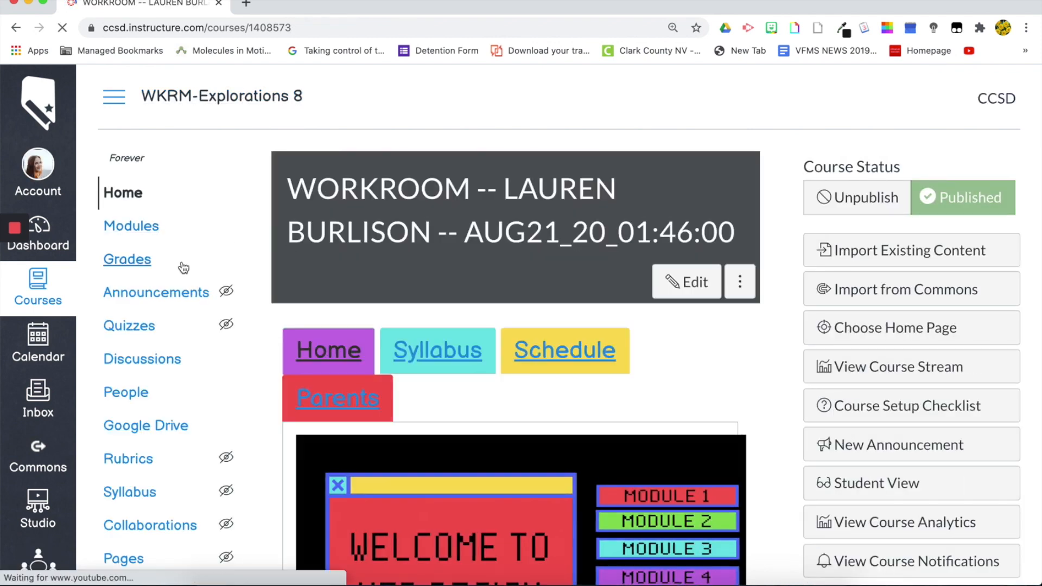
click(144, 264)
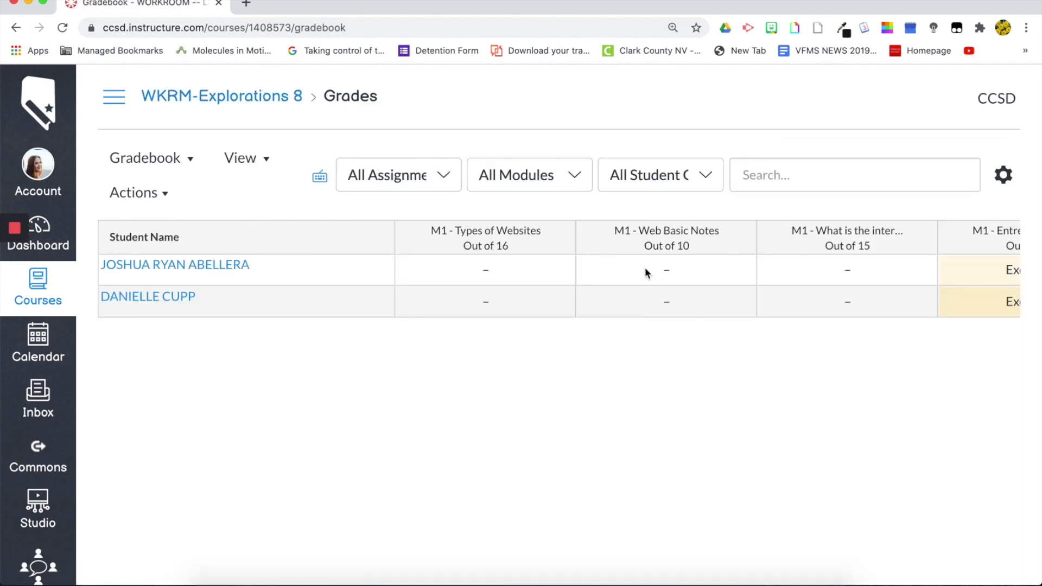
scroll(894, 298, right, 3)
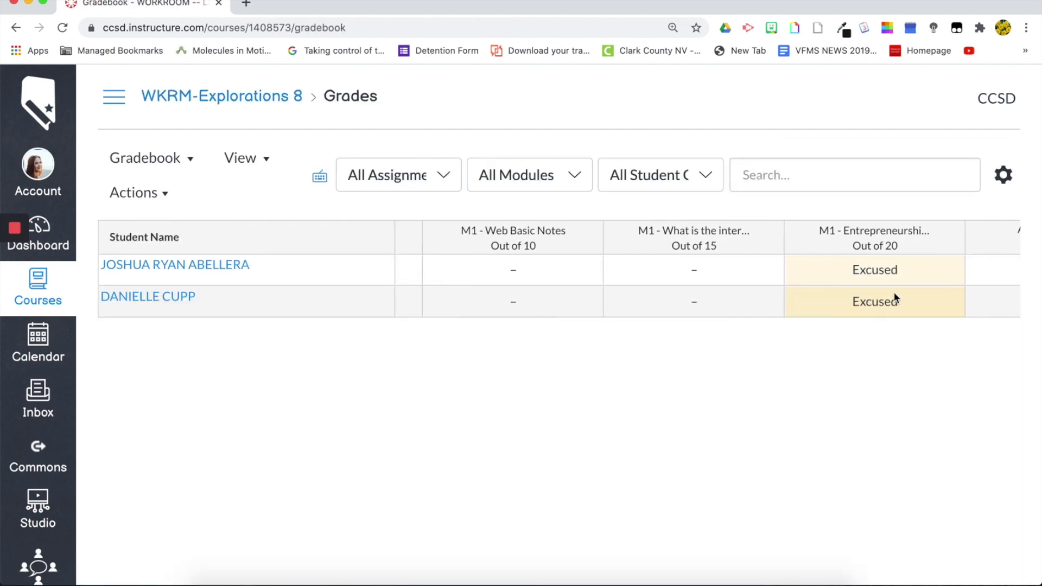
Step: Edit the M1 - Entrepreneurship: Personal Goals assignment to display its grade as Complete/Incomplete, and save it
click(868, 231)
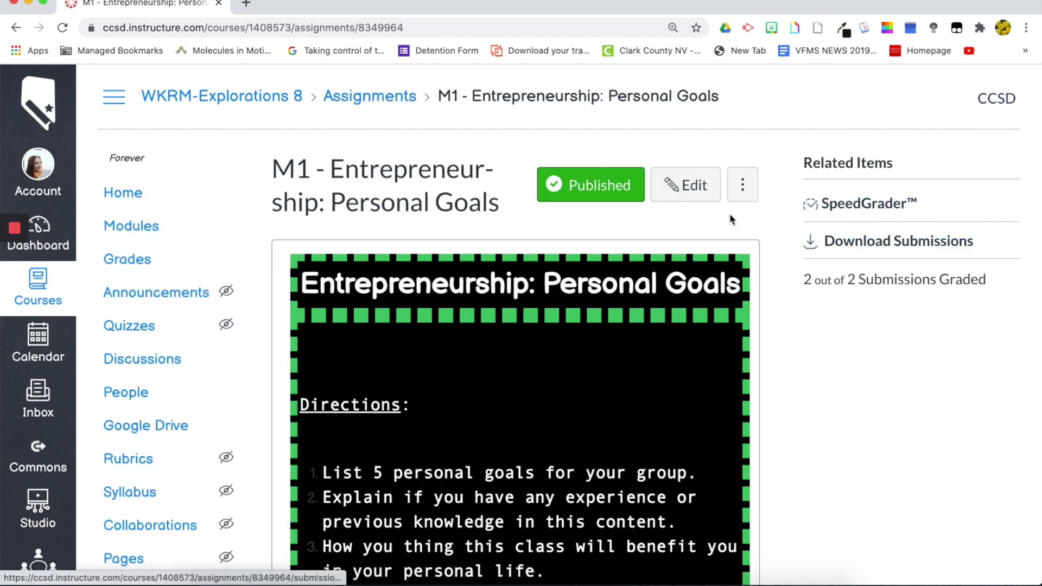
click(701, 189)
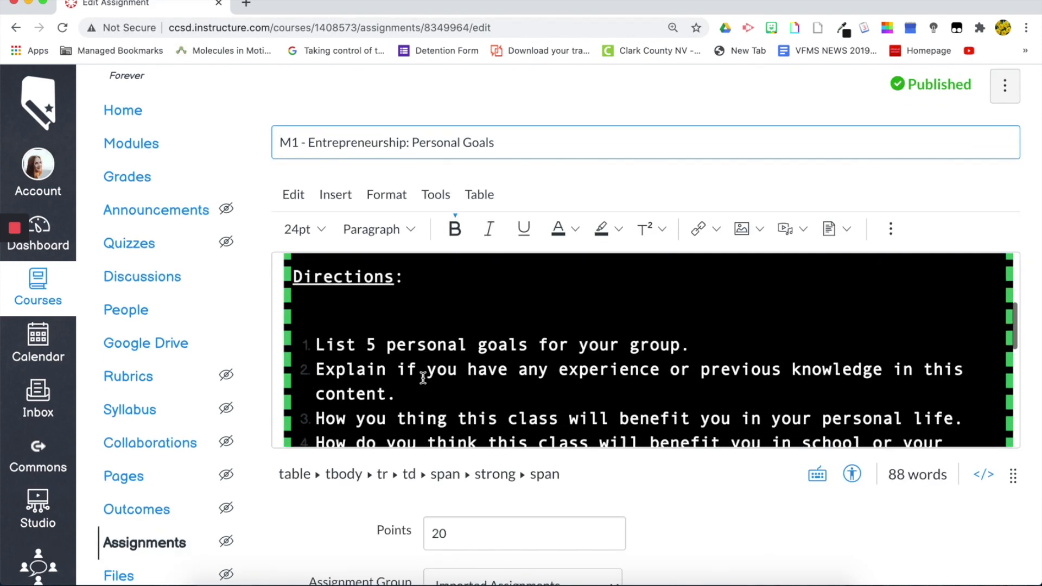
scroll(416, 523, down, 3)
click(544, 460)
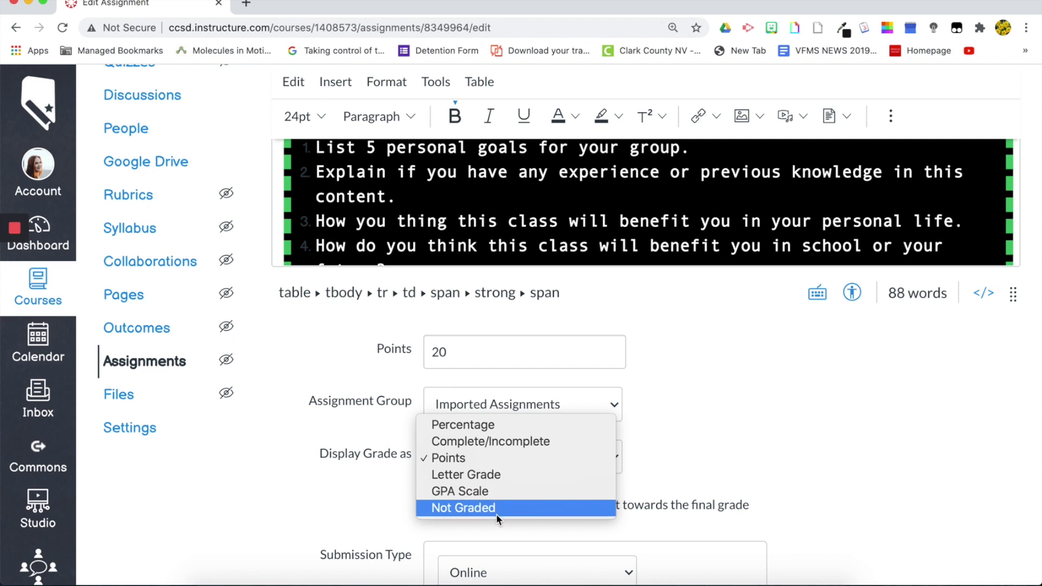
click(511, 453)
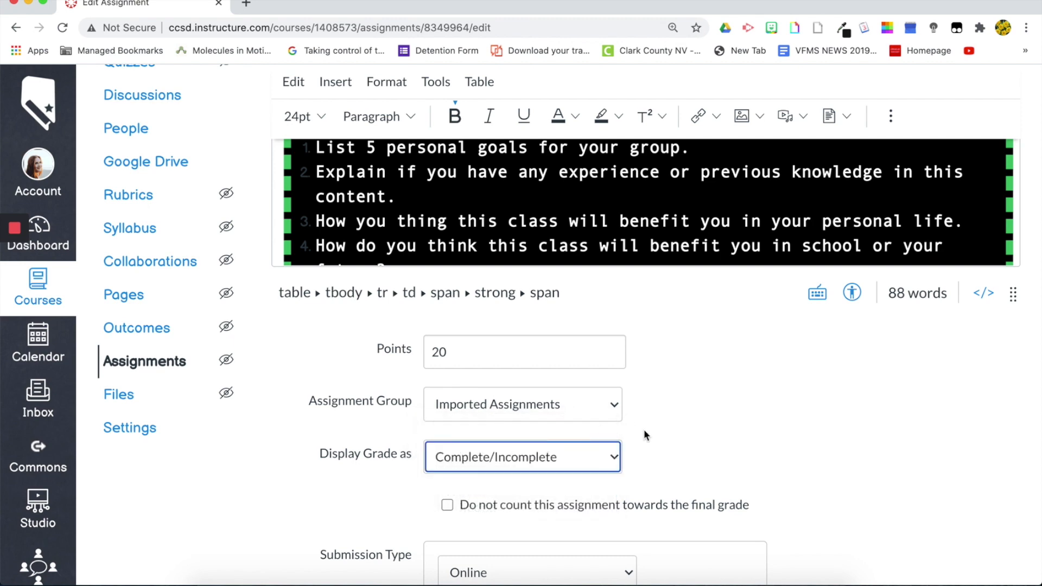
scroll(682, 421, down, 15)
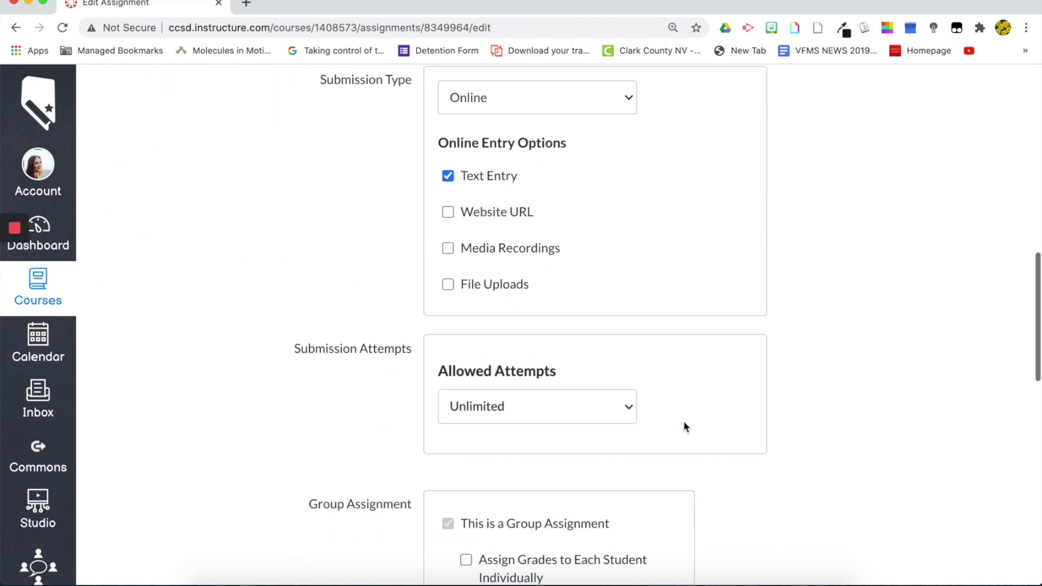
click(983, 506)
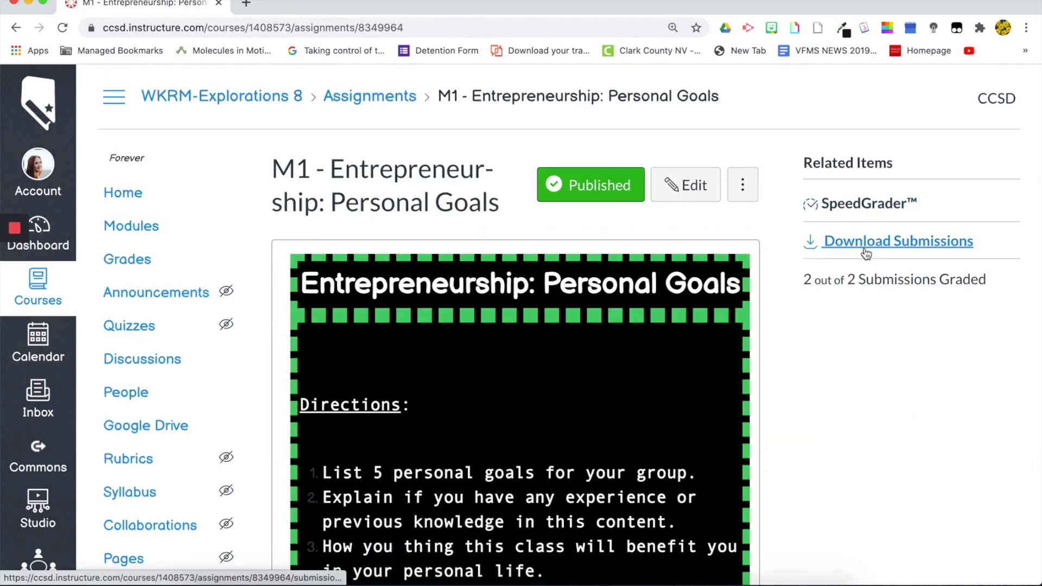
Step: Open the assignment in SpeedGrader and grade the Web Design 1 1 group's submission first as Complete, then change it to Incomplete
click(852, 202)
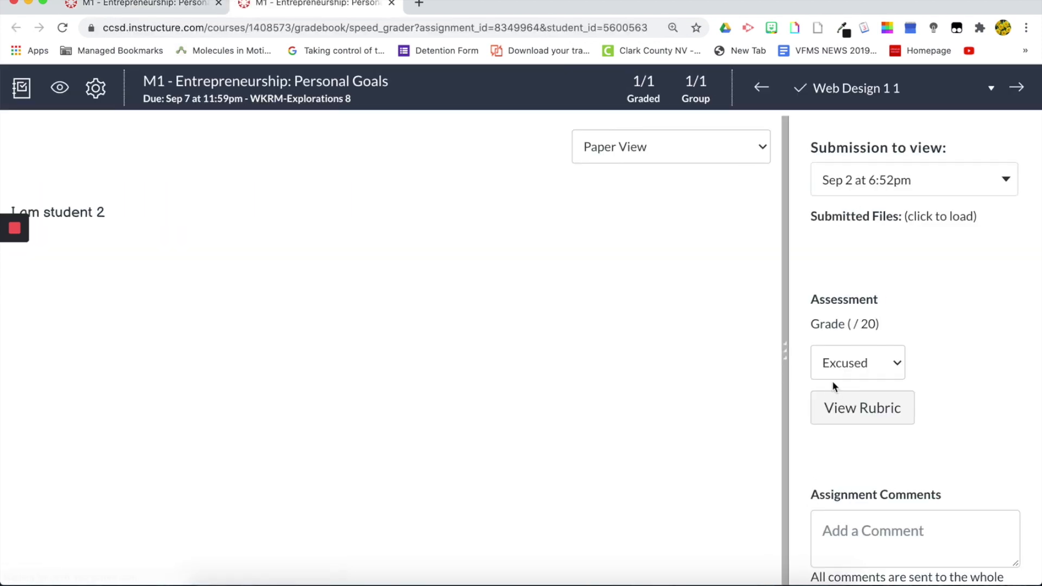
click(883, 364)
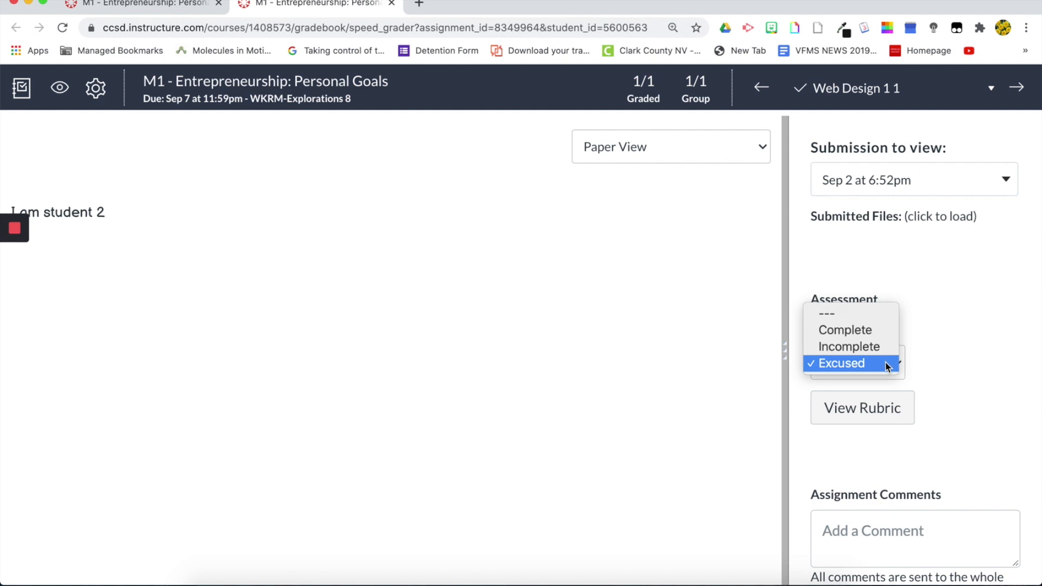
click(865, 332)
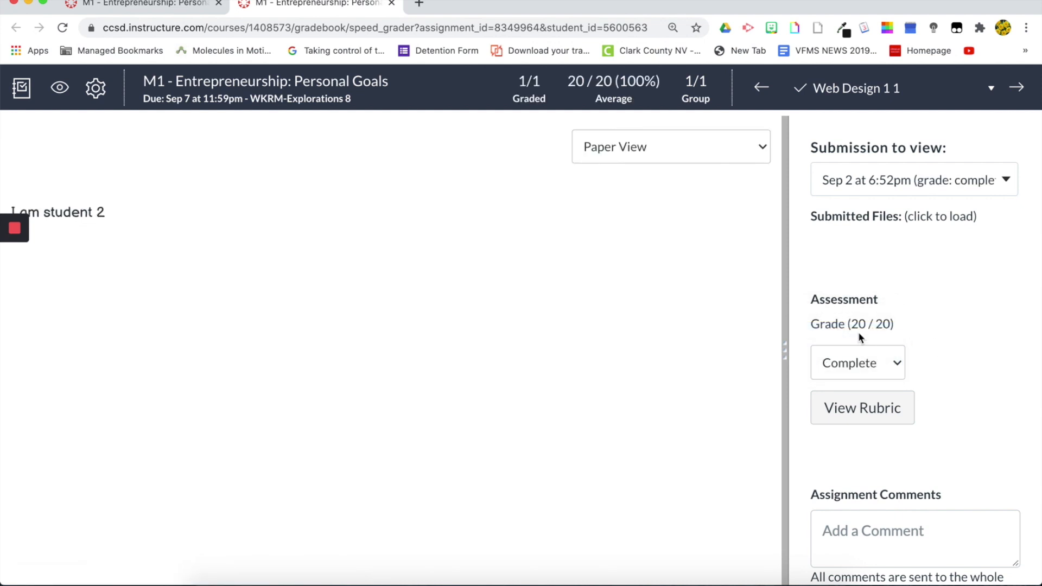
click(874, 362)
click(876, 378)
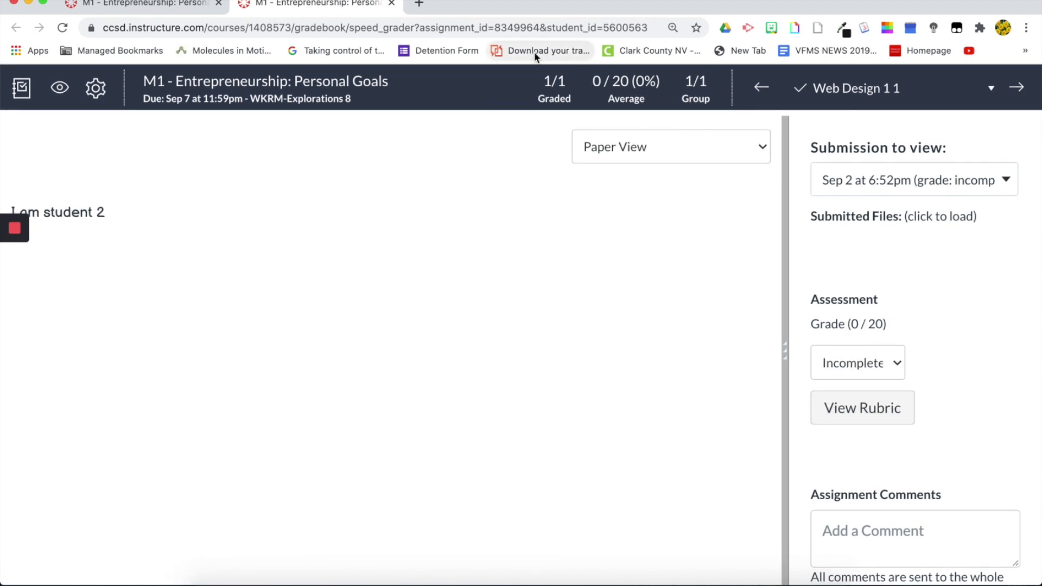
Step: Return to the gradebook and mark the second student's M1 - Entrepreneurship grade as complete
click(24, 86)
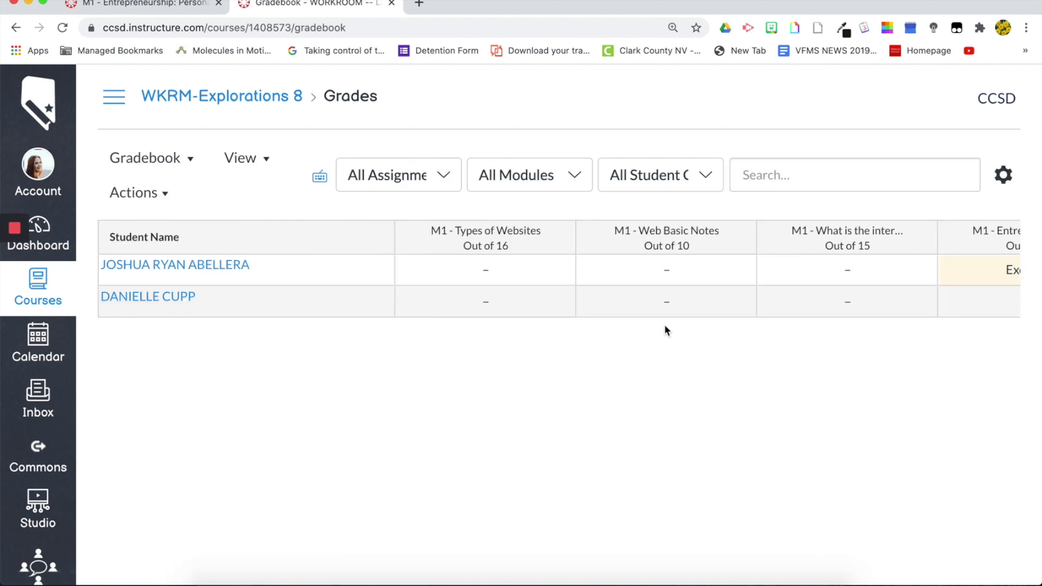
scroll(817, 308, right, 5)
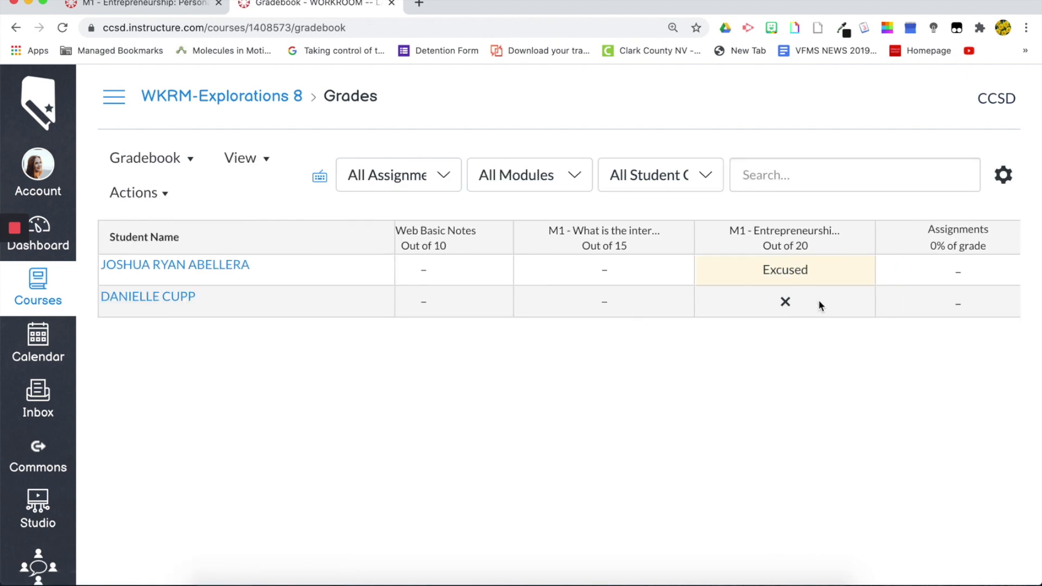
click(797, 300)
click(828, 302)
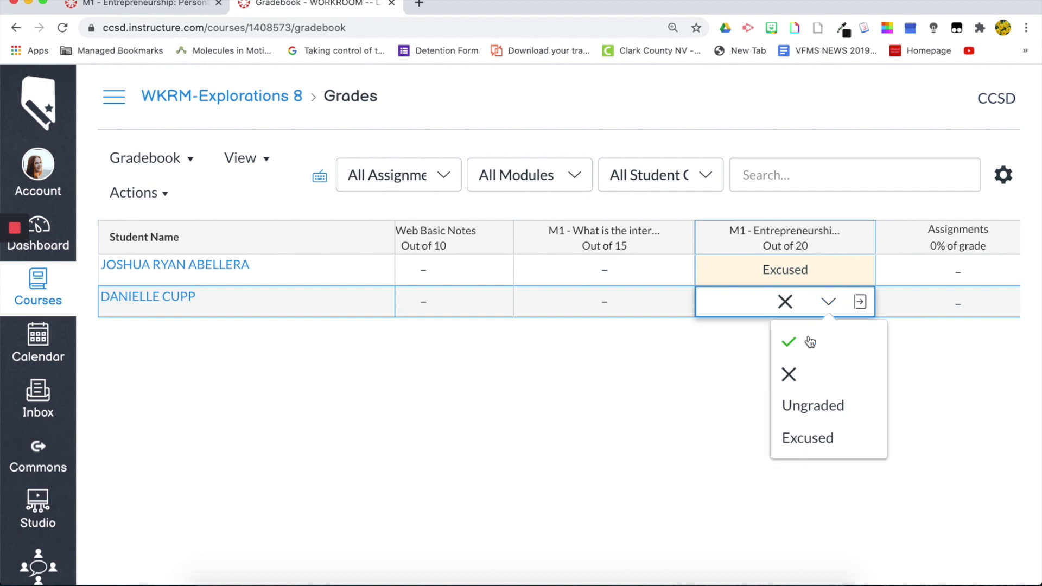
click(797, 346)
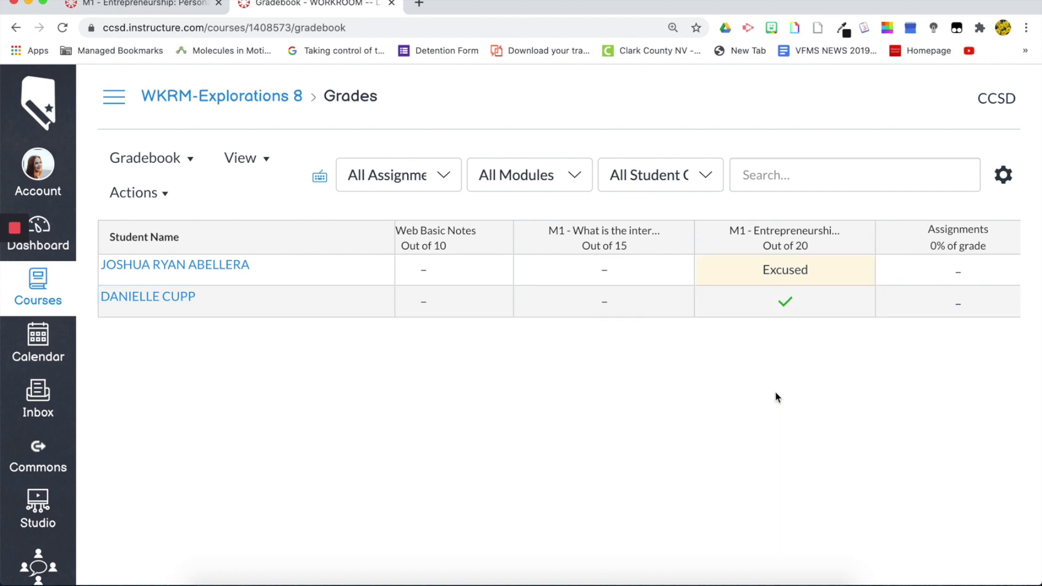
Step: Change the first student's M1 - Entrepreneurship grade from Excused to the complete checkmark
click(834, 271)
click(828, 269)
click(791, 306)
click(890, 404)
scroll(889, 405, right, 3)
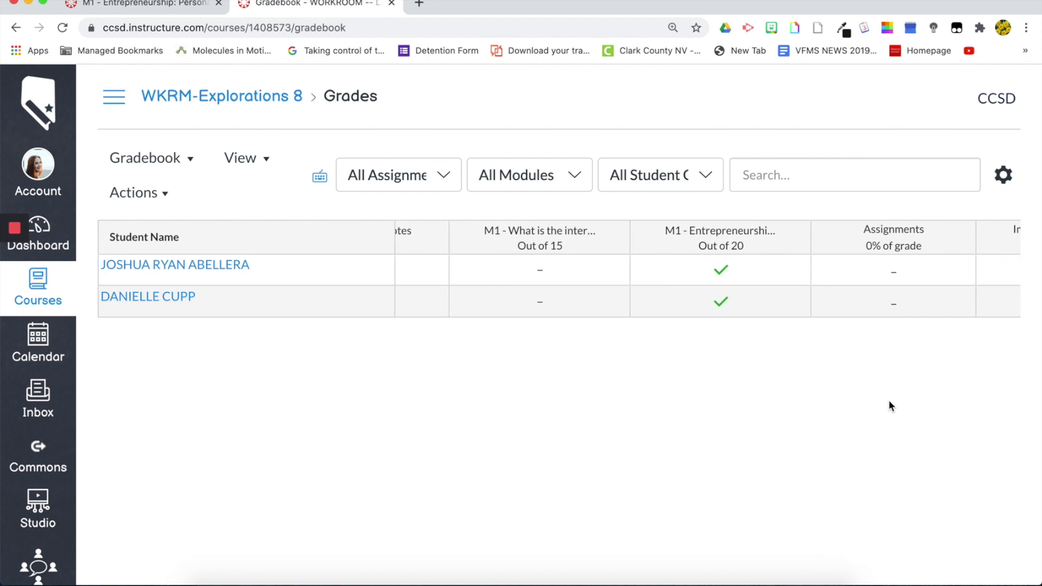
scroll(890, 404, right, 3)
scroll(890, 405, left, 10)
scroll(890, 406, right, 3)
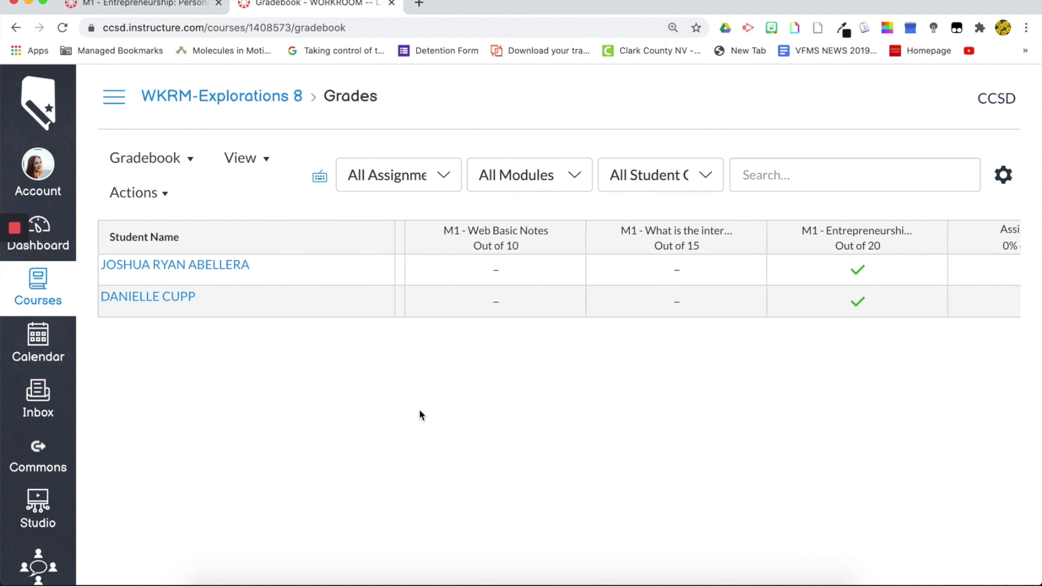